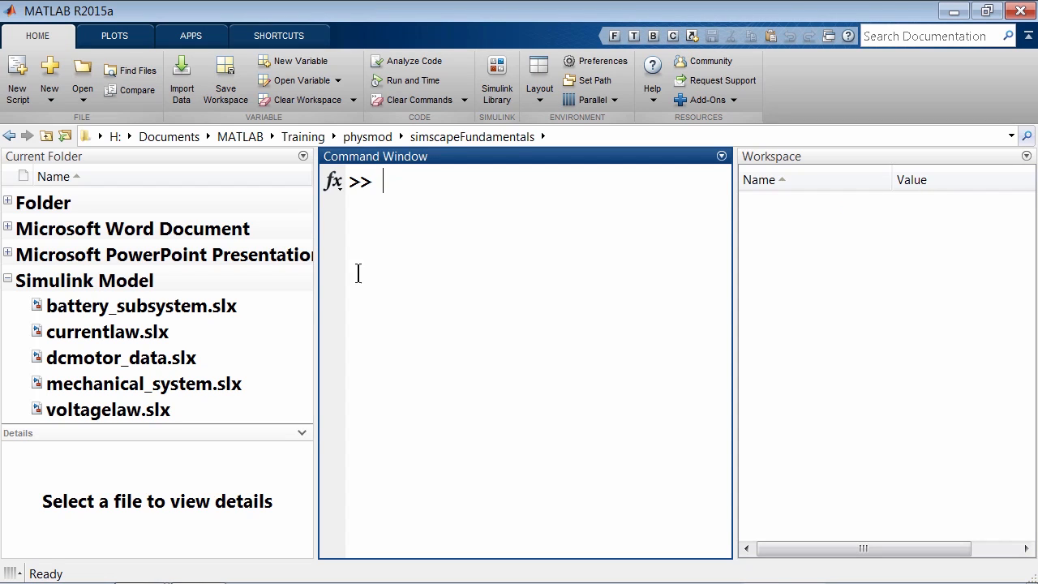
Open the currentlaw.slx model and run its simulation
{"action": "left_click", "coordinate": [156, 339]}
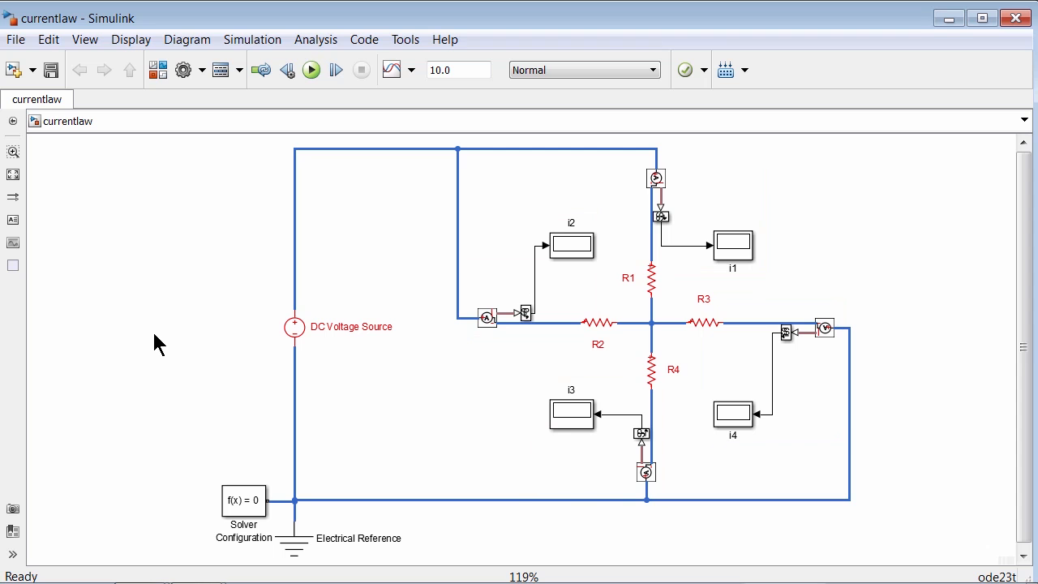
{"action": "left_click", "coordinate": [309, 70]}
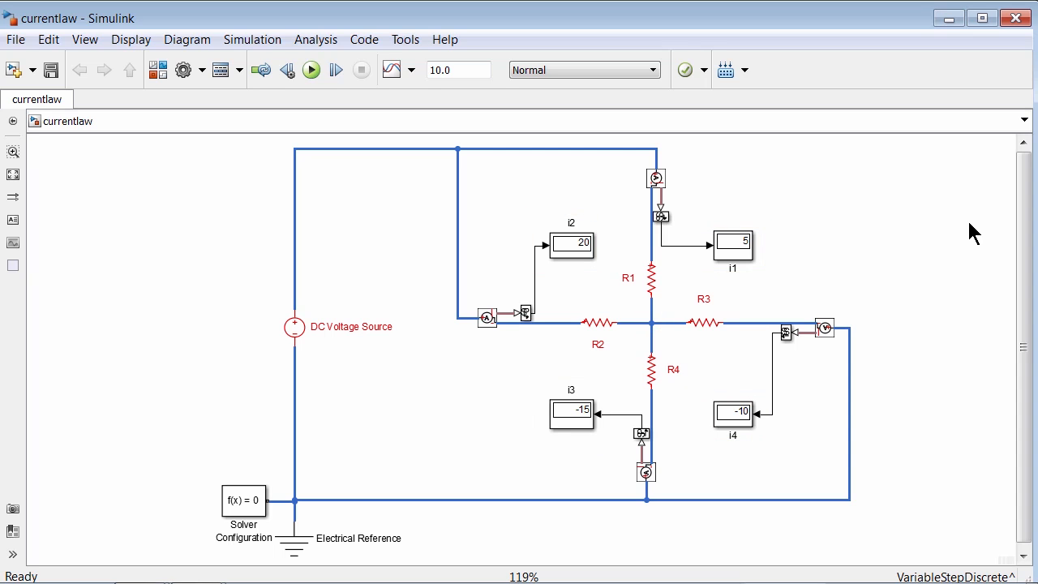
Switch back to MATLAB, open the voltagelaw.slx model and run its simulation
{"action": "key", "text": "alt+Tab"}
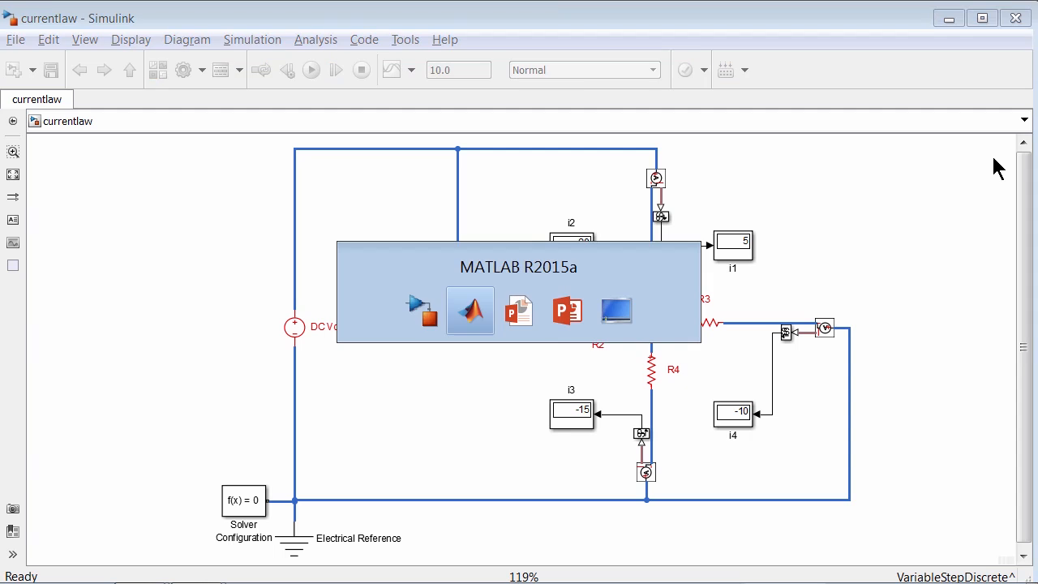
{"action": "left_click", "coordinate": [567, 280]}
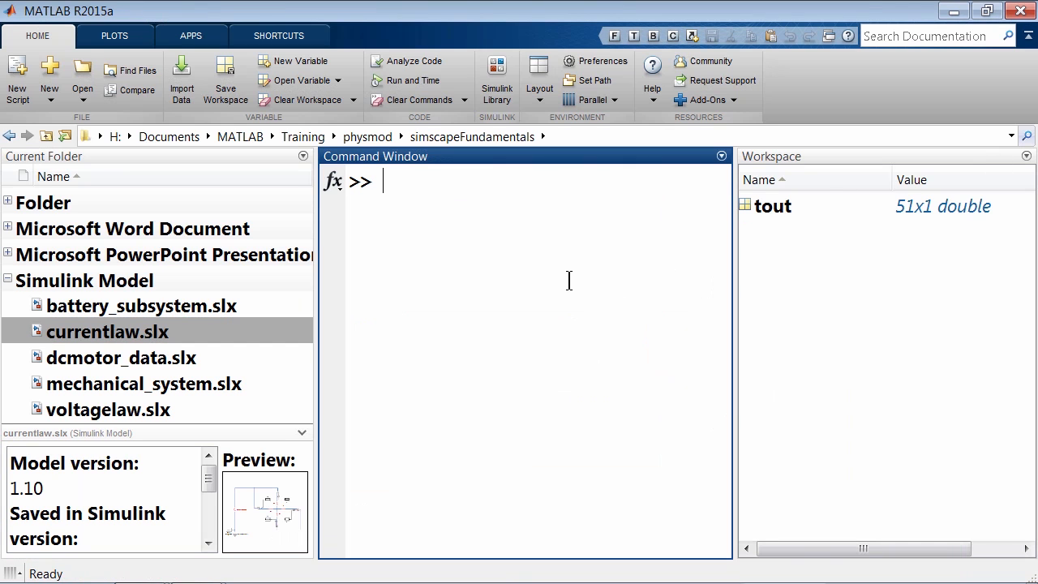
{"action": "left_click", "coordinate": [159, 411]}
{"action": "double_click", "coordinate": [160, 411]}
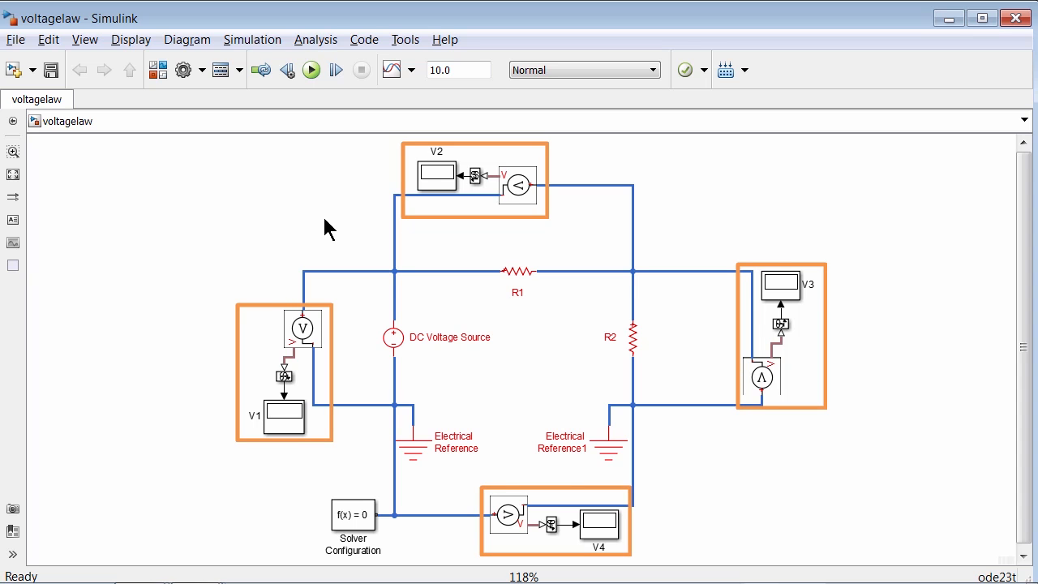
{"action": "left_click", "coordinate": [312, 70]}
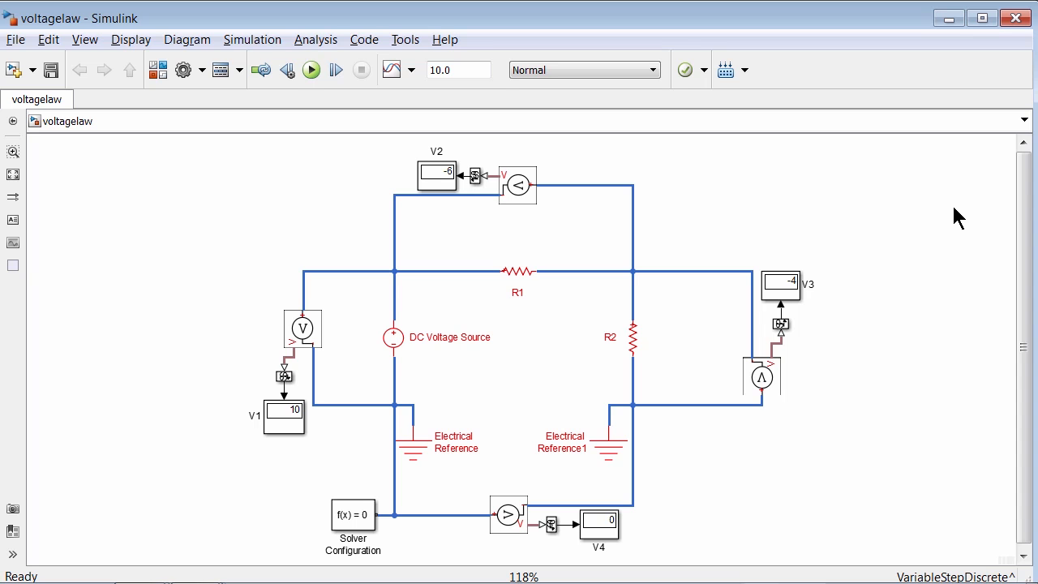
Switch to the PowerPoint presentation and advance to the Mechanical System slide
{"action": "key", "text": "alt+Tab"}
{"action": "key", "text": "Tab"}
{"action": "key", "text": "Tab"}
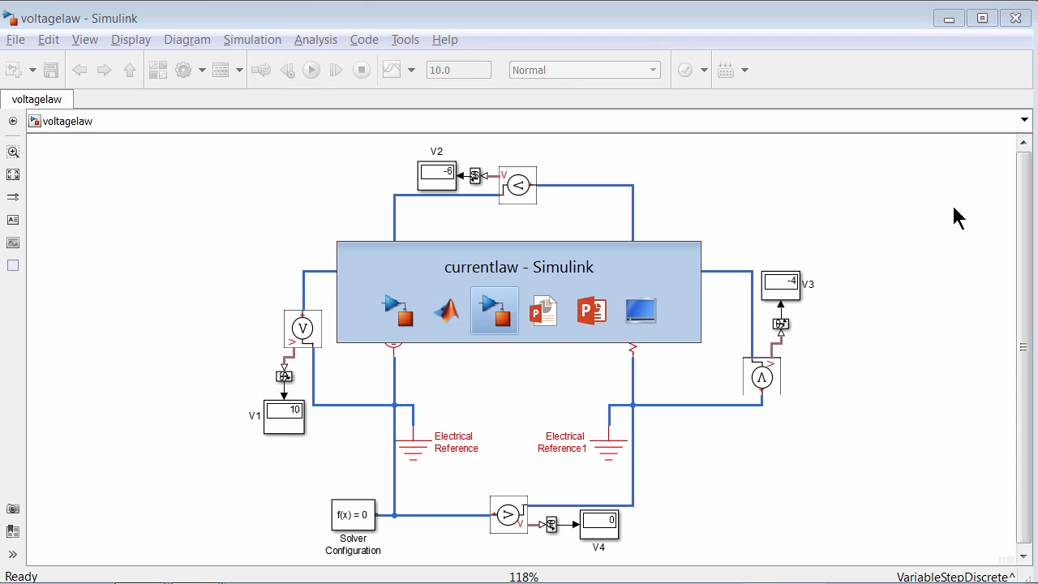
{"action": "key", "text": "Right"}
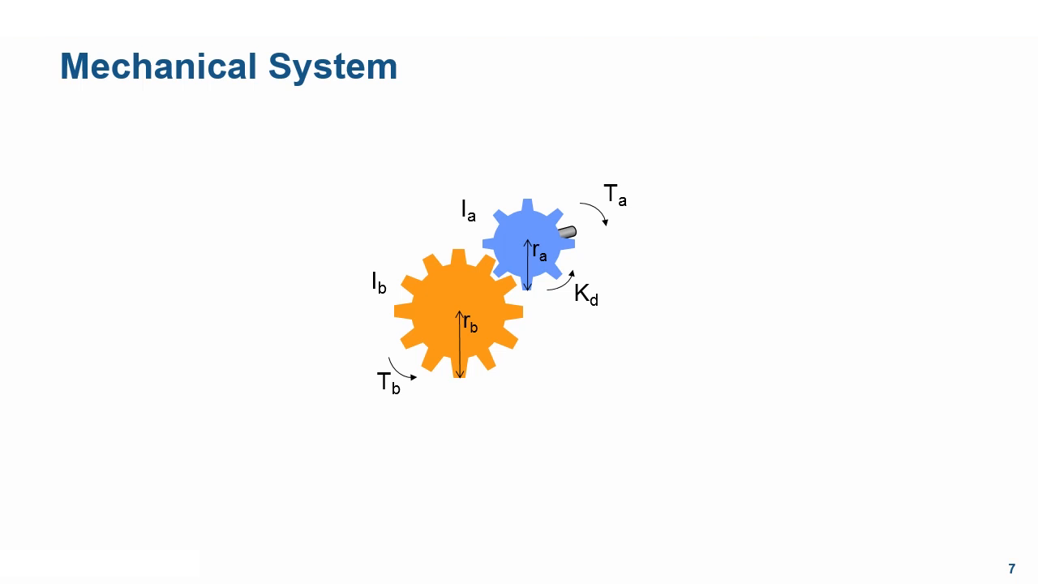
Switch back to MATLAB and create a new Simscape model with the ssc_new command
{"action": "key", "text": "alt+Tab"}
{"action": "key", "text": "alt+Tab"}
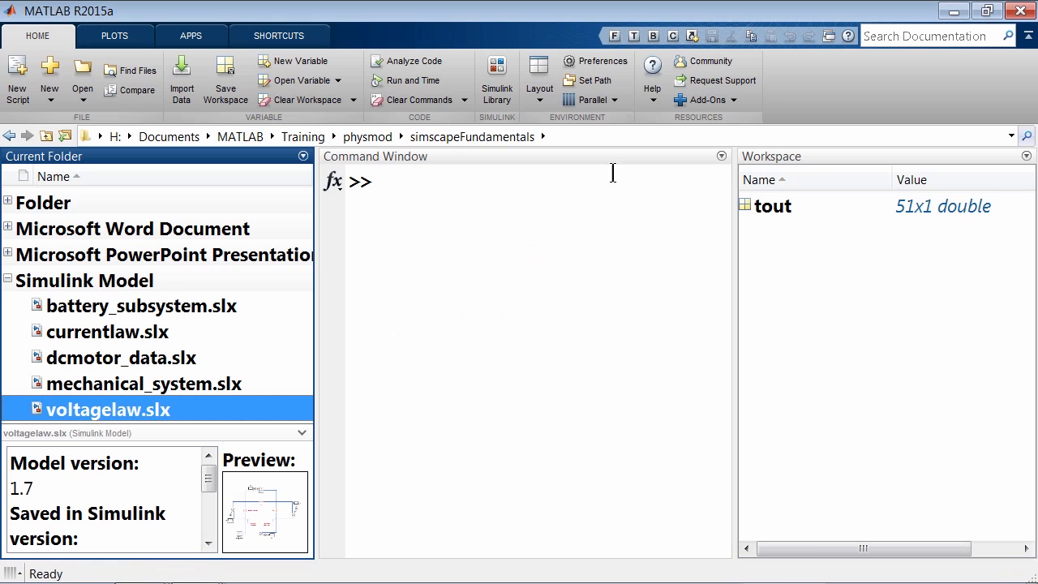
{"action": "left_click", "coordinate": [581, 190]}
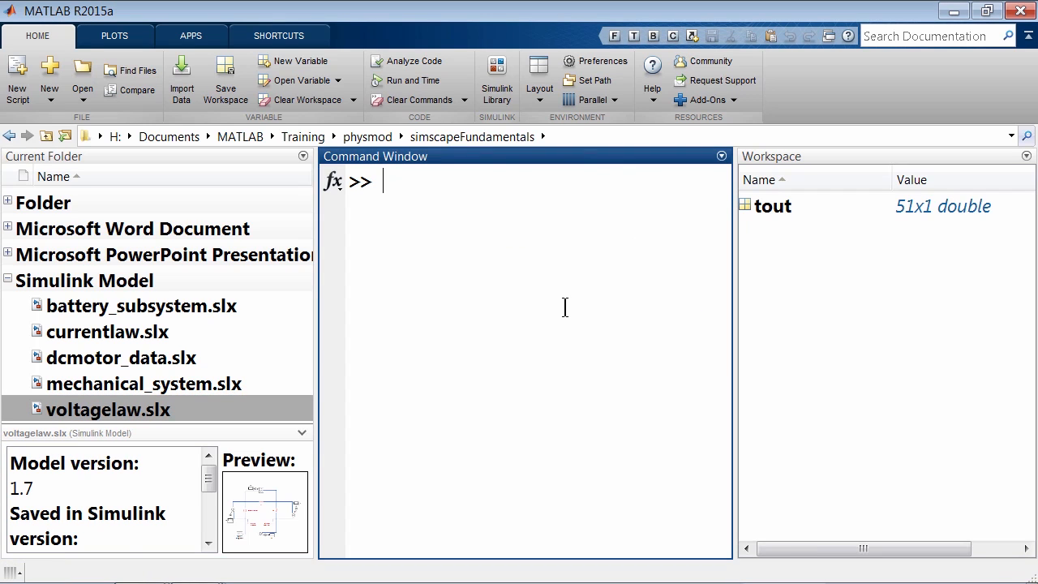
{"action": "type", "text": "ssc_new"}
{"action": "key", "text": "Return"}
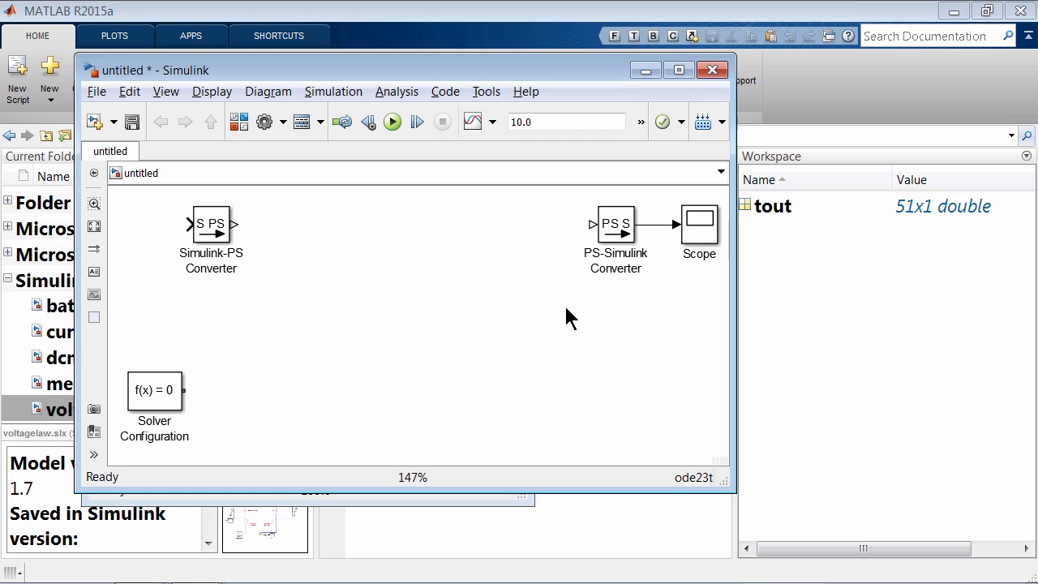
Move the untitled model window aside and open the Foundation Library from the Simscape library
{"action": "left_click_drag", "start_coordinate": [388, 71], "coordinate": [655, 94]}
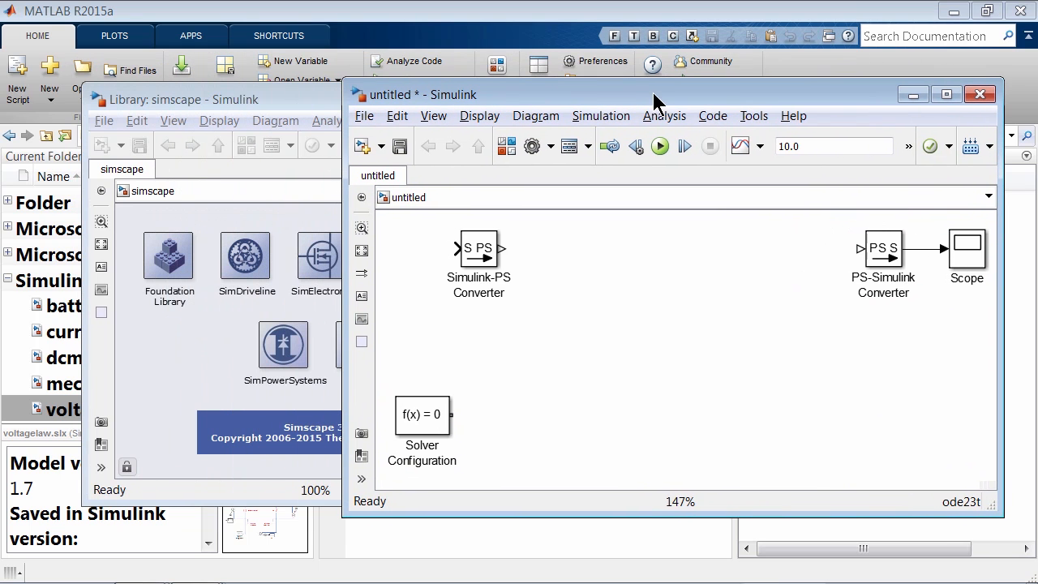
{"action": "left_click", "coordinate": [231, 106]}
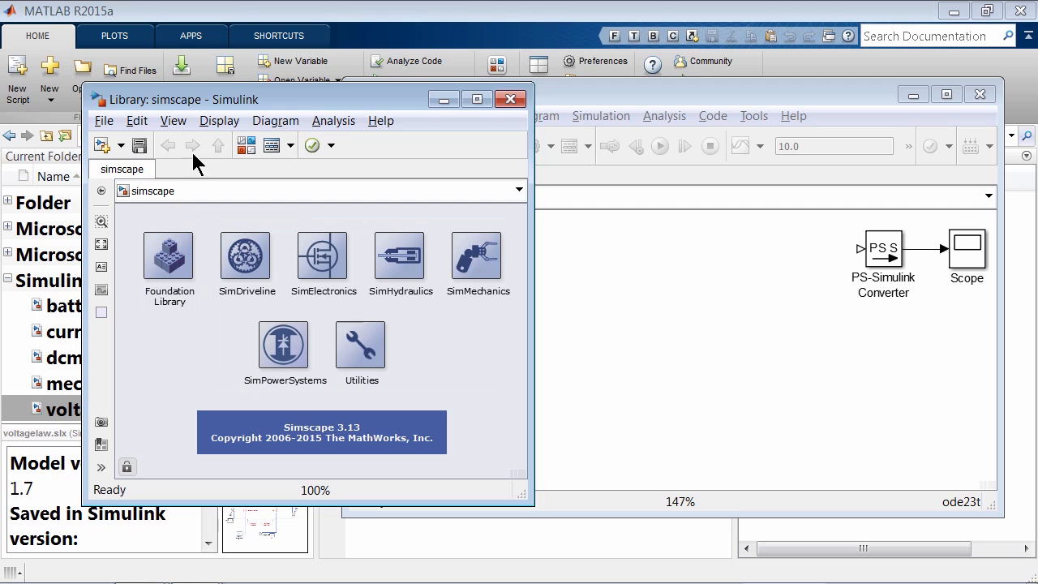
{"action": "double_click", "coordinate": [168, 248]}
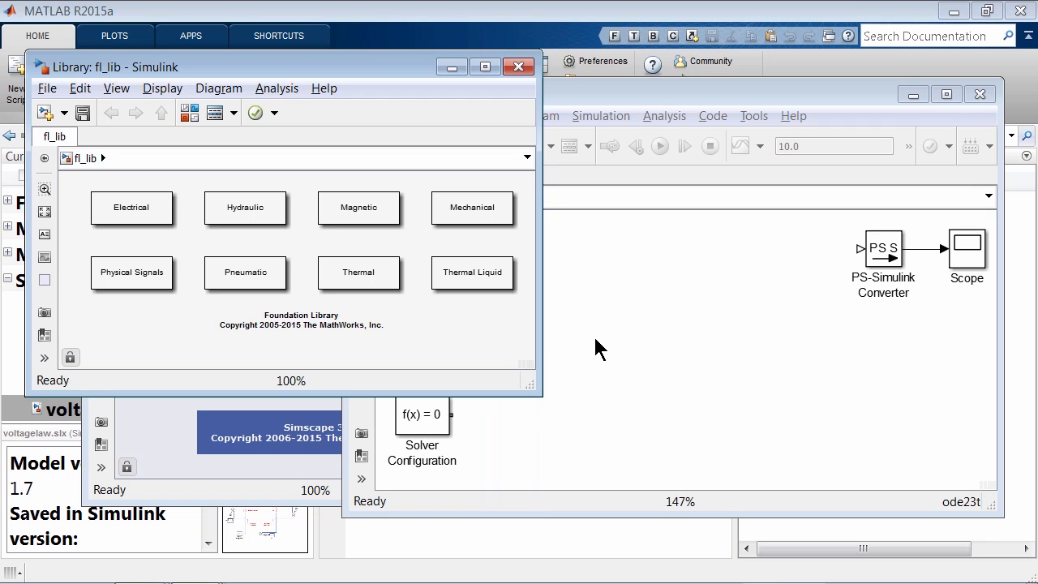
Open the Simulink Library Browser from the untitled model, then tile the model window beside it and fit the diagram to view
{"action": "left_click", "coordinate": [595, 347]}
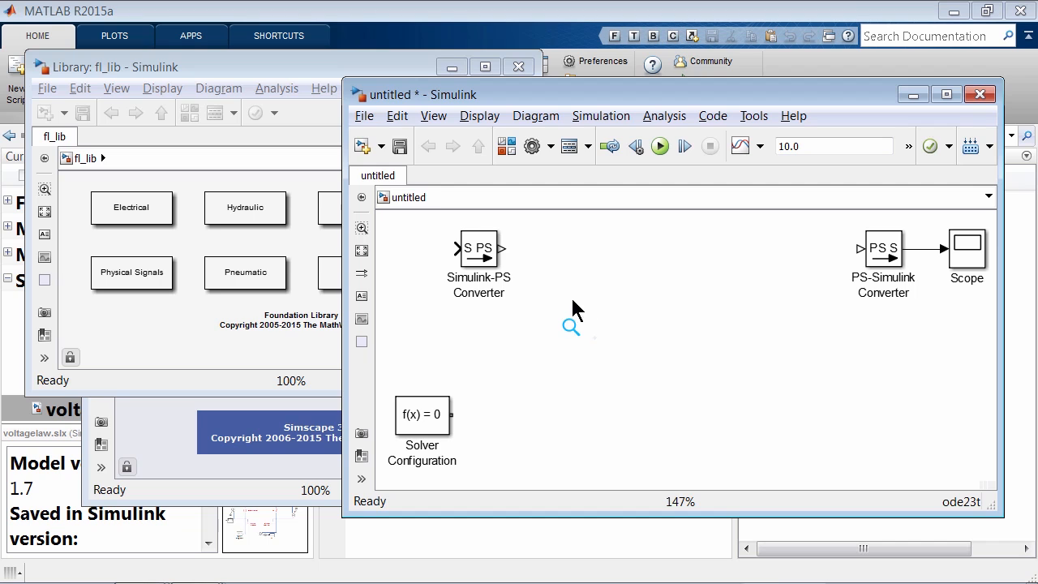
{"action": "left_click", "coordinate": [507, 148]}
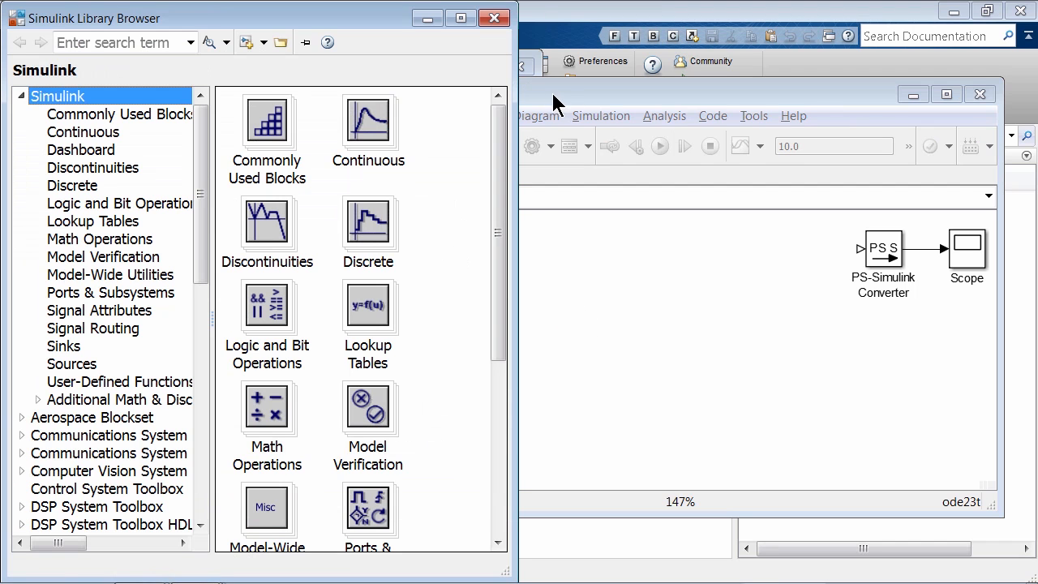
{"action": "left_click_drag", "start_coordinate": [554, 94], "coordinate": [1037, 175]}
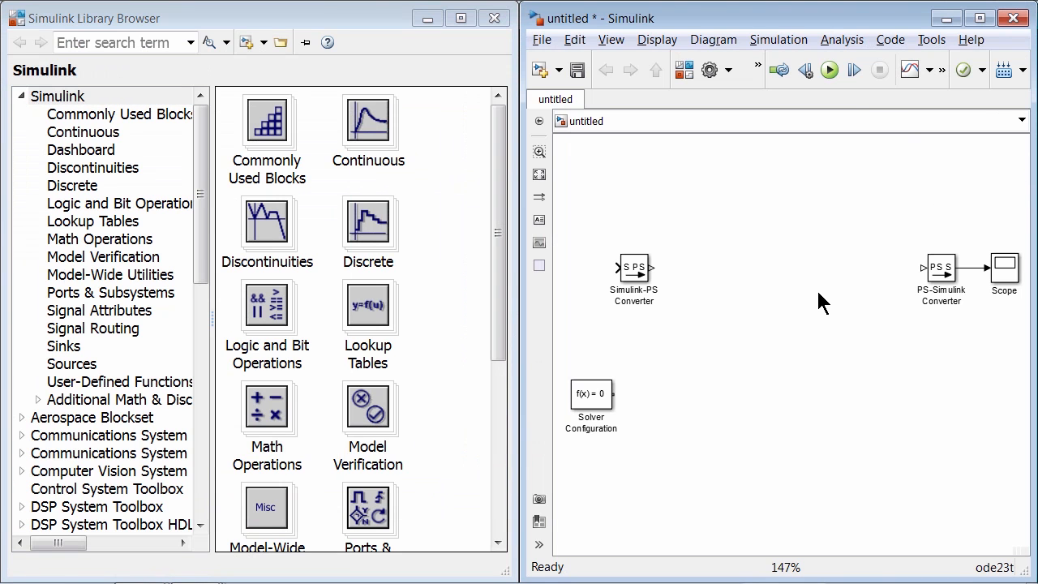
{"action": "key", "text": "space"}
Add an Ideal Torque Source from Simscape's mechanical sources just after the Simulink-PS Converter and rotate it clockwise to face the PS-Simulink Converter
{"action": "left_click", "coordinate": [60, 98]}
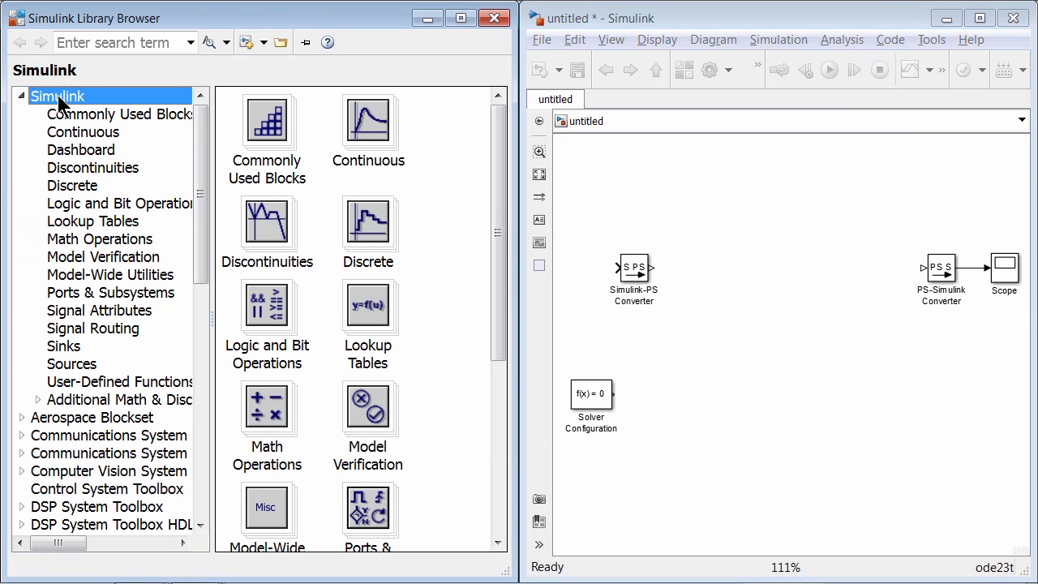
{"action": "scroll", "coordinate": [61, 101], "scroll_direction": "down", "scroll_amount": 4}
{"action": "scroll", "coordinate": [60, 98], "scroll_direction": "down", "scroll_amount": 7}
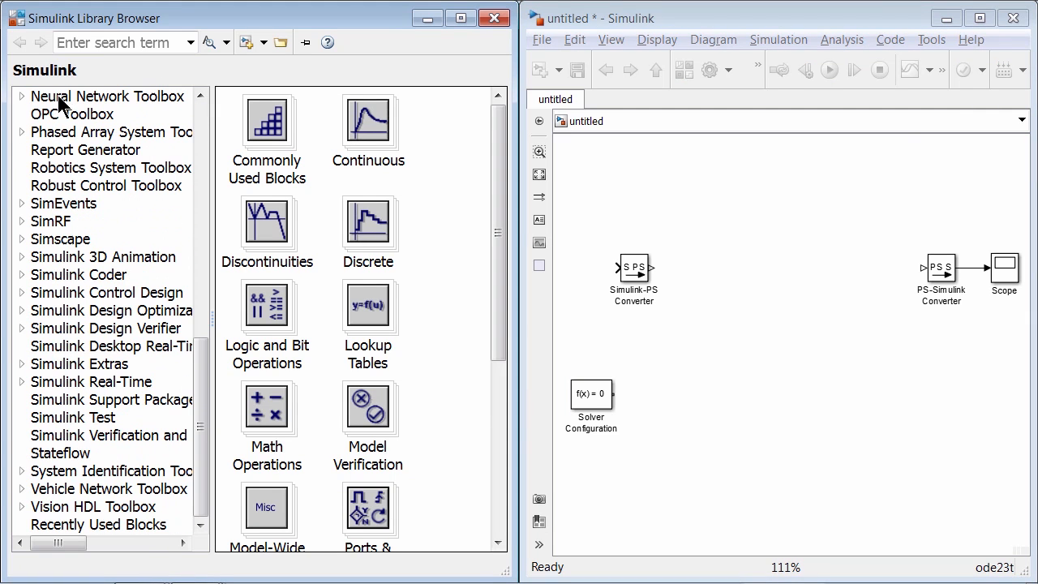
{"action": "left_click", "coordinate": [23, 238]}
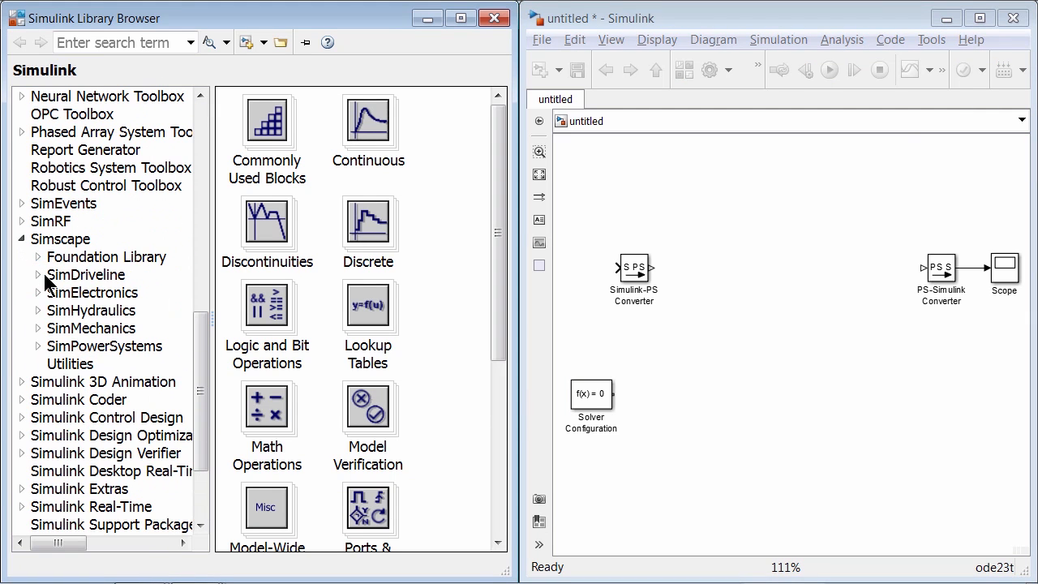
{"action": "left_click", "coordinate": [37, 256]}
{"action": "left_click", "coordinate": [54, 328]}
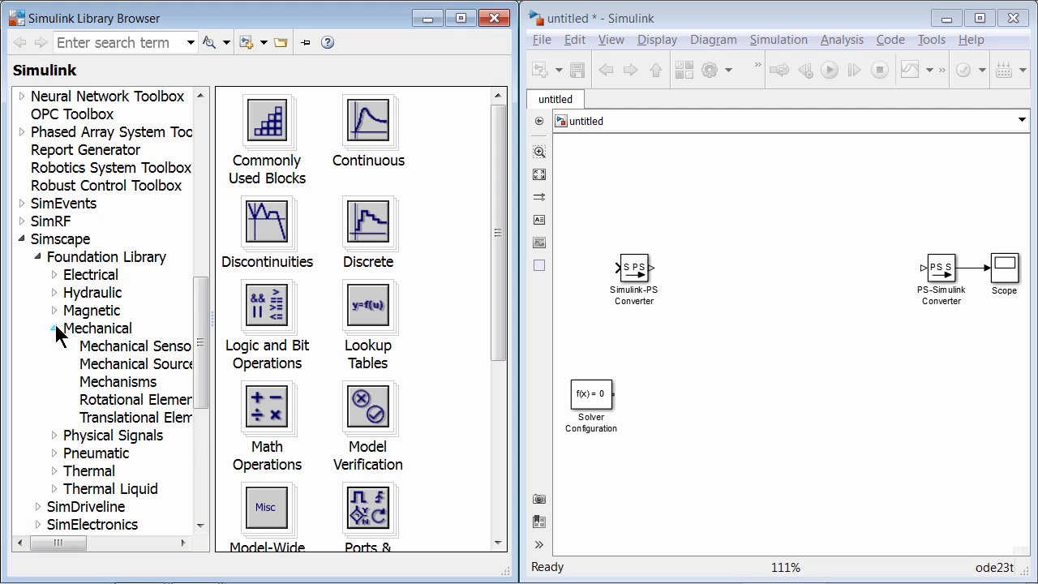
{"action": "left_click", "coordinate": [106, 363]}
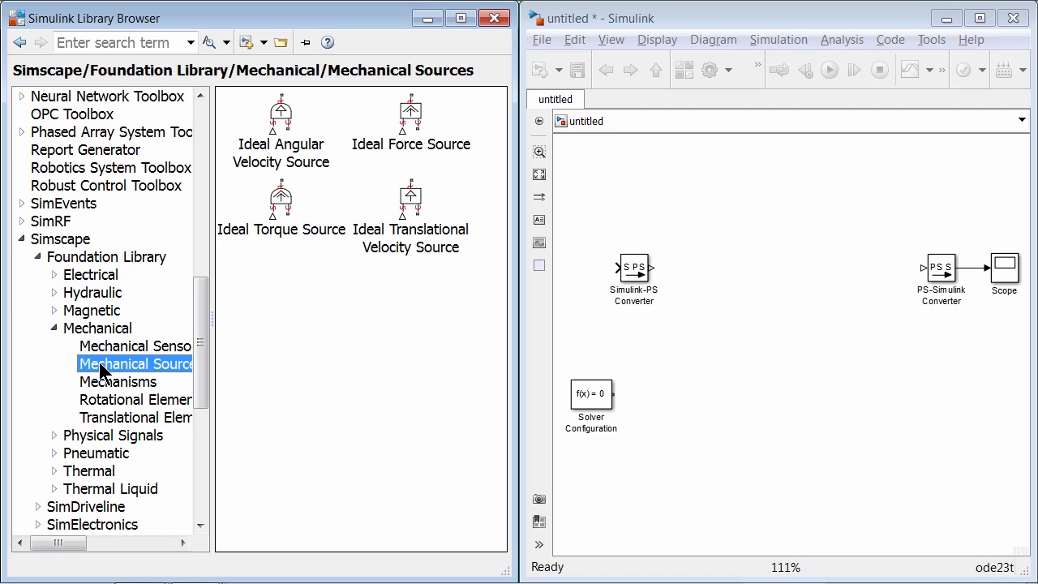
{"action": "left_click", "coordinate": [283, 204]}
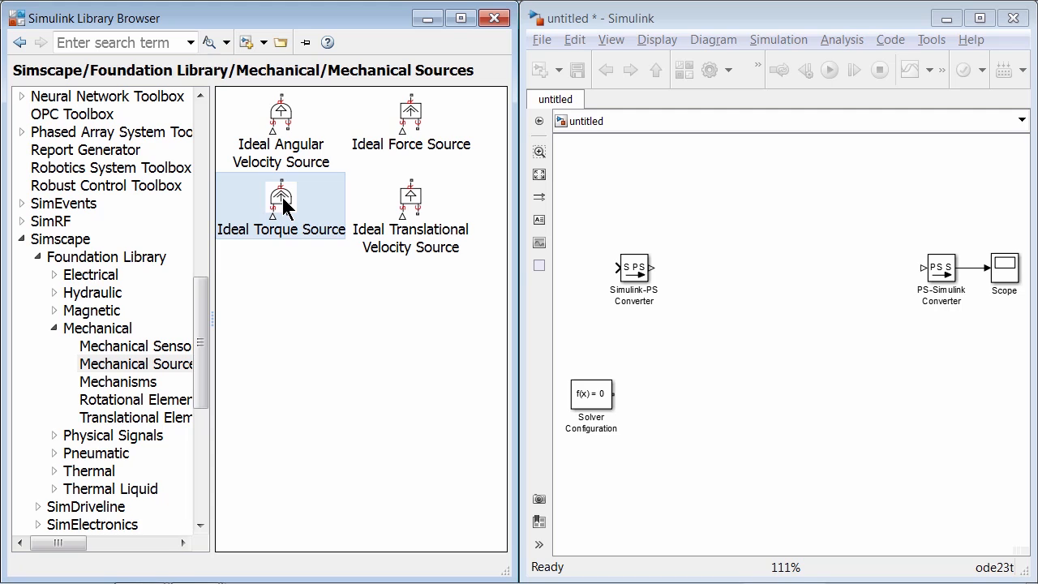
{"action": "left_click_drag", "start_coordinate": [283, 204], "coordinate": [720, 293]}
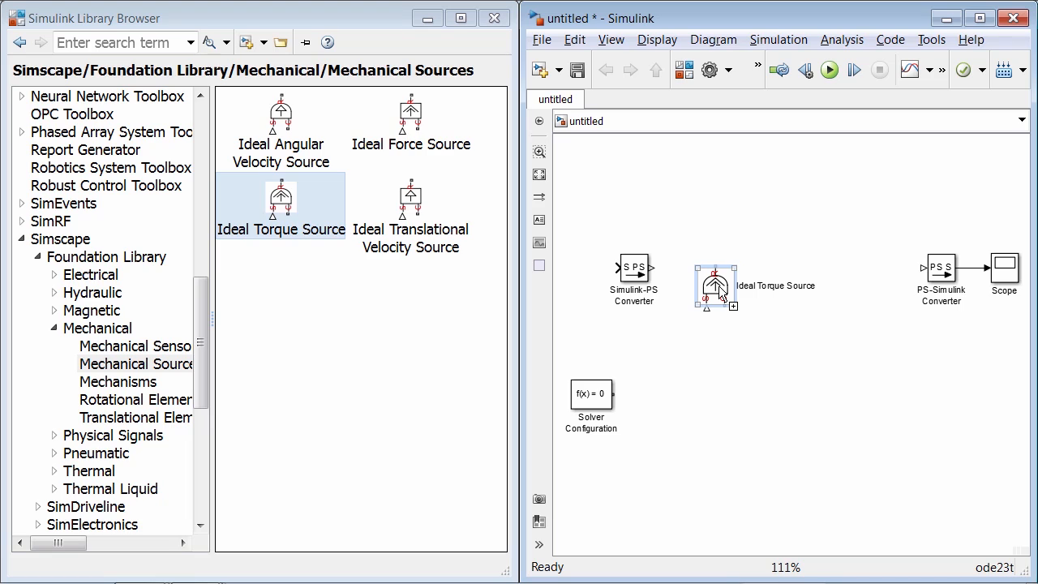
{"action": "key", "text": "ctrl+r"}
{"action": "left_click", "coordinate": [710, 386]}
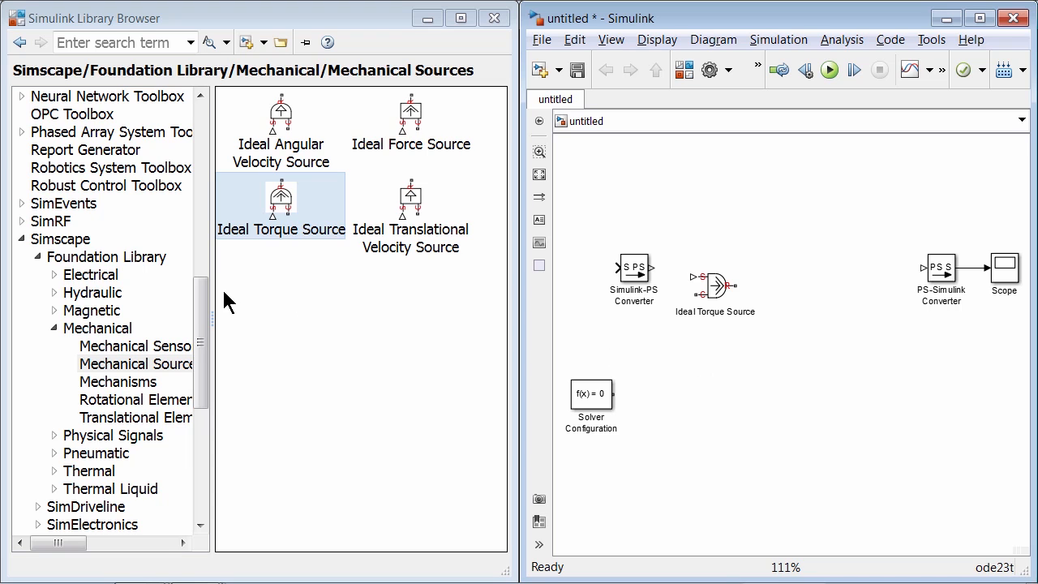
Add a Constant block from the Simulink Sources library directly before the Simulink-PS Converter's input
{"action": "left_click", "coordinate": [202, 327]}
{"action": "scroll", "coordinate": [204, 280], "scroll_direction": "up", "scroll_amount": 3}
{"action": "left_click_drag", "start_coordinate": [207, 264], "coordinate": [204, 92]}
{"action": "left_click", "coordinate": [63, 98]}
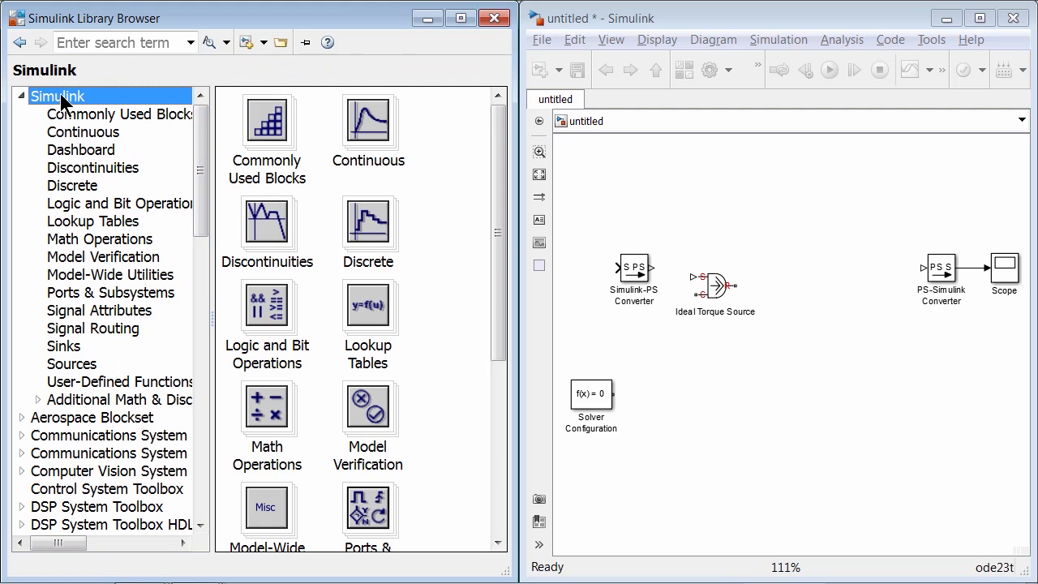
{"action": "left_click", "coordinate": [72, 364]}
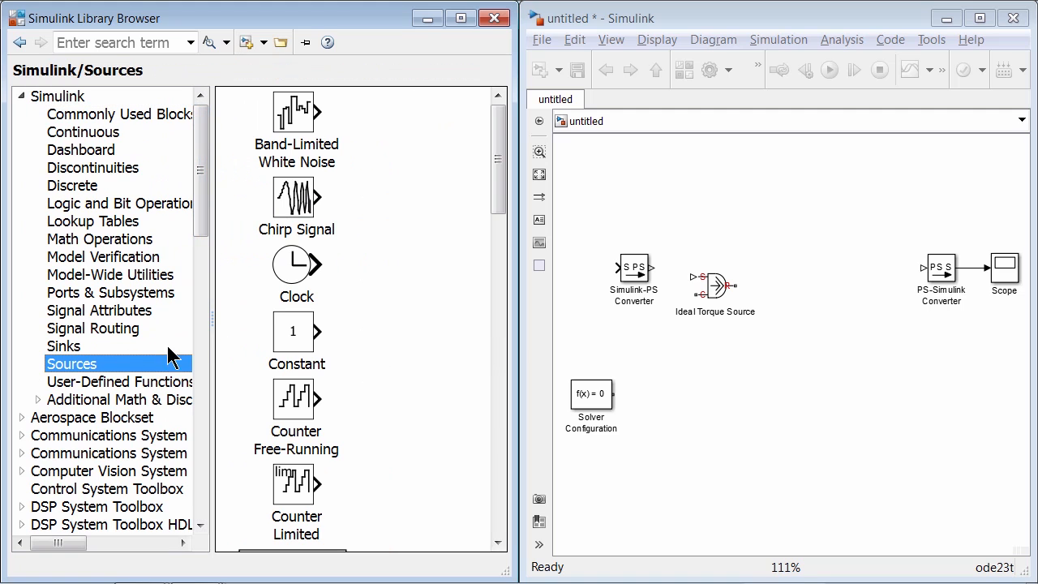
{"action": "left_click_drag", "start_coordinate": [301, 342], "coordinate": [365, 336]}
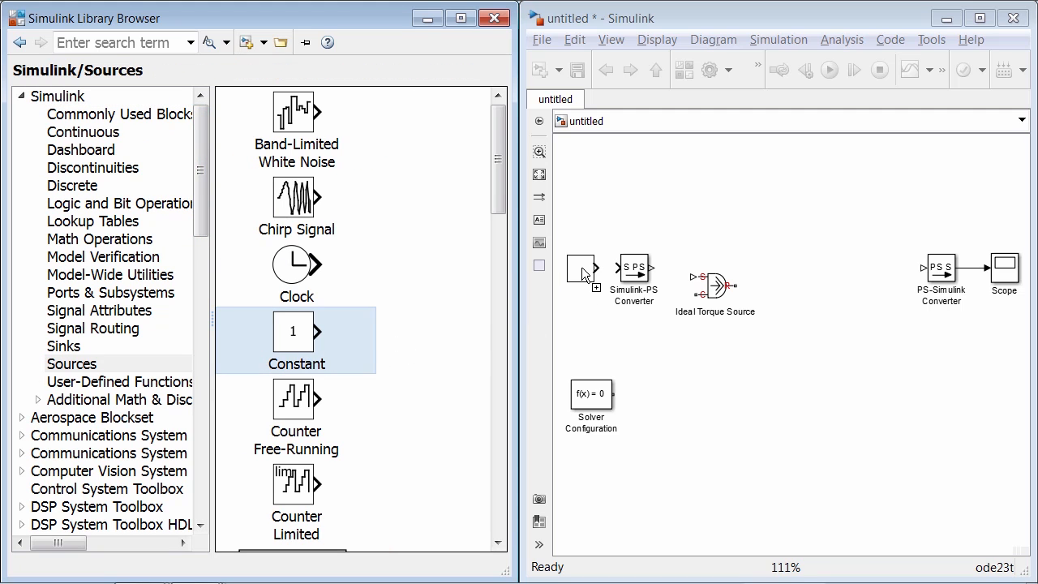
{"action": "left_click_drag", "start_coordinate": [582, 274], "coordinate": [582, 273]}
{"action": "left_click", "coordinate": [657, 365]}
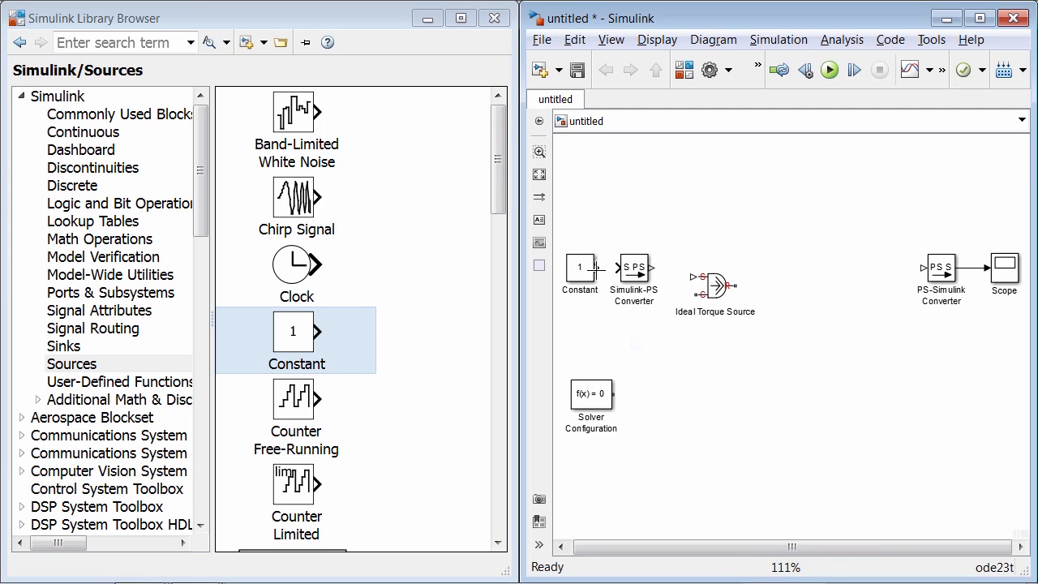
Connect the Constant through the Simulink-PS Converter to the torque source's S port, aligning the source with the converter
{"action": "left_click_drag", "start_coordinate": [597, 267], "coordinate": [713, 278]}
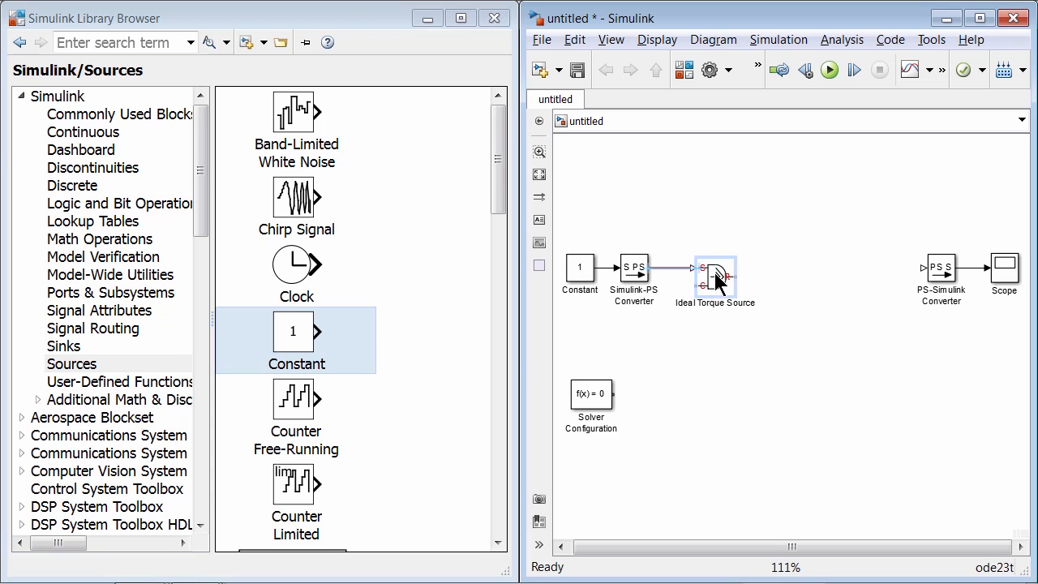
{"action": "left_click", "coordinate": [713, 351]}
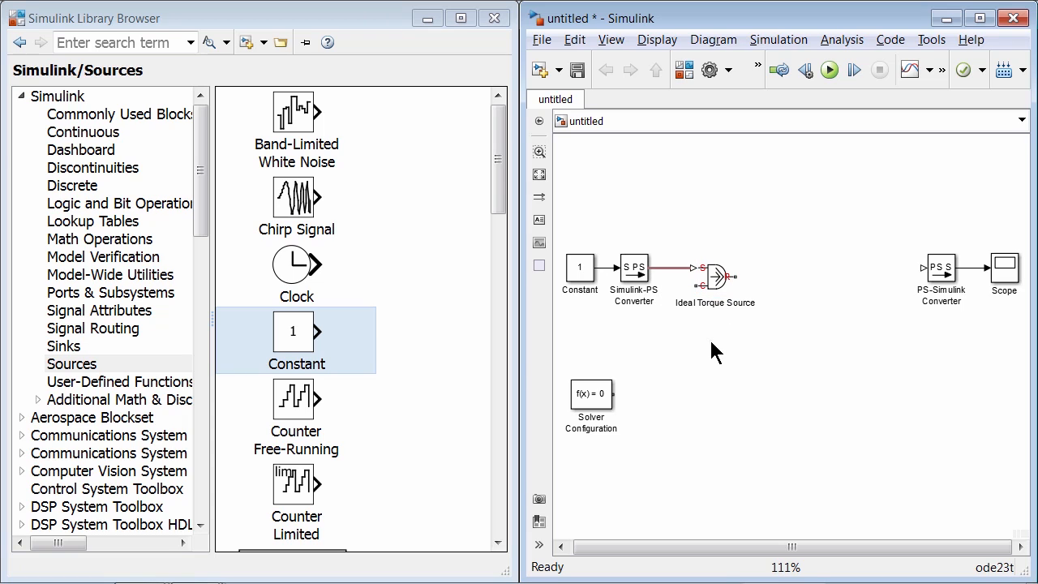
Check the Simulink-PS Converter's input signal unit in its block parameters and accept them without edits
{"action": "double_click", "coordinate": [635, 269]}
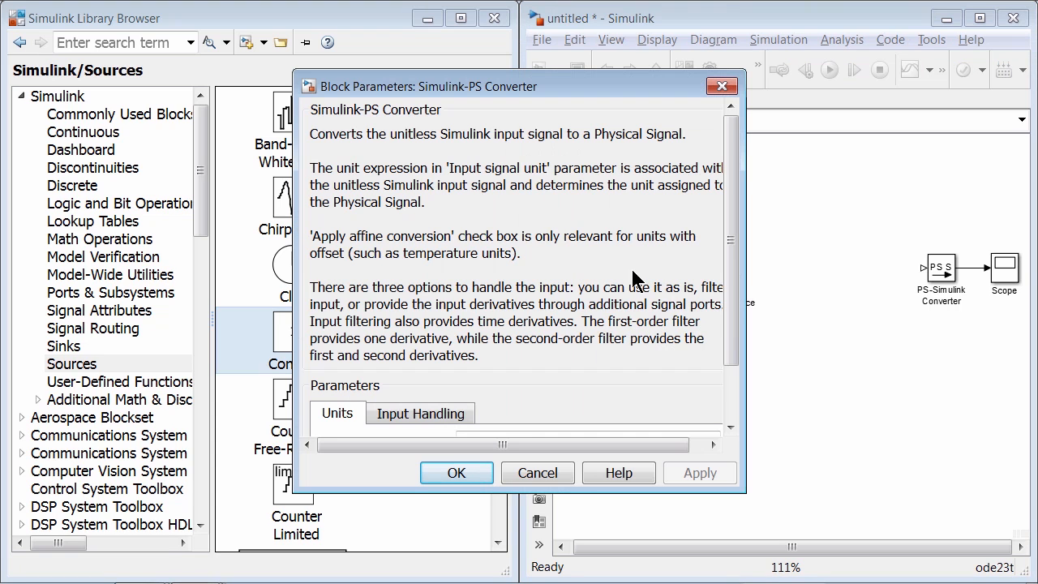
{"action": "left_click_drag", "start_coordinate": [732, 331], "coordinate": [732, 402]}
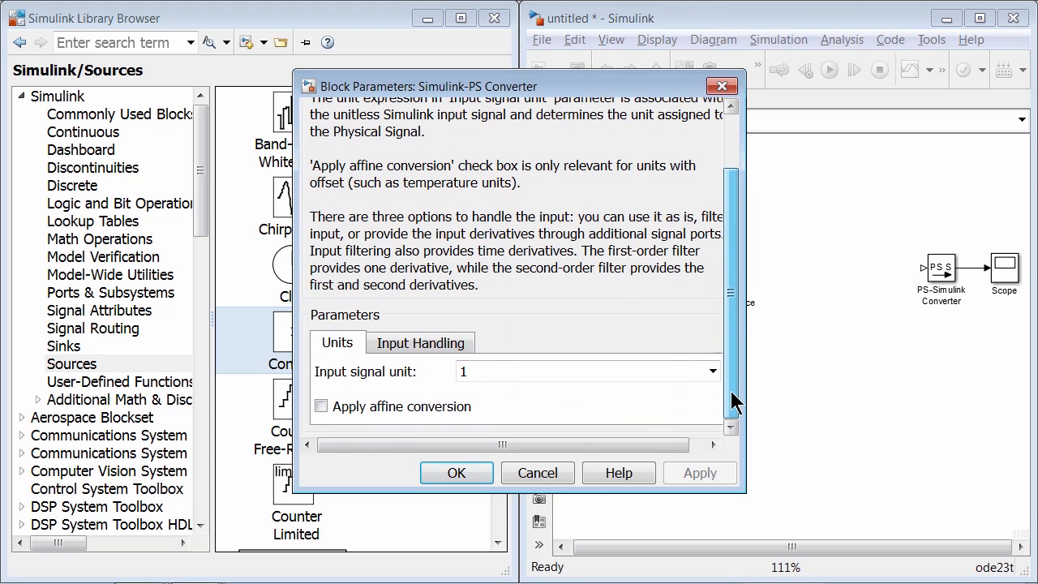
{"action": "left_click", "coordinate": [588, 371]}
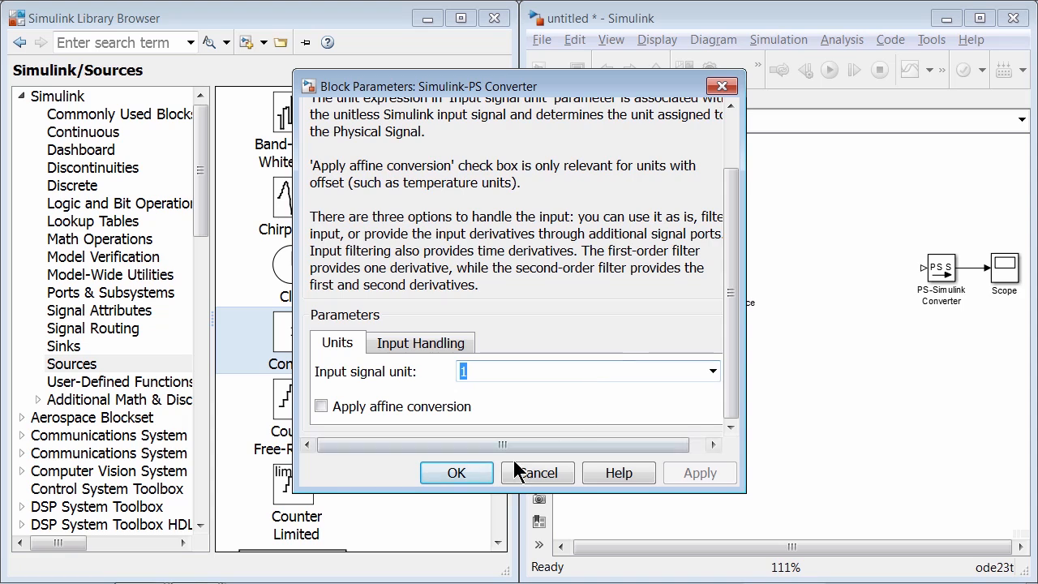
{"action": "left_click", "coordinate": [458, 472]}
{"action": "left_click", "coordinate": [715, 283]}
{"action": "left_click", "coordinate": [727, 412]}
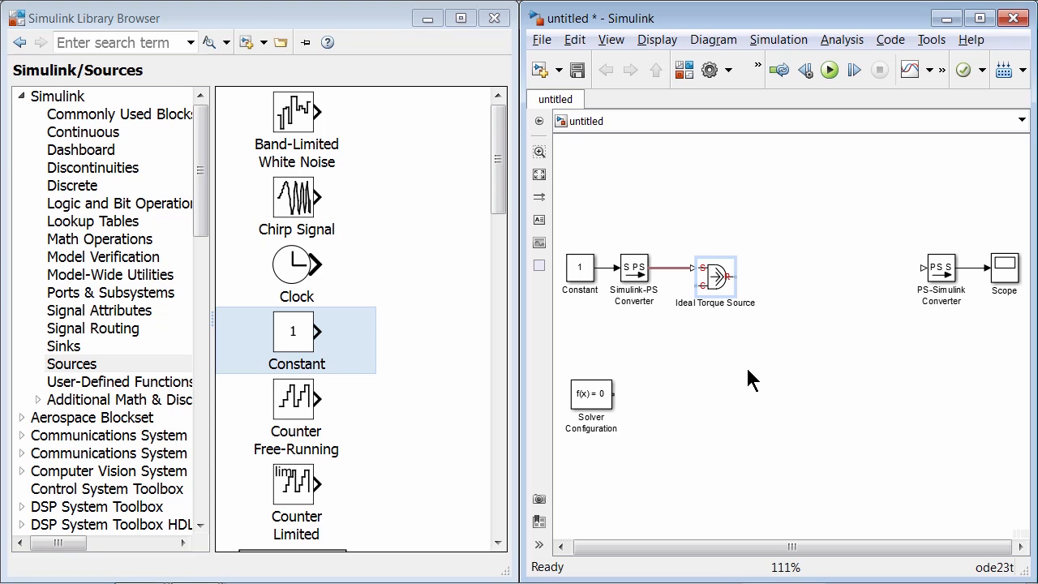
Review the Simulink-PS Converter's input handling setting for filtering and derivatives, and accept the block parameters without edits
{"action": "double_click", "coordinate": [633, 268]}
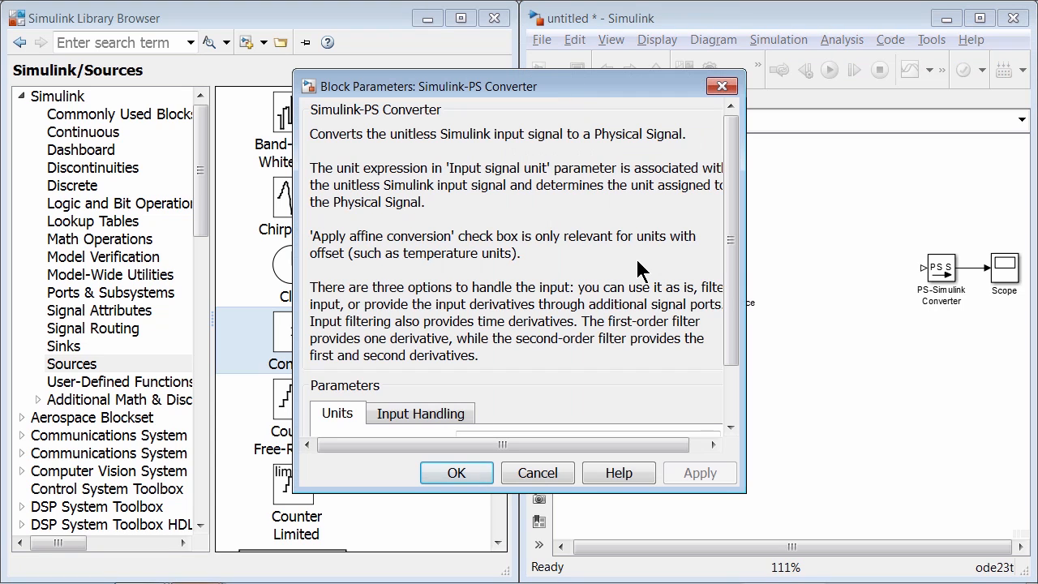
{"action": "left_click", "coordinate": [442, 410]}
{"action": "left_click_drag", "start_coordinate": [733, 311], "coordinate": [733, 405]}
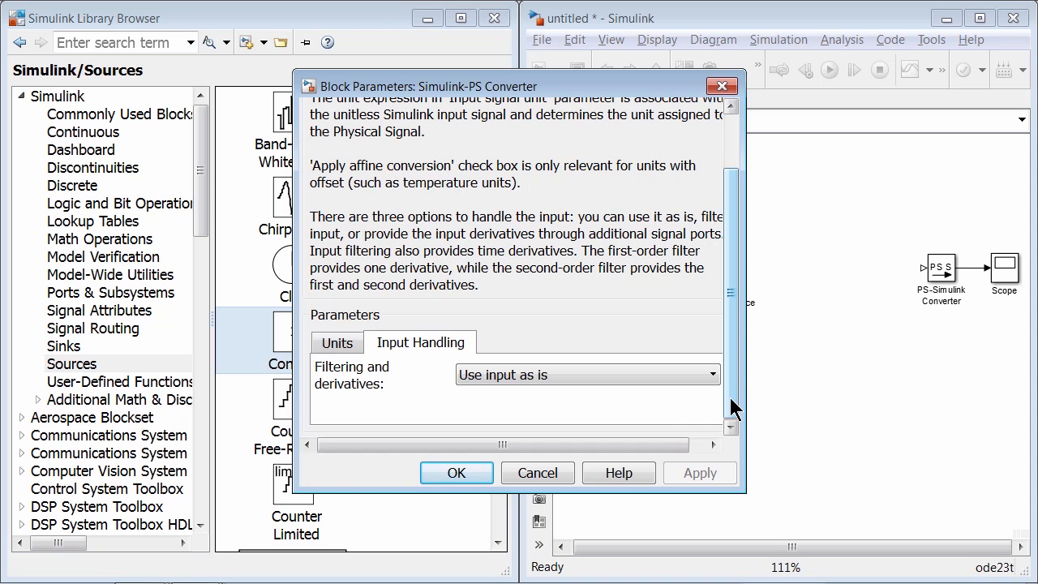
{"action": "left_click", "coordinate": [463, 473]}
{"action": "left_click", "coordinate": [761, 444]}
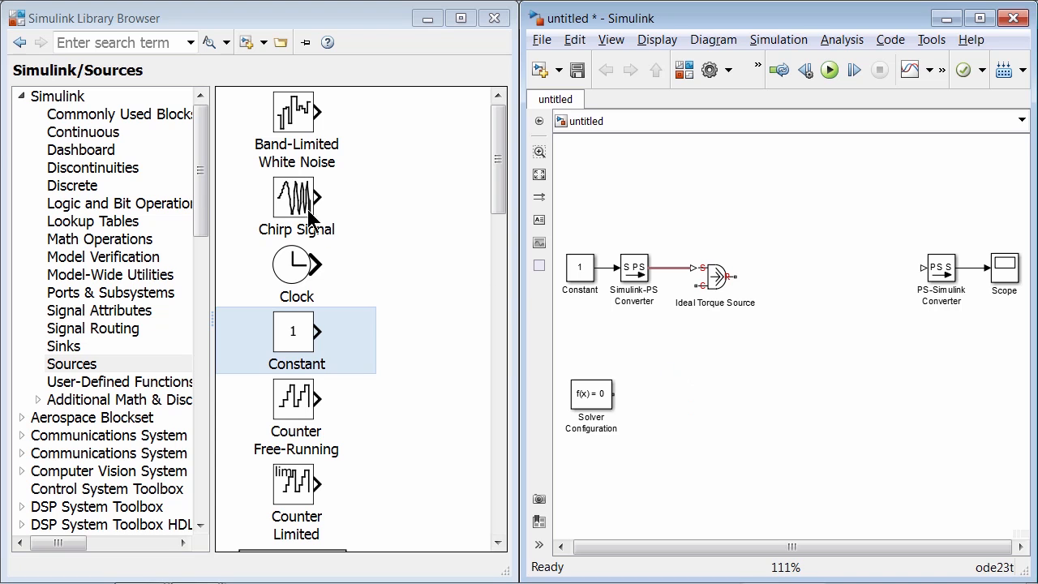
Add a Rotational Damper from Simscape's mechanical Rotational Elements library below the Ideal Torque Source
{"action": "left_click_drag", "start_coordinate": [201, 182], "coordinate": [199, 389]}
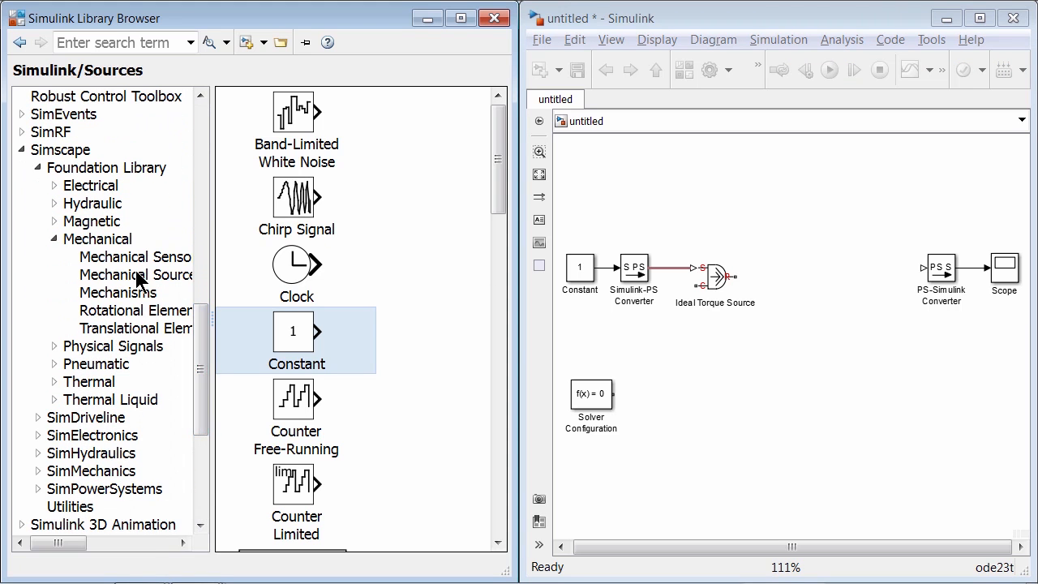
{"action": "left_click", "coordinate": [117, 240]}
{"action": "left_click", "coordinate": [152, 310]}
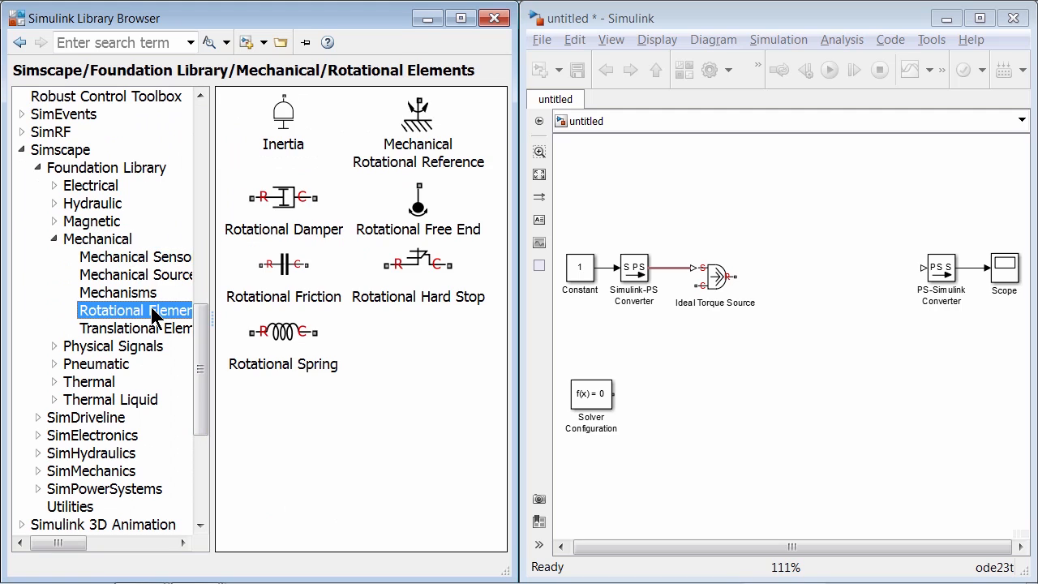
{"action": "left_click", "coordinate": [286, 202]}
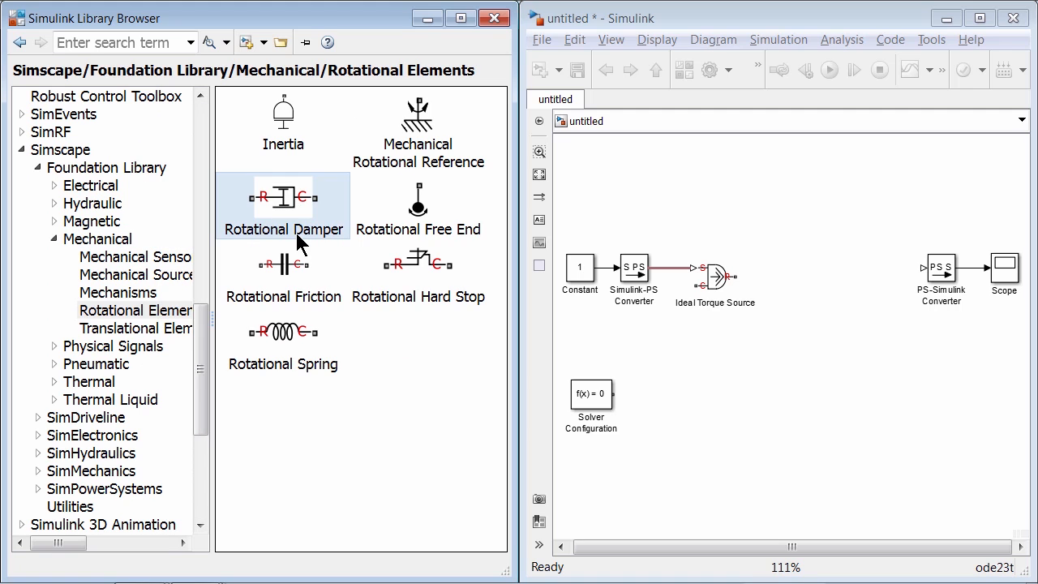
{"action": "left_click_drag", "start_coordinate": [286, 205], "coordinate": [720, 369]}
{"action": "left_click", "coordinate": [732, 428]}
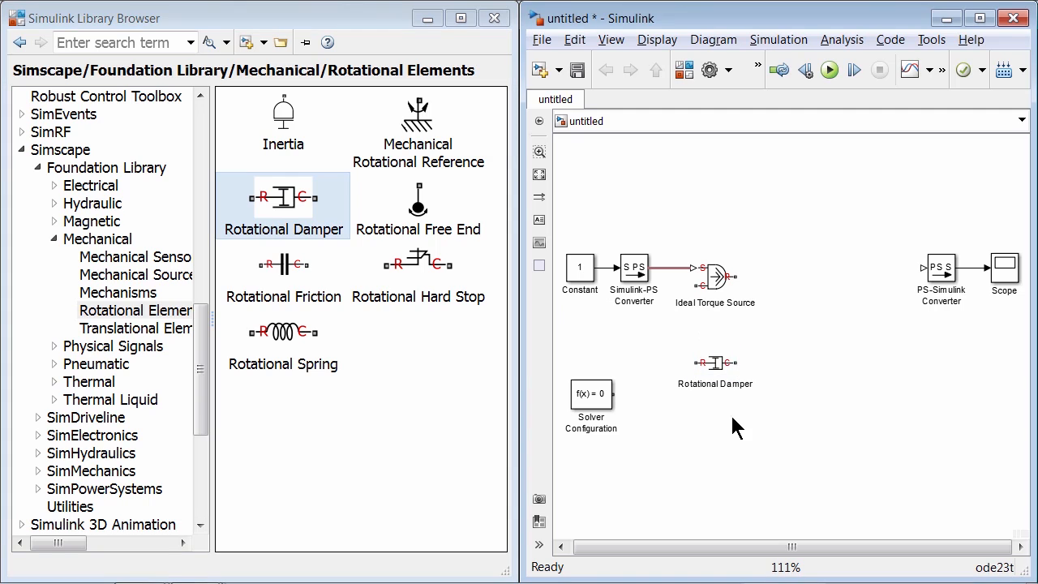
Check the Rotational Damper's damping coefficient in its block parameters and accept them without edits
{"action": "double_click", "coordinate": [715, 363]}
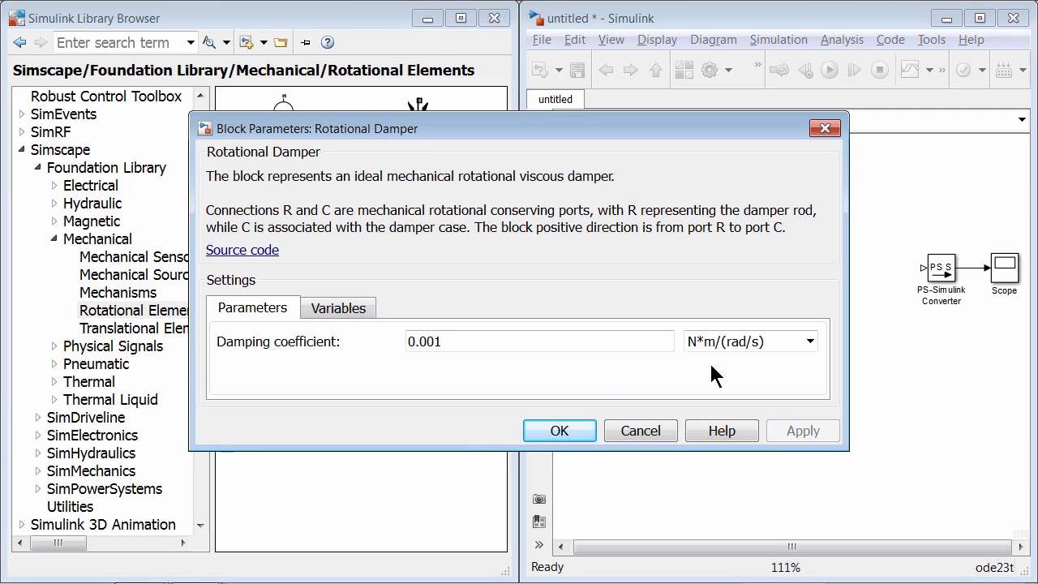
{"action": "double_click", "coordinate": [602, 342]}
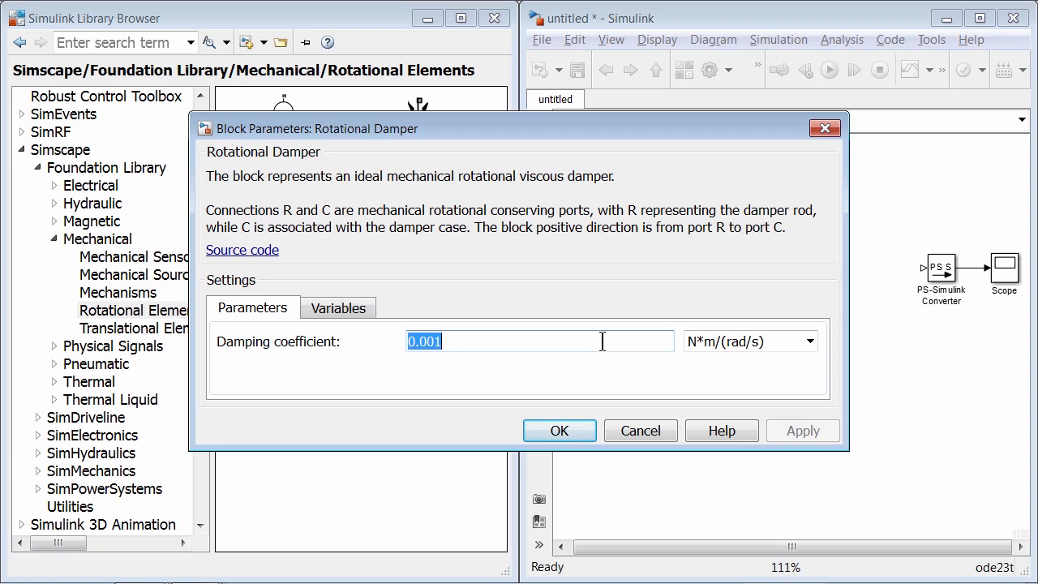
{"action": "left_click", "coordinate": [560, 432]}
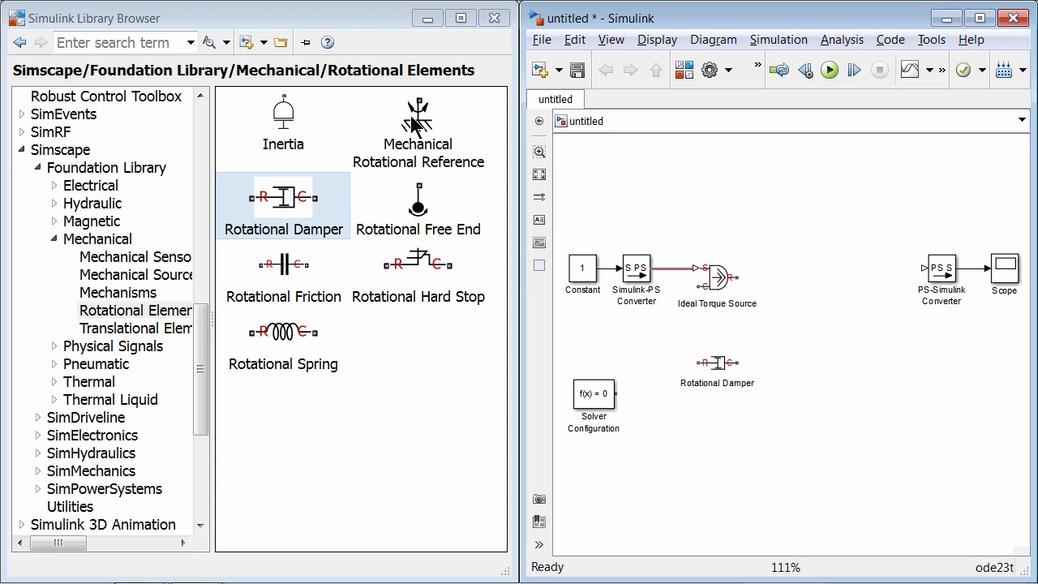
Add a Mechanical Rotational Reference above the Solver Configuration block and an Inertia block beyond the Rotational Damper
{"action": "left_click_drag", "start_coordinate": [418, 120], "coordinate": [434, 133]}
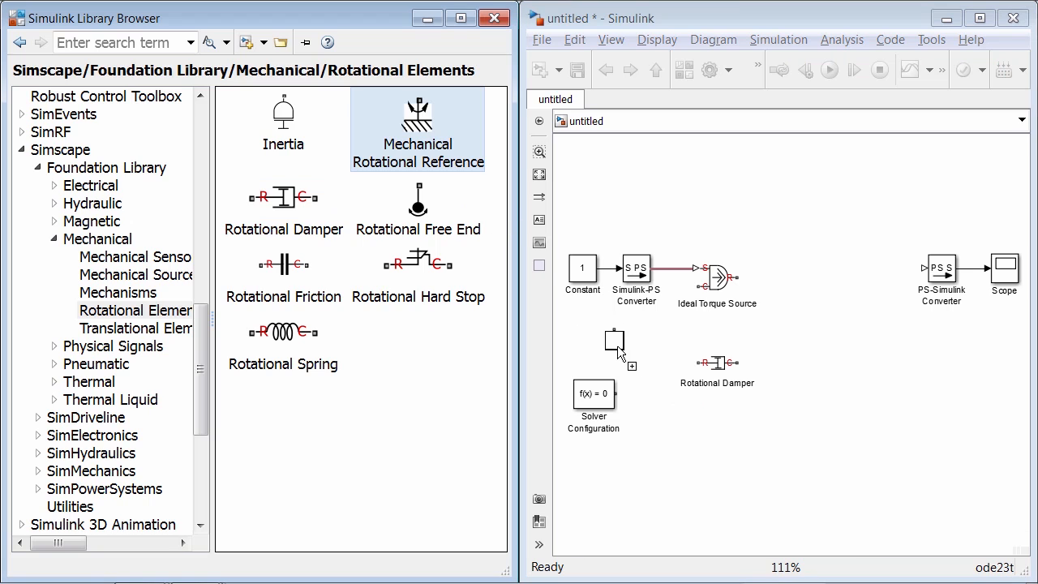
{"action": "left_click_drag", "start_coordinate": [618, 351], "coordinate": [604, 357]}
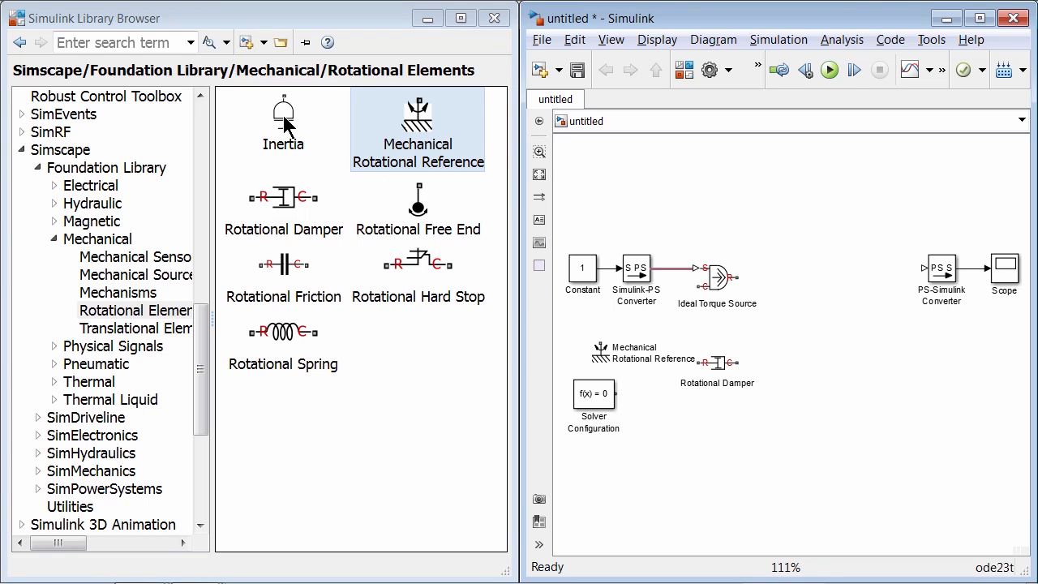
{"action": "left_click_drag", "start_coordinate": [284, 120], "coordinate": [817, 352]}
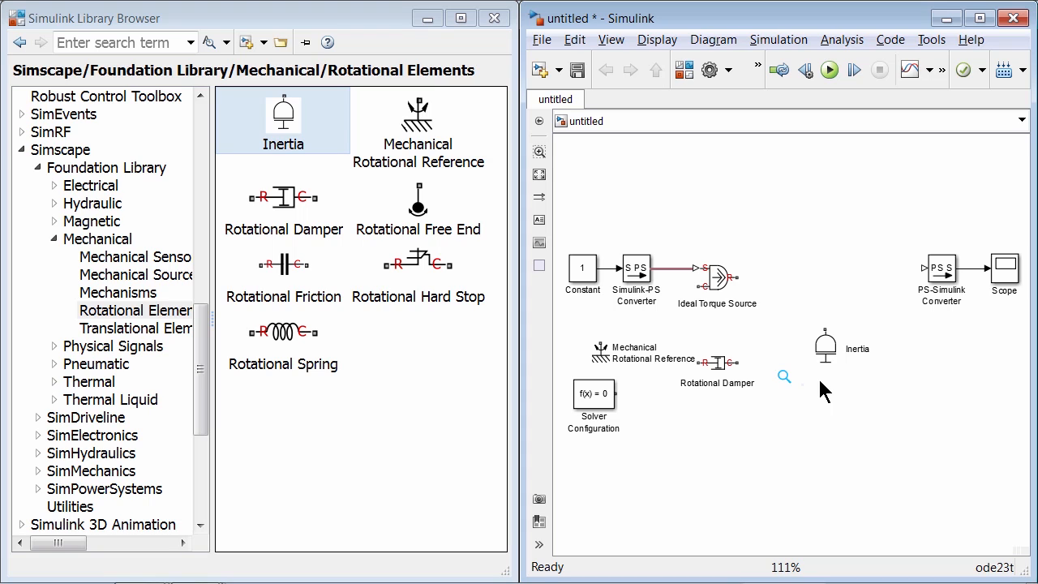
Add a Gear Box from Simscape's Mechanisms library just after the Ideal Torque Source and set its gear ratio to 2
{"action": "left_click", "coordinate": [93, 241]}
{"action": "left_click", "coordinate": [109, 295]}
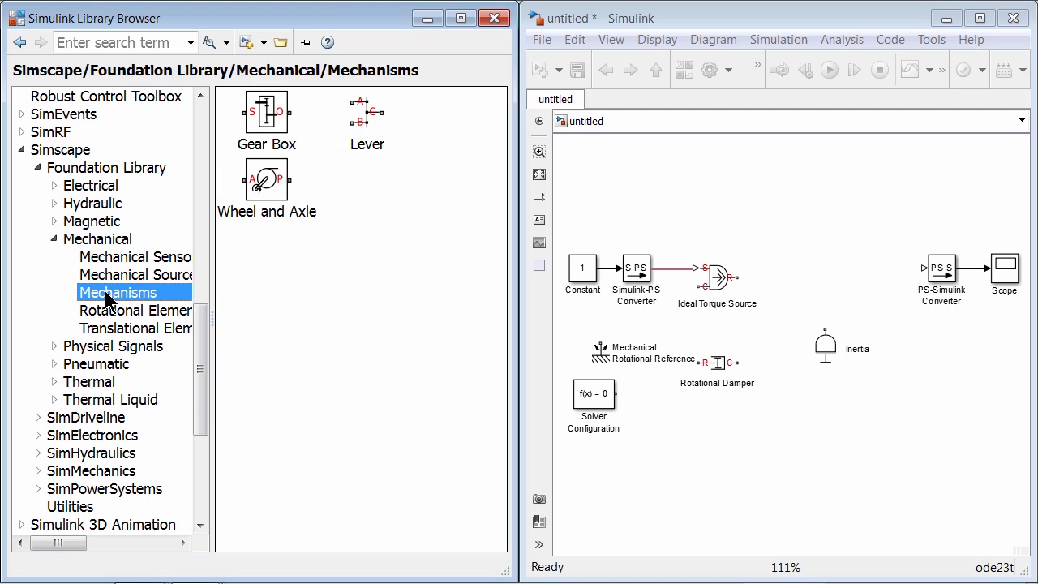
{"action": "left_click_drag", "start_coordinate": [272, 137], "coordinate": [811, 289]}
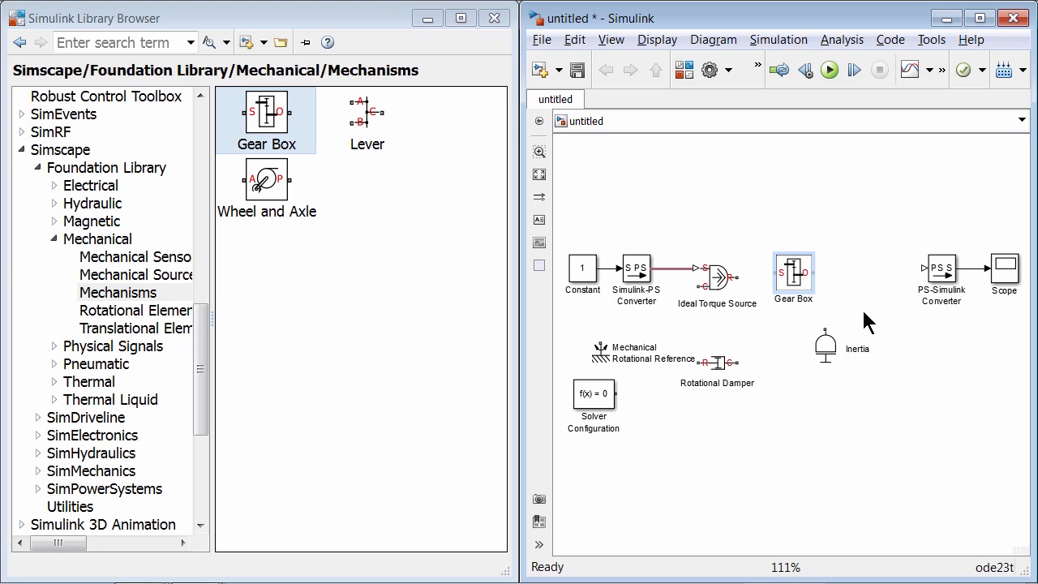
{"action": "double_click", "coordinate": [793, 275]}
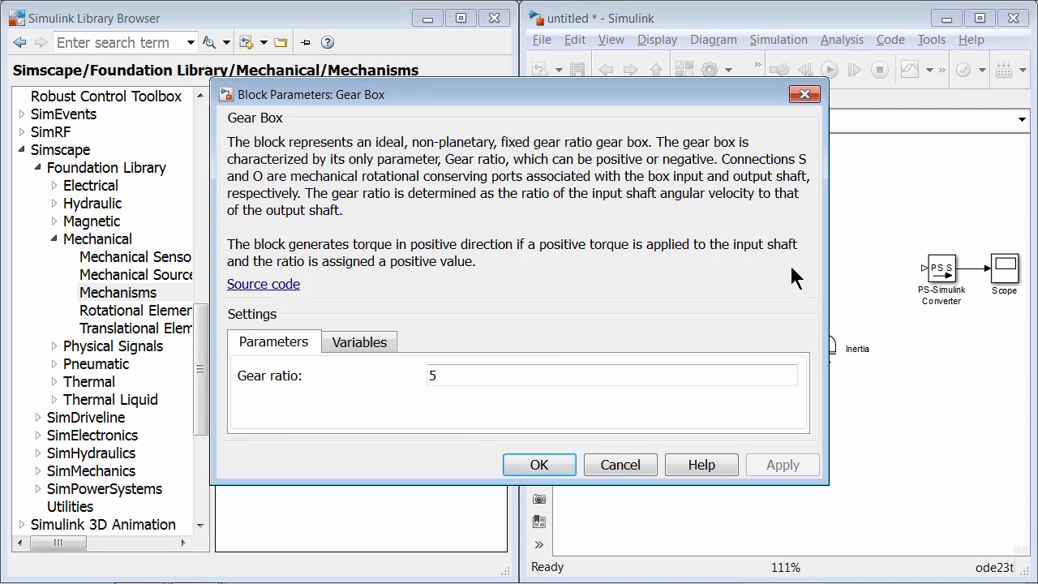
{"action": "double_click", "coordinate": [438, 375]}
{"action": "type", "text": "2"}
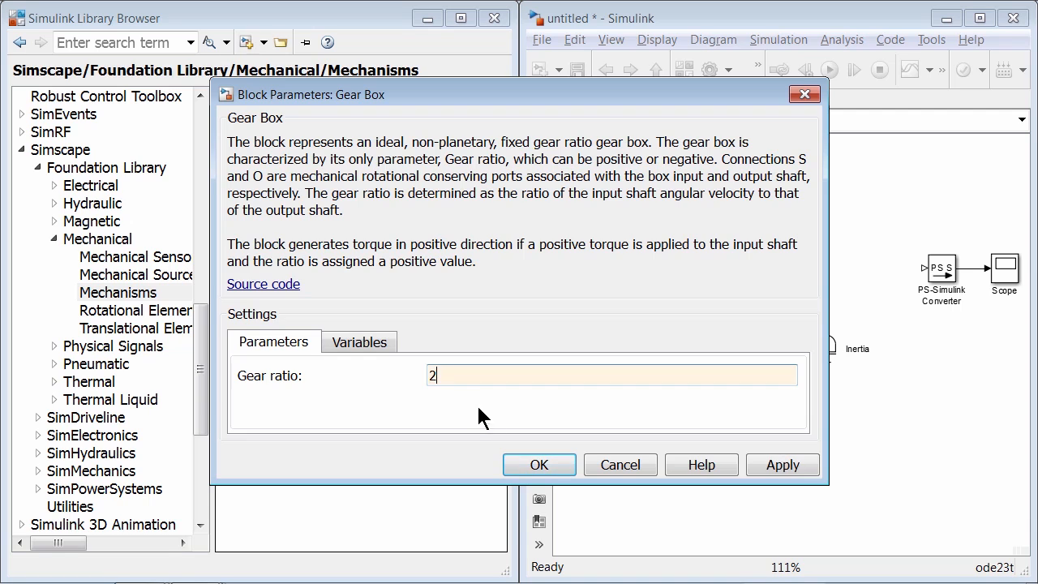
{"action": "left_click", "coordinate": [540, 467]}
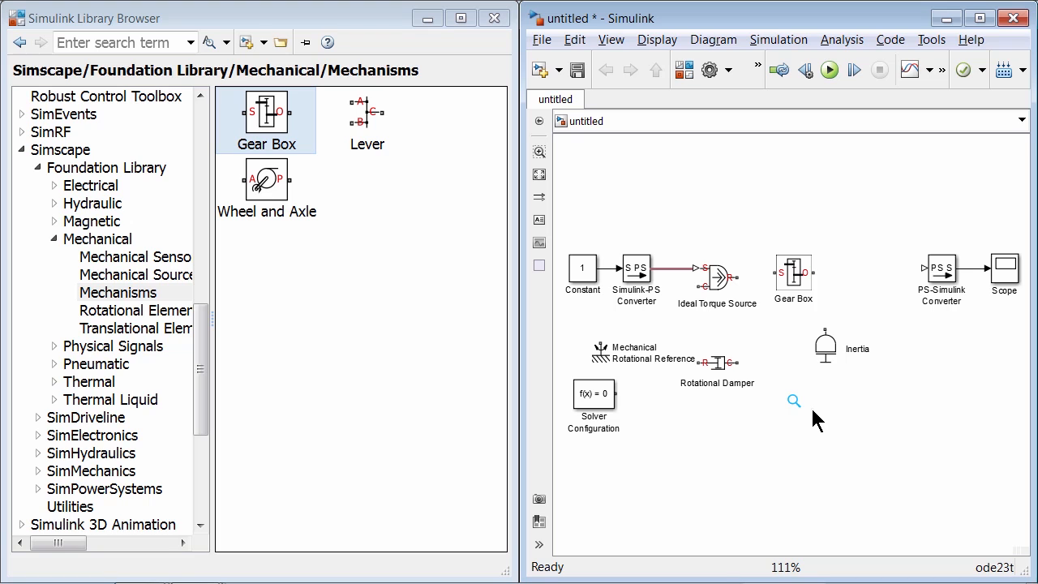
In the maximized model window, connect the torque source's R port to the Gear Box's S port and the O port to the Inertia
{"action": "left_click", "coordinate": [980, 17]}
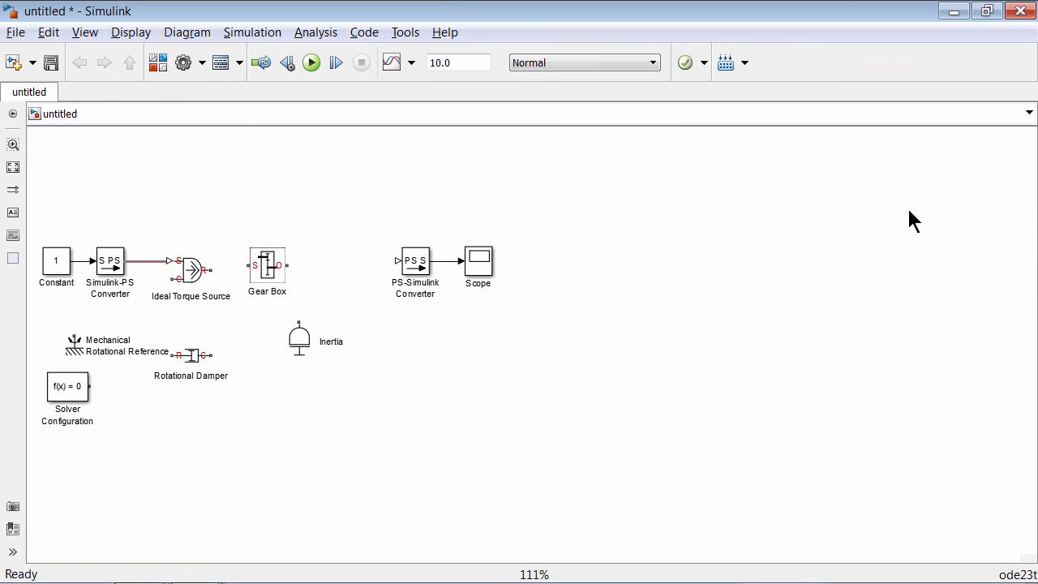
{"action": "key", "text": "space"}
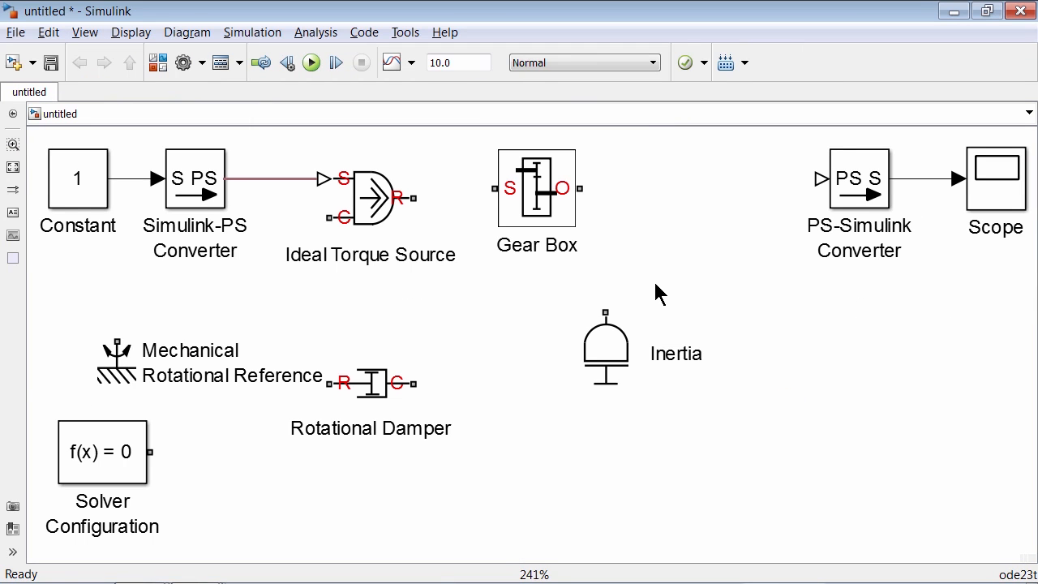
{"action": "left_click_drag", "start_coordinate": [414, 198], "coordinate": [496, 195]}
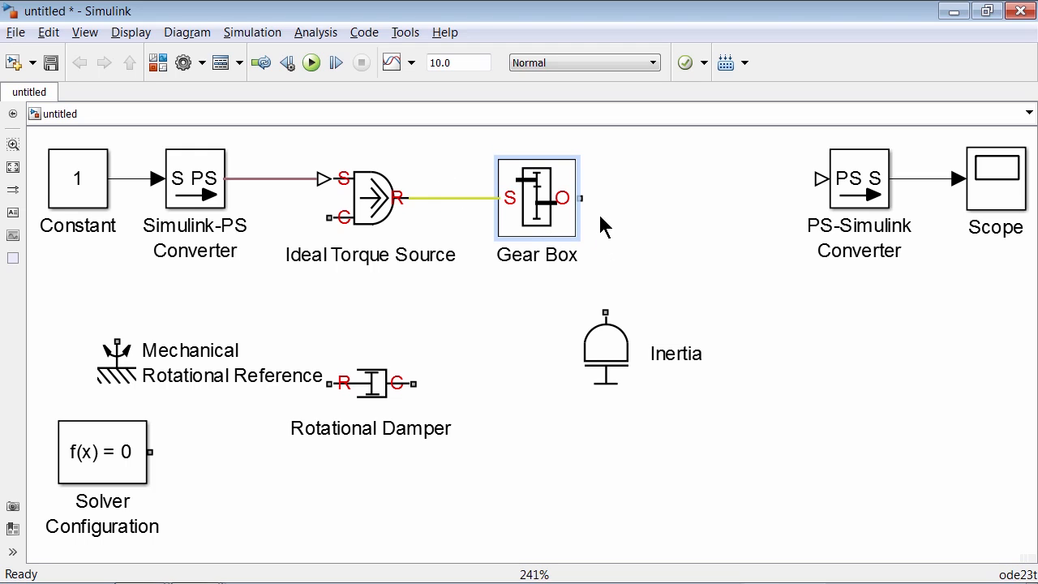
{"action": "left_click_drag", "start_coordinate": [580, 197], "coordinate": [605, 312]}
{"action": "left_click_drag", "start_coordinate": [610, 349], "coordinate": [676, 364]}
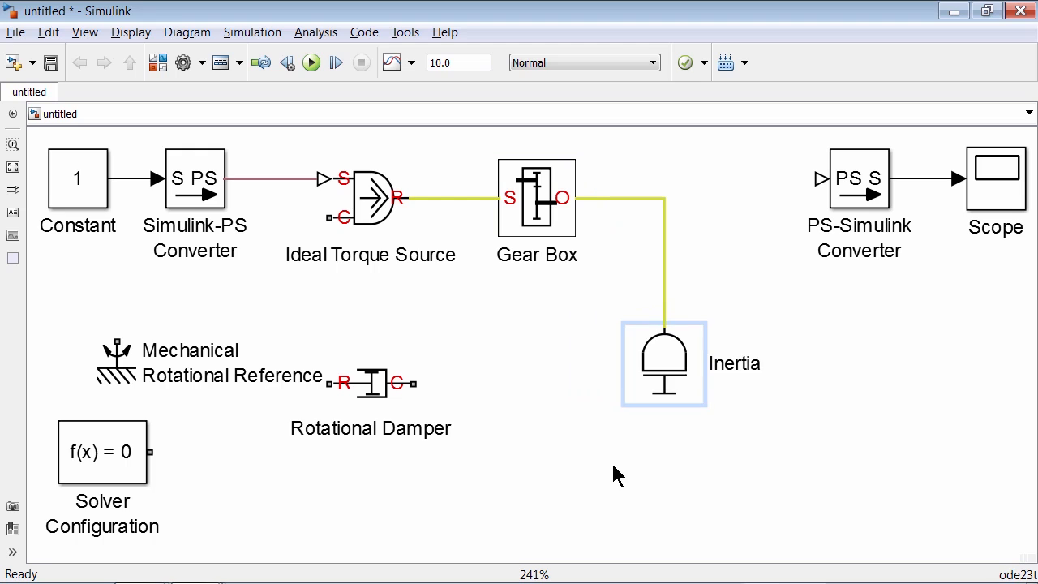
Wire the Rotational Damper between the Gear Box output line and the Mechanical Rotational Reference, and connect the torque source's C port to that reference
{"action": "left_click", "coordinate": [463, 424]}
{"action": "mouse_move", "coordinate": [388, 388]}
{"action": "left_mouse_down"}
{"action": "mouse_move", "coordinate": [453, 322]}
{"action": "mouse_move", "coordinate": [488, 309]}
{"action": "mouse_move", "coordinate": [664, 297]}
{"action": "left_mouse_up"}
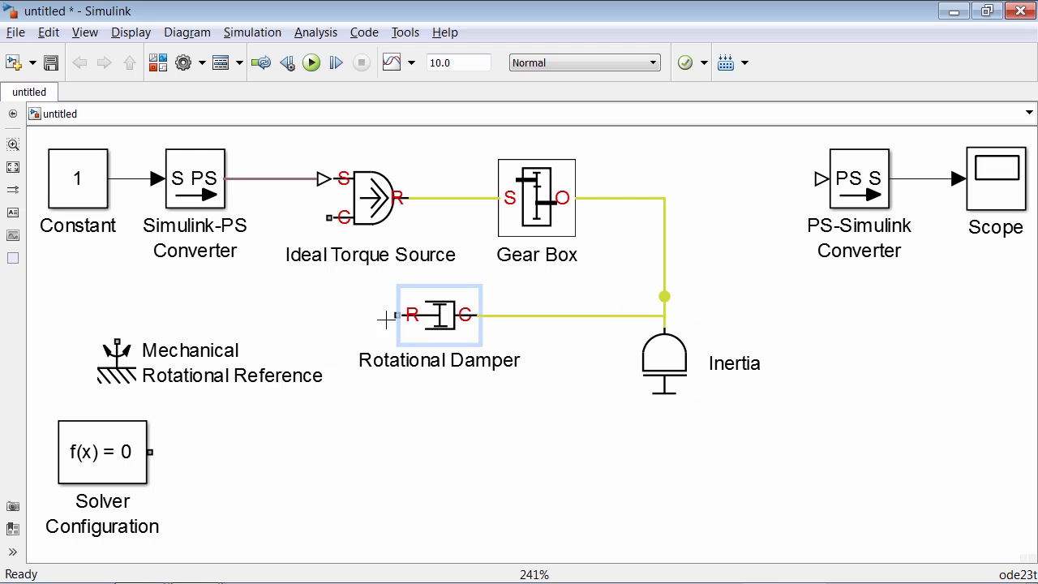
{"action": "mouse_move", "coordinate": [386, 319]}
{"action": "left_mouse_down"}
{"action": "mouse_move", "coordinate": [226, 321]}
{"action": "mouse_move", "coordinate": [118, 343]}
{"action": "mouse_move", "coordinate": [153, 451]}
{"action": "mouse_move", "coordinate": [251, 404]}
{"action": "mouse_move", "coordinate": [291, 457]}
{"action": "left_mouse_up"}
{"action": "left_click_drag", "start_coordinate": [328, 217], "coordinate": [283, 315]}
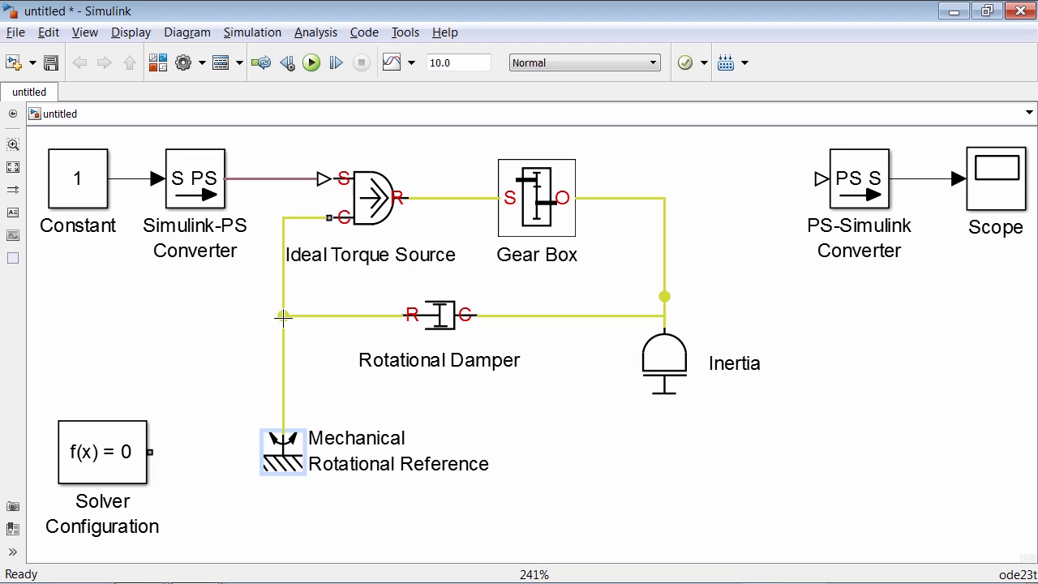
{"action": "left_click", "coordinate": [316, 415]}
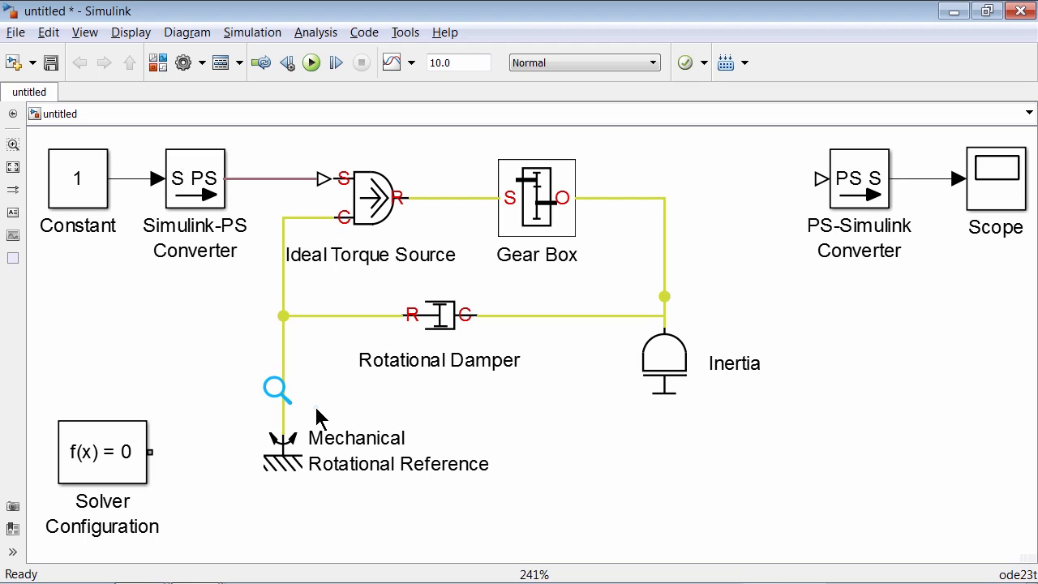
Add an Ideal Rotational Motion Sensor from the Mechanical Sensors library above the Gear Box, with its R port joined to the Gear Box input line
{"action": "left_click", "coordinate": [159, 61]}
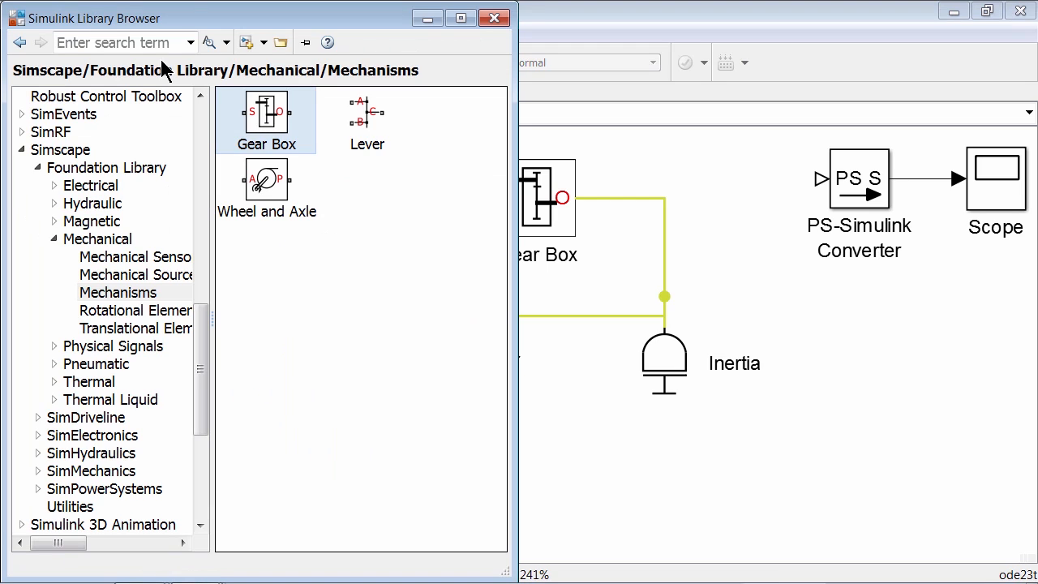
{"action": "left_click", "coordinate": [110, 240]}
{"action": "left_click", "coordinate": [134, 257]}
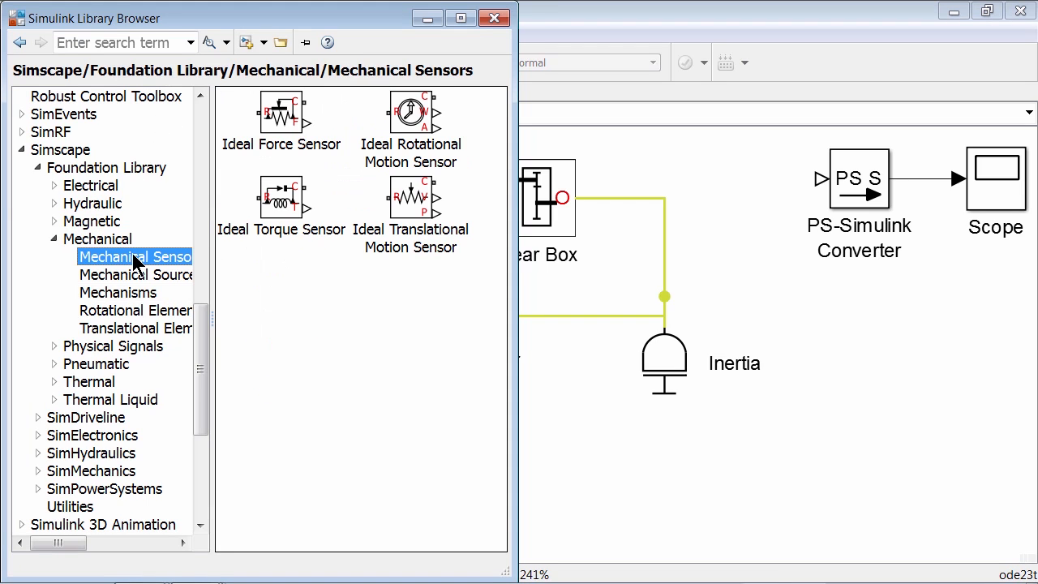
{"action": "left_click", "coordinate": [420, 113]}
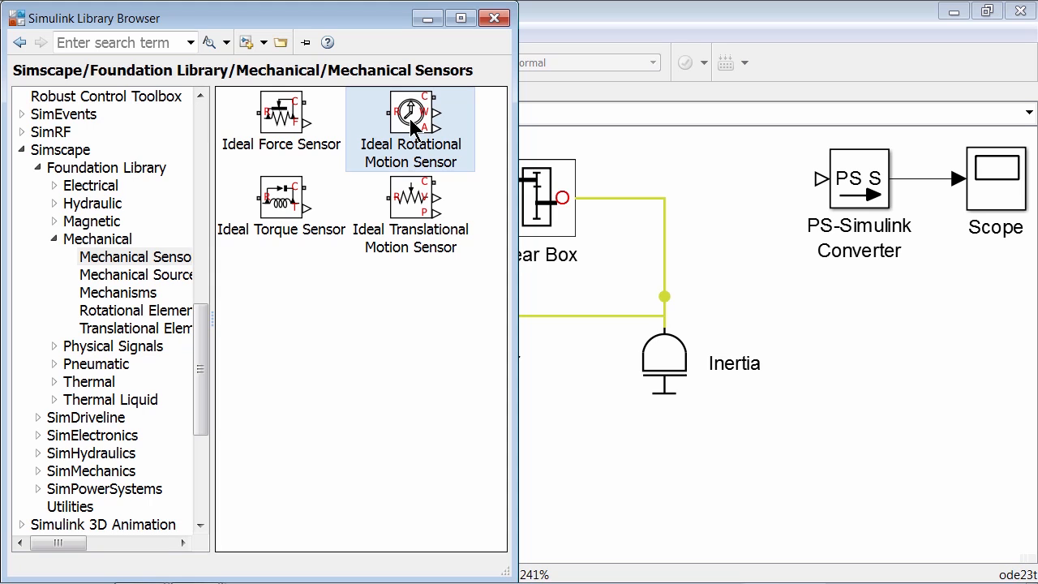
{"action": "left_click_drag", "start_coordinate": [419, 113], "coordinate": [922, 367]}
{"action": "left_click", "coordinate": [776, 331]}
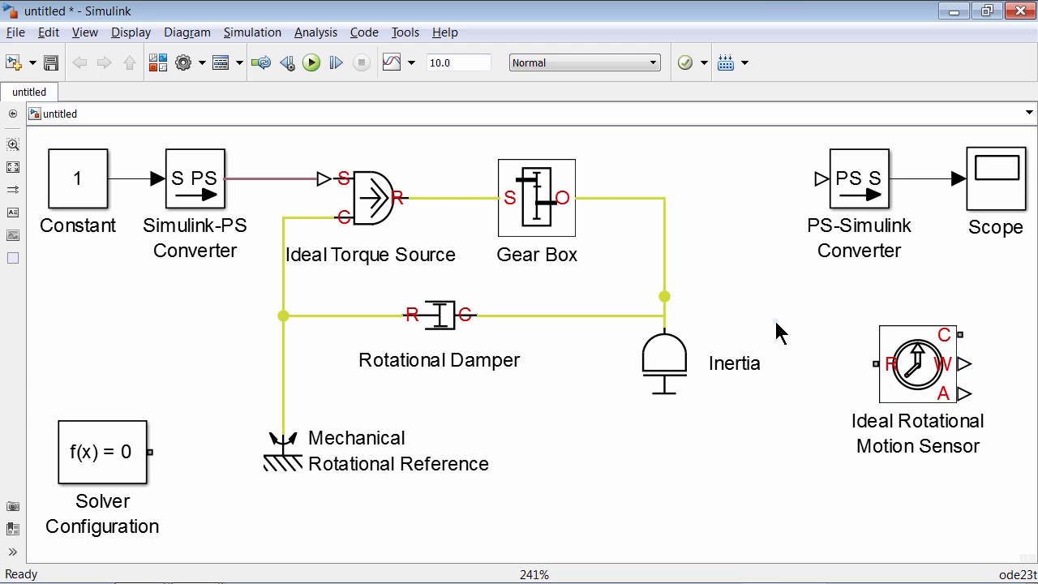
{"action": "scroll", "coordinate": [776, 331], "scroll_direction": "down", "scroll_amount": 3}
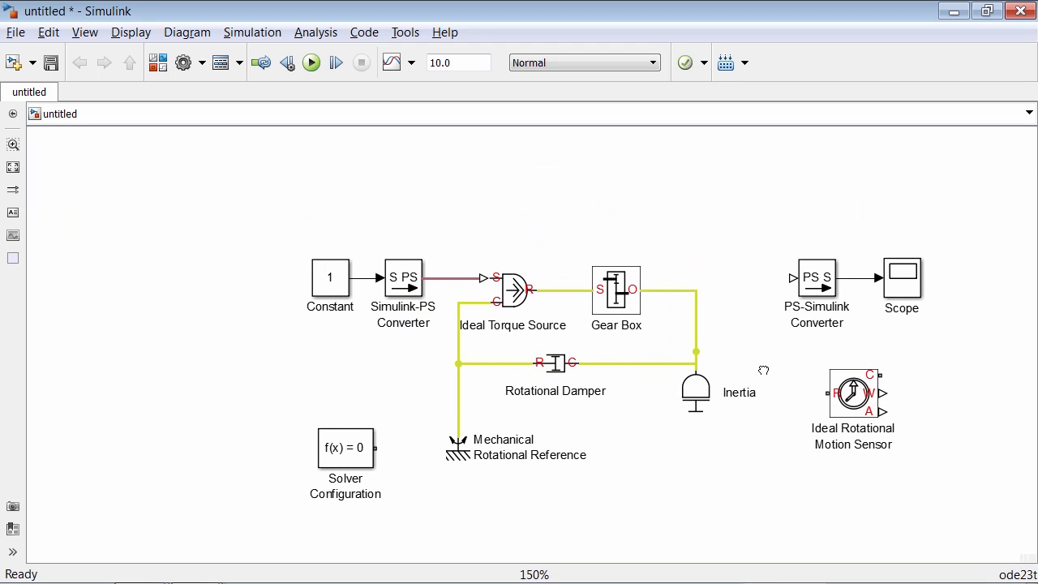
{"action": "left_click_drag", "start_coordinate": [837, 408], "coordinate": [550, 297]}
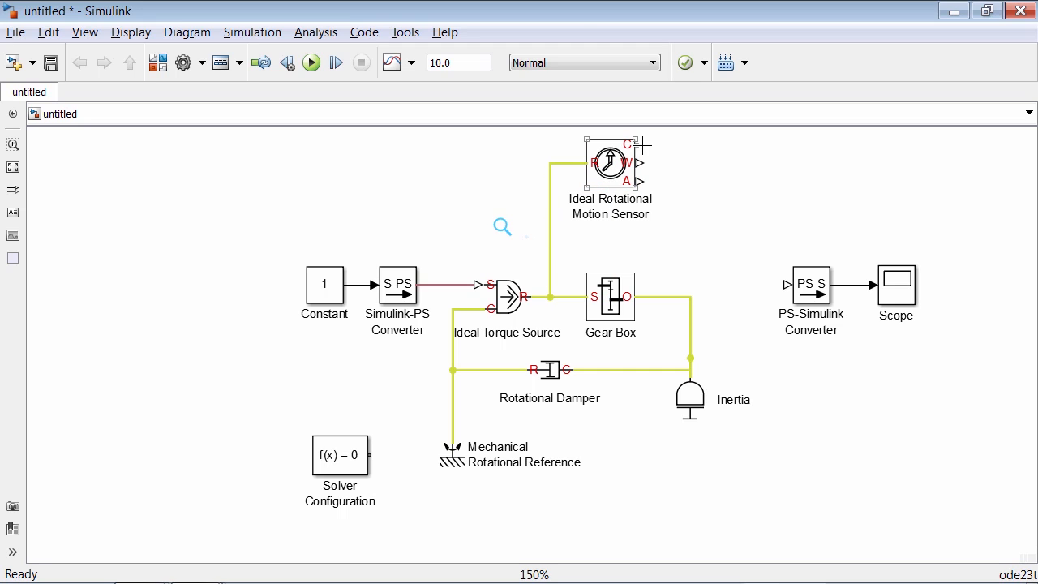
Connect the motion sensor's C port to a copy of the Mechanical Rotational Reference, rotated 180 degrees and placed above the sensor
{"action": "left_click_drag", "start_coordinate": [638, 145], "coordinate": [659, 167]}
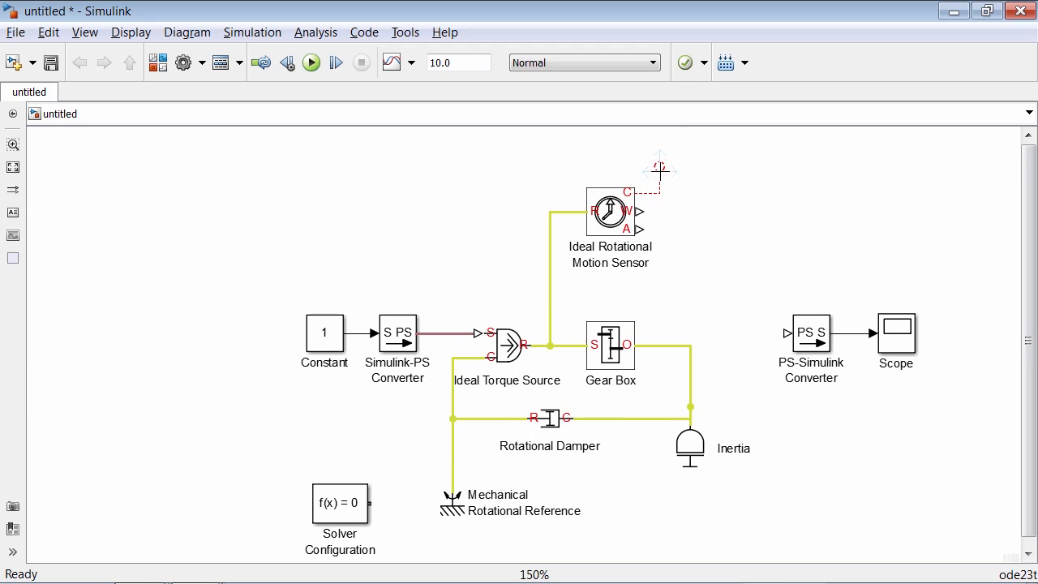
{"action": "left_click", "coordinate": [460, 509]}
{"action": "left_click_drag", "start_coordinate": [456, 500], "coordinate": [730, 183]}
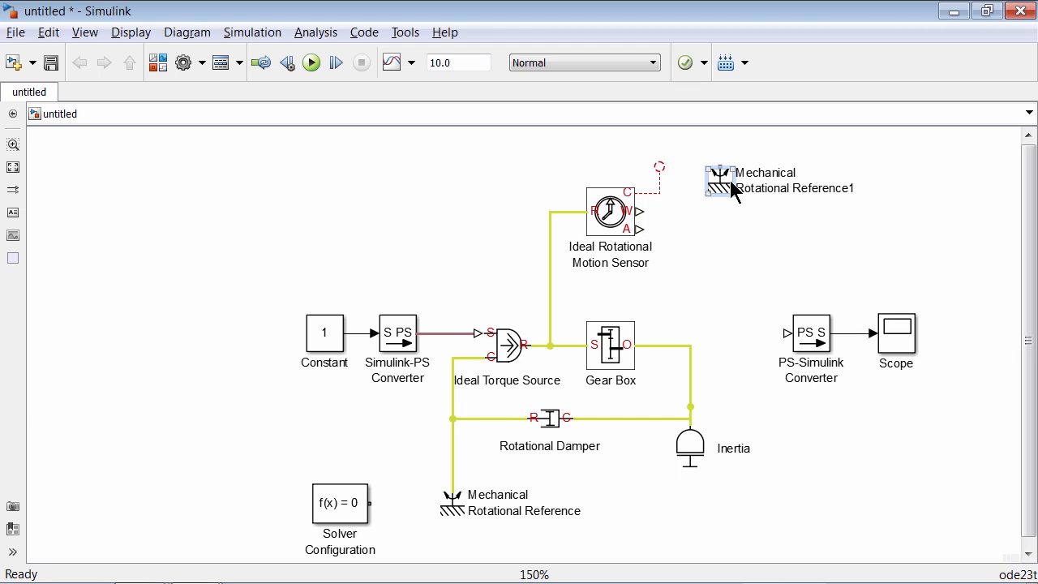
{"action": "key", "text": "ctrl+r"}
{"action": "key", "text": "ctrl+r"}
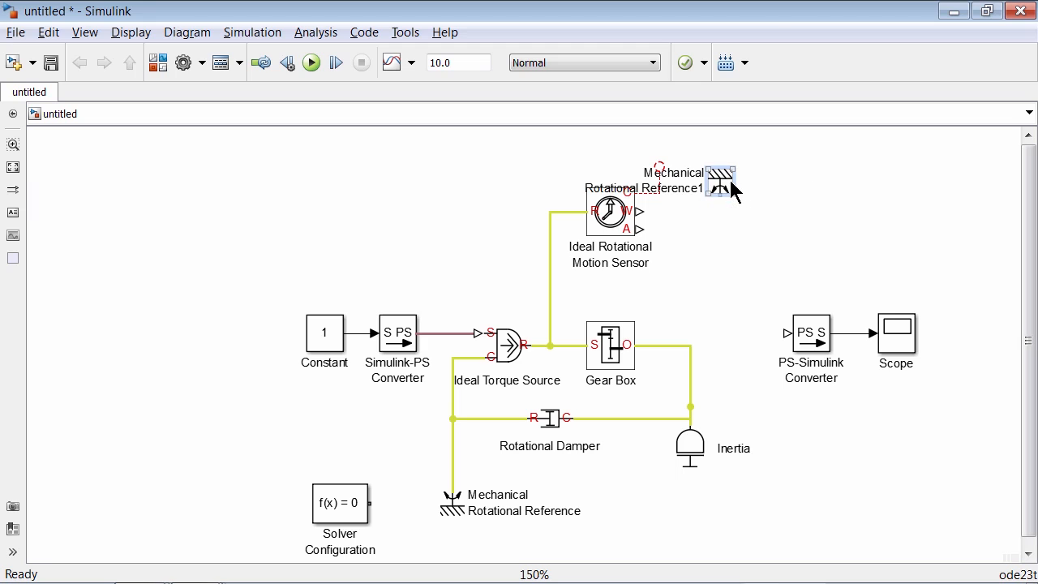
{"action": "left_click_drag", "start_coordinate": [723, 185], "coordinate": [654, 153]}
{"action": "key", "text": "space"}
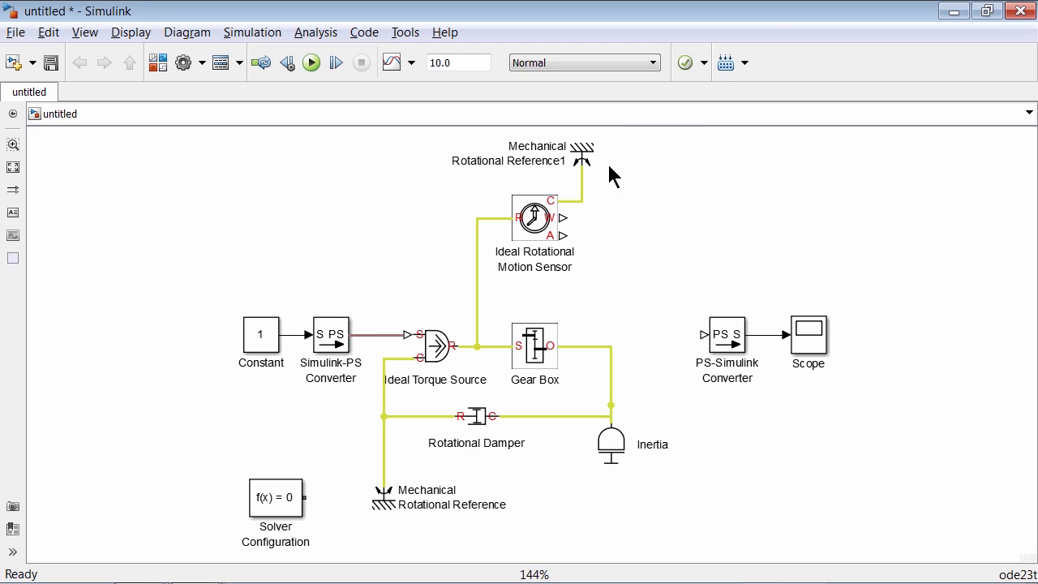
Extend stubs from the motion sensor's W and A ports and terminate the A output with a PS Terminator from the Physical Signals Sinks library
{"action": "left_click_drag", "start_coordinate": [564, 217], "coordinate": [608, 218]}
{"action": "left_click_drag", "start_coordinate": [565, 235], "coordinate": [600, 252]}
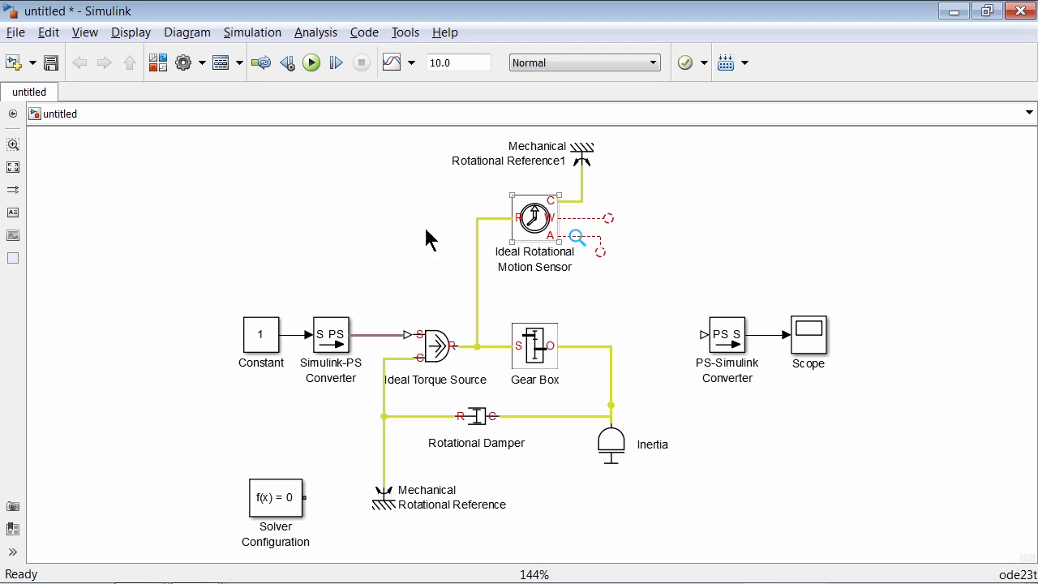
{"action": "left_click", "coordinate": [157, 65]}
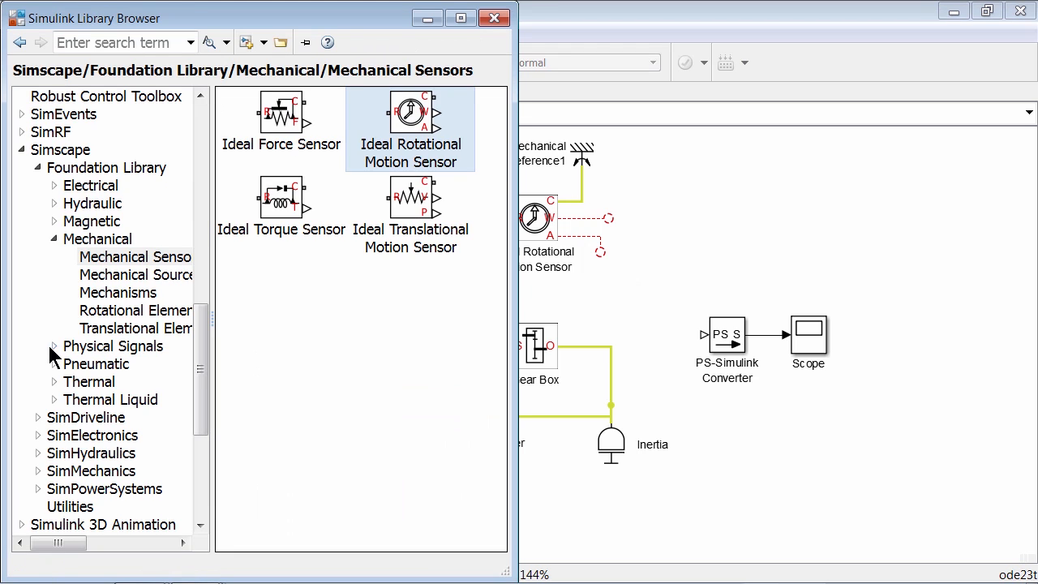
{"action": "left_click", "coordinate": [78, 345]}
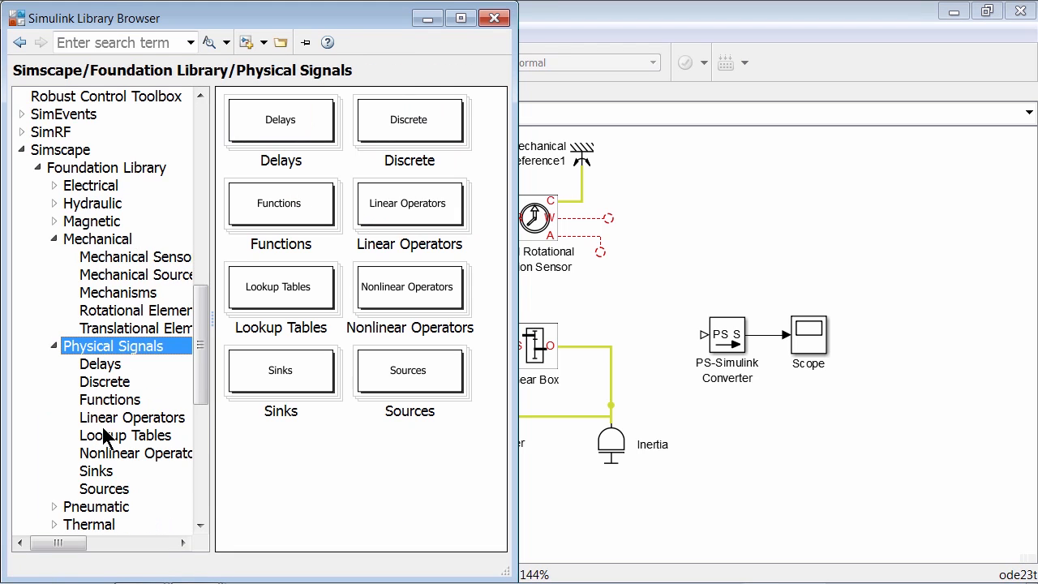
{"action": "left_click", "coordinate": [102, 473]}
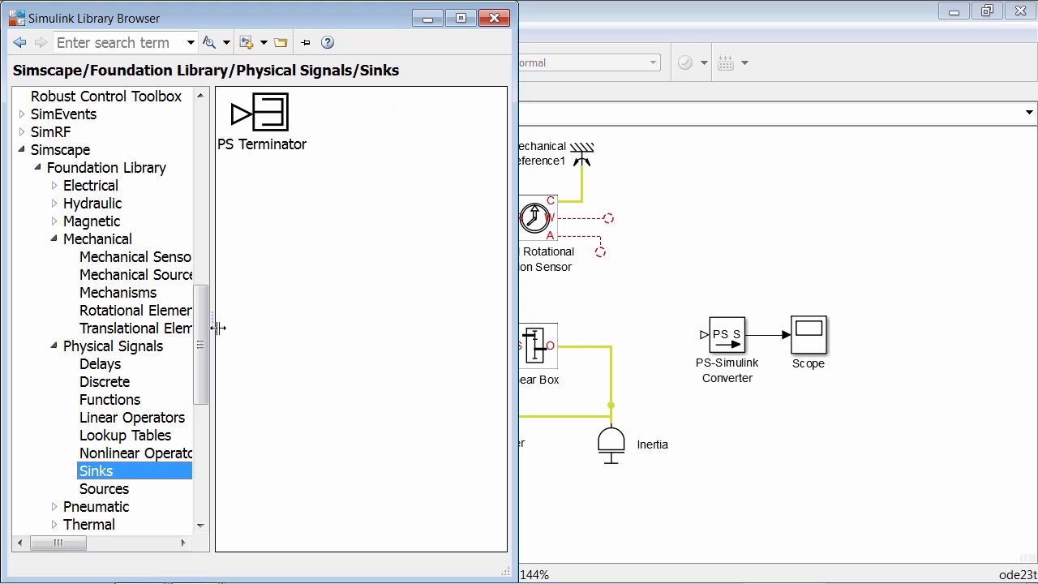
{"action": "left_click_drag", "start_coordinate": [270, 124], "coordinate": [621, 245]}
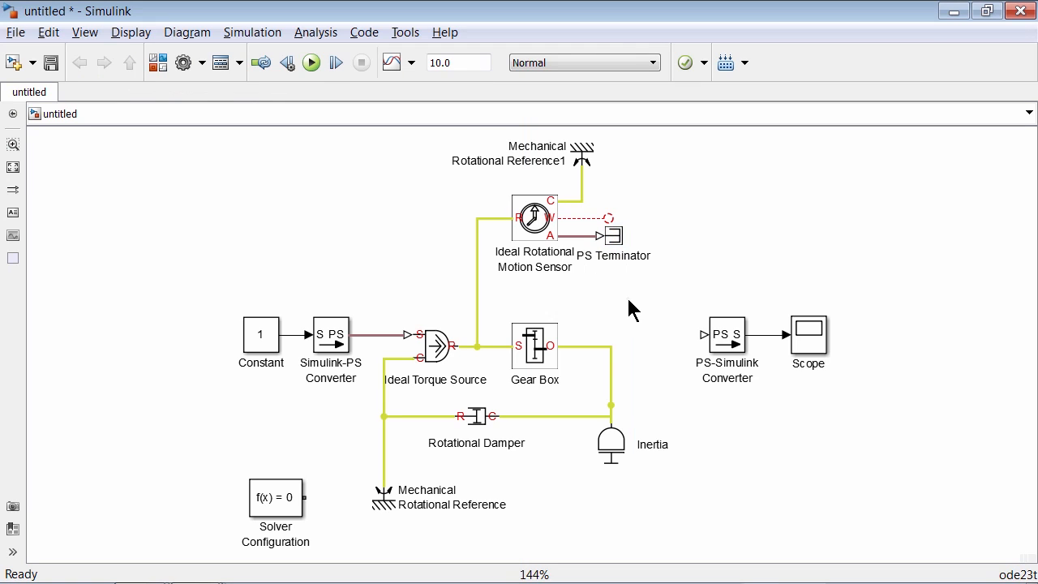
{"action": "left_click", "coordinate": [628, 300]}
Move the motion sensor together with its rotational reference and PS Terminator higher up in the diagram
{"action": "left_click_drag", "start_coordinate": [430, 130], "coordinate": [665, 273]}
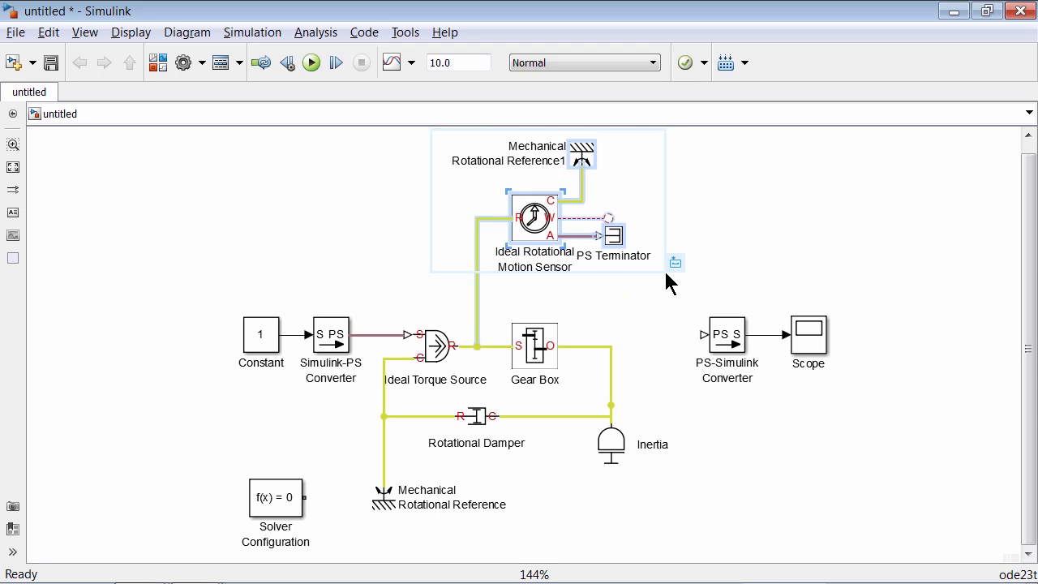
{"action": "left_click_drag", "start_coordinate": [539, 224], "coordinate": [580, 168]}
{"action": "left_click", "coordinate": [653, 263]}
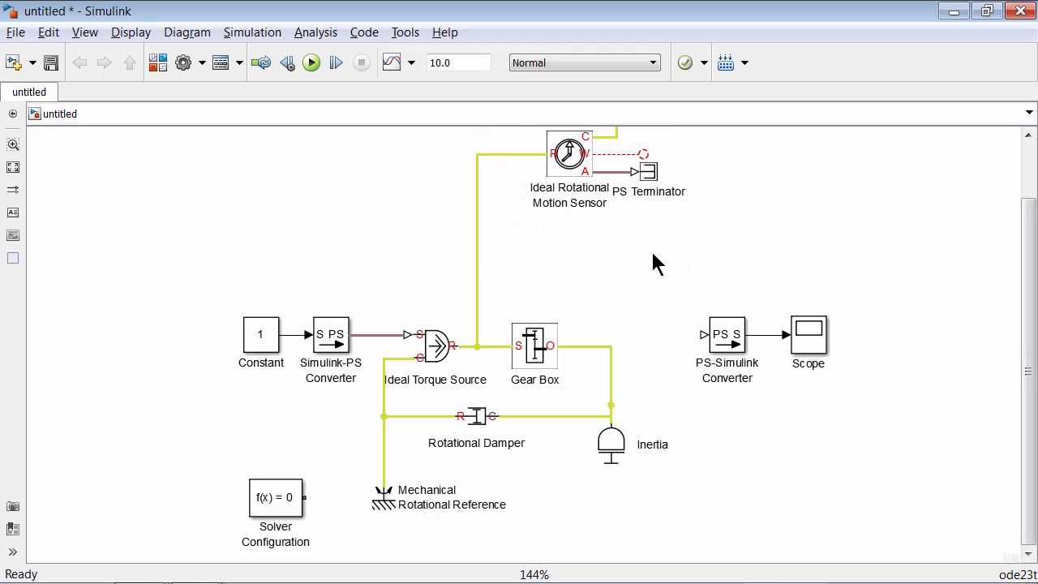
Place a copy of the motion sensor group above the Gear Box output and connect its R port to the Gear Box's O line
{"action": "key", "text": "ctrl+v"}
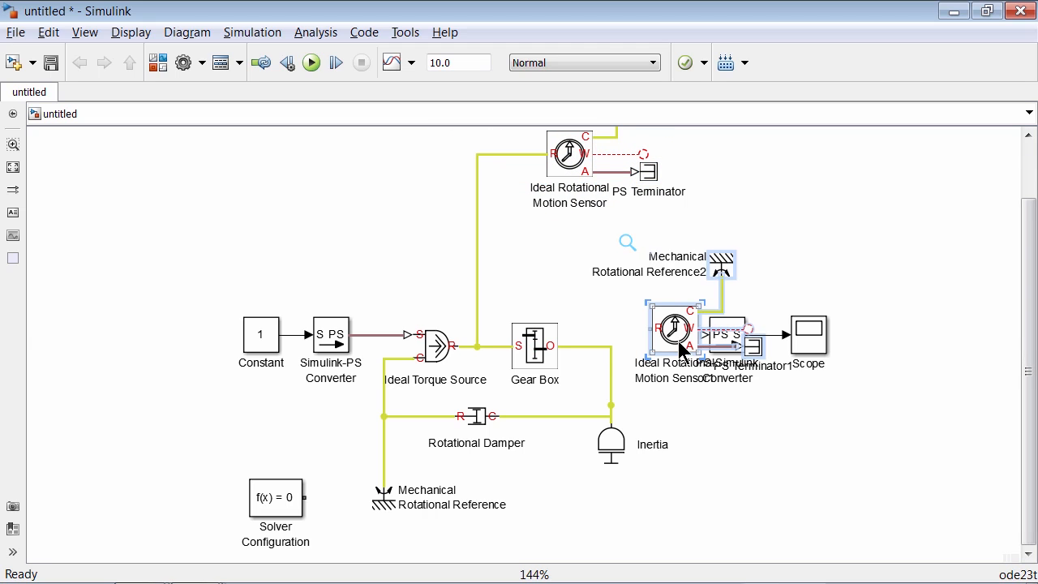
{"action": "left_click_drag", "start_coordinate": [671, 340], "coordinate": [615, 310]}
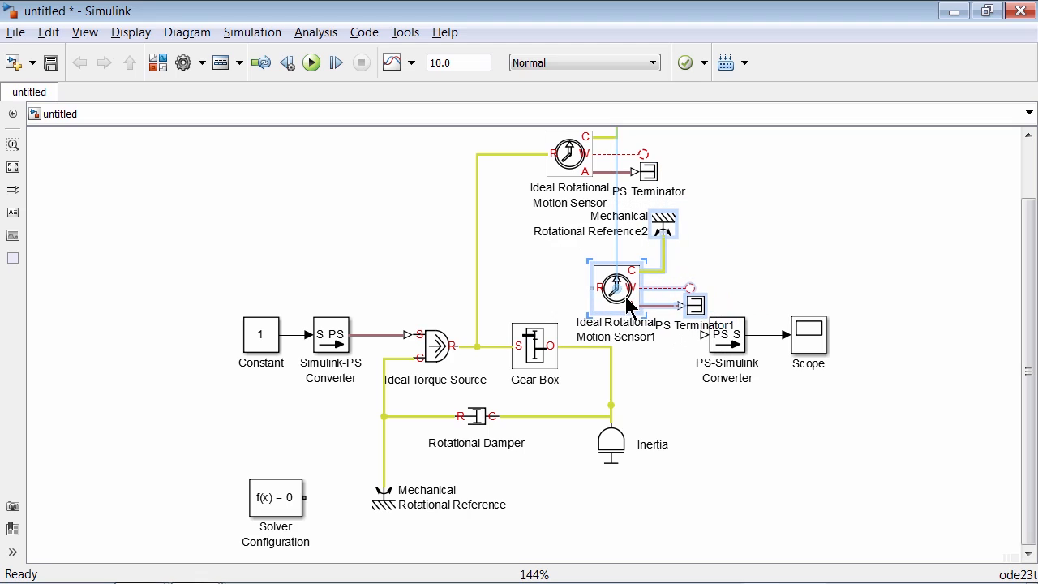
{"action": "left_click", "coordinate": [547, 270]}
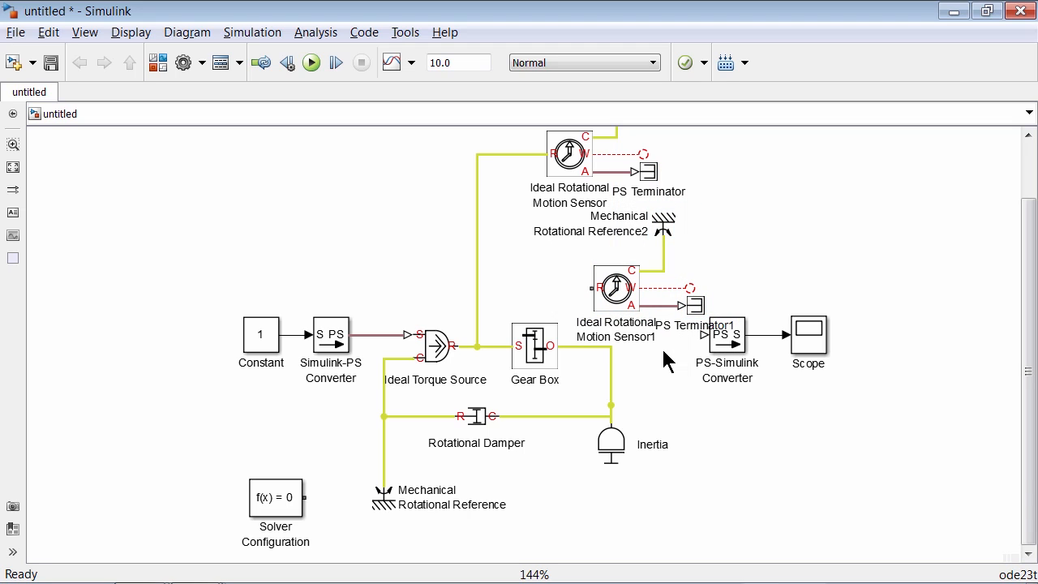
{"action": "mouse_move", "coordinate": [590, 289]}
{"action": "left_mouse_down"}
{"action": "mouse_move", "coordinate": [574, 292]}
{"action": "mouse_move", "coordinate": [575, 347]}
{"action": "left_mouse_up"}
{"action": "key", "text": "space"}
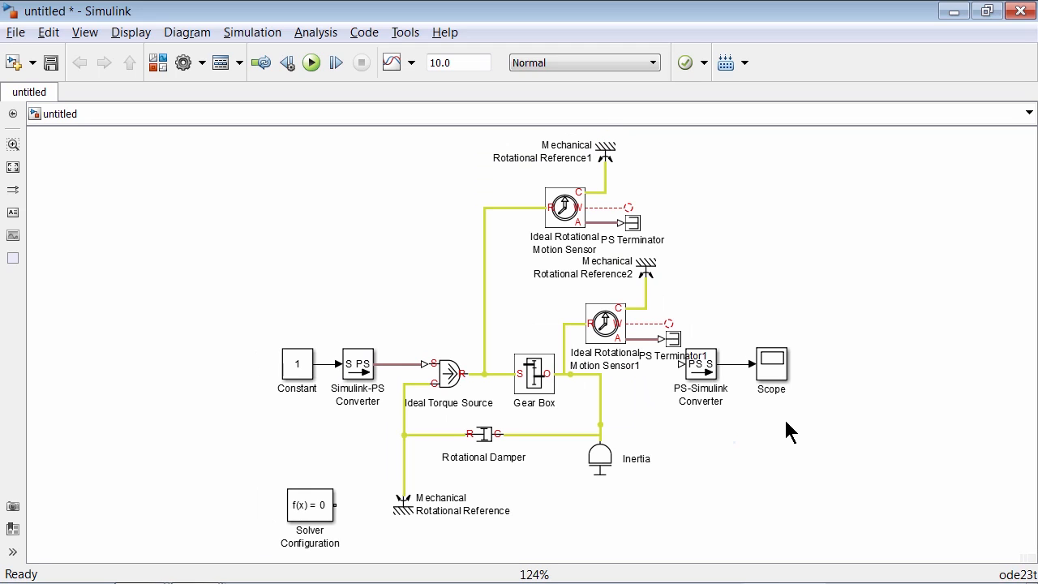
Move the PS-Simulink Converter and Scope up beside the sensors, and set the Scope's number of axes to 2
{"action": "left_click_drag", "start_coordinate": [785, 420], "coordinate": [766, 251]}
{"action": "left_click", "coordinate": [770, 308]}
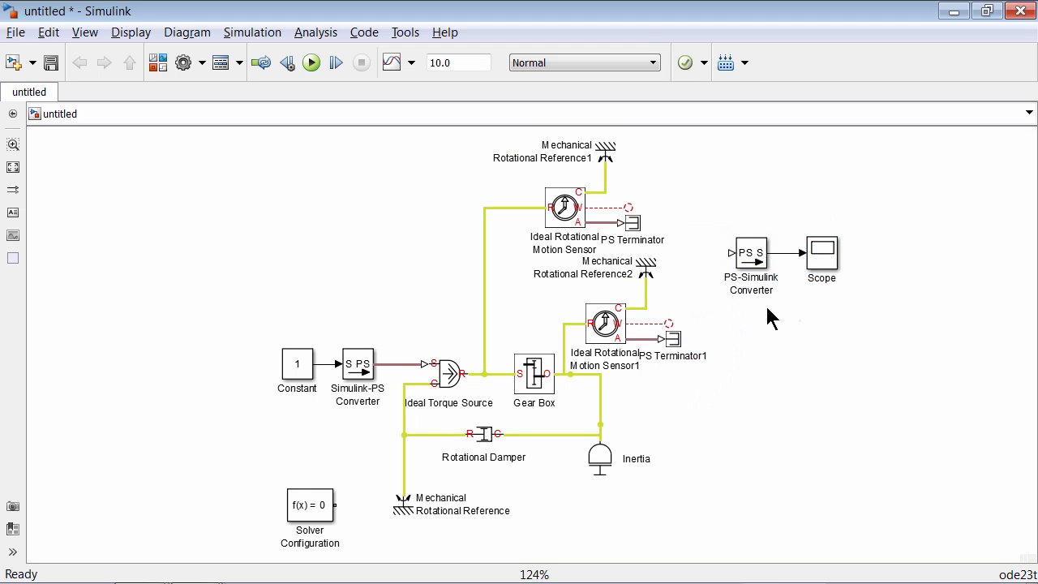
{"action": "left_click", "coordinate": [820, 256]}
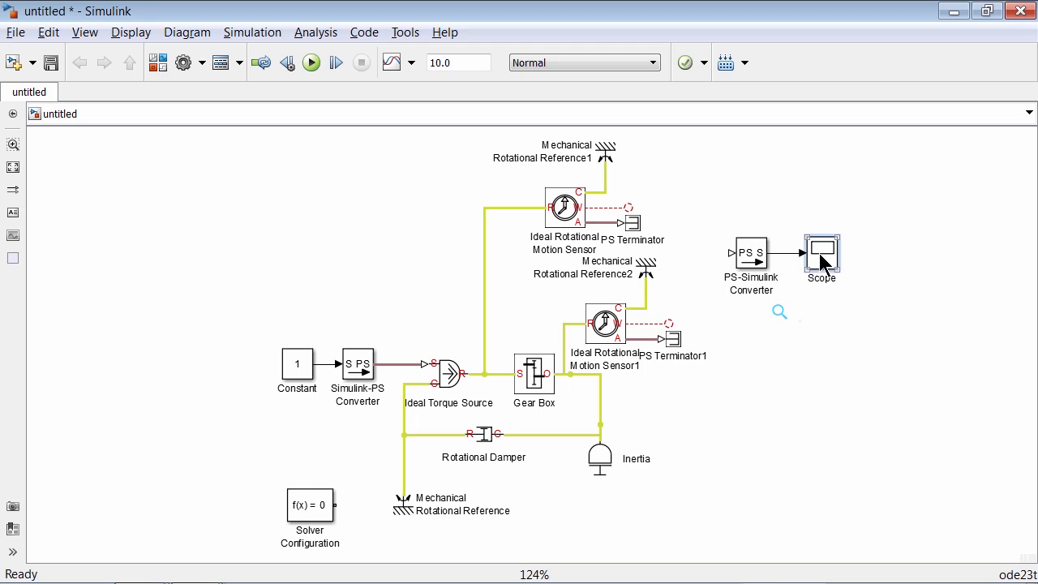
{"action": "double_click", "coordinate": [821, 258]}
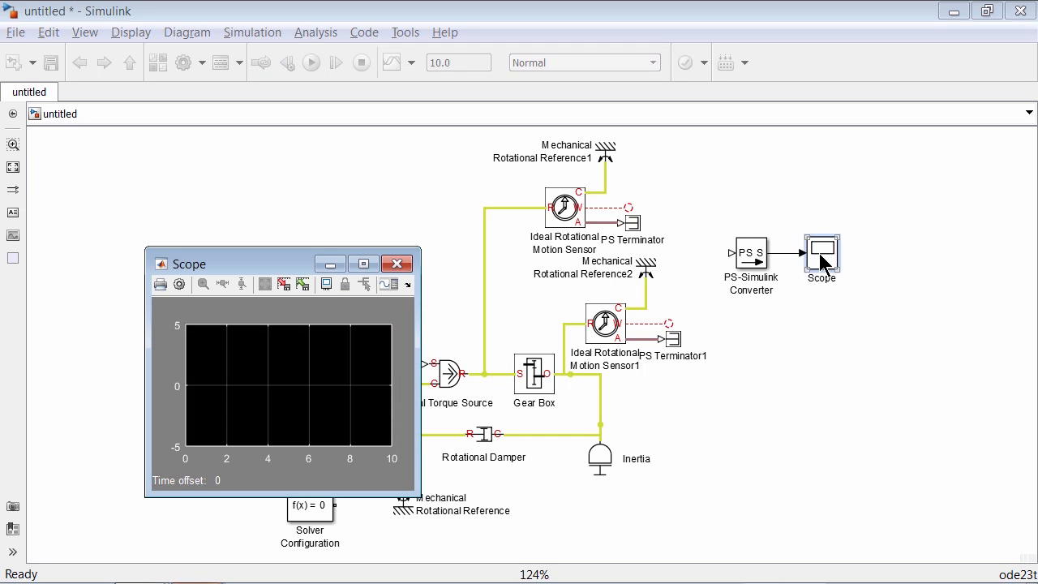
{"action": "left_click", "coordinate": [180, 285]}
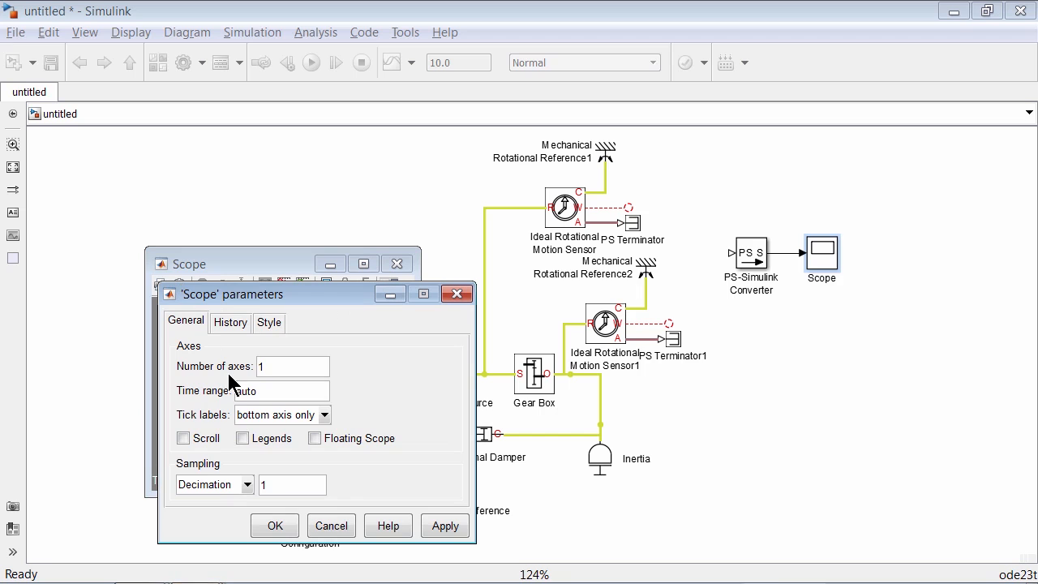
{"action": "double_click", "coordinate": [287, 362]}
{"action": "type", "text": "2"}
{"action": "left_click", "coordinate": [285, 527]}
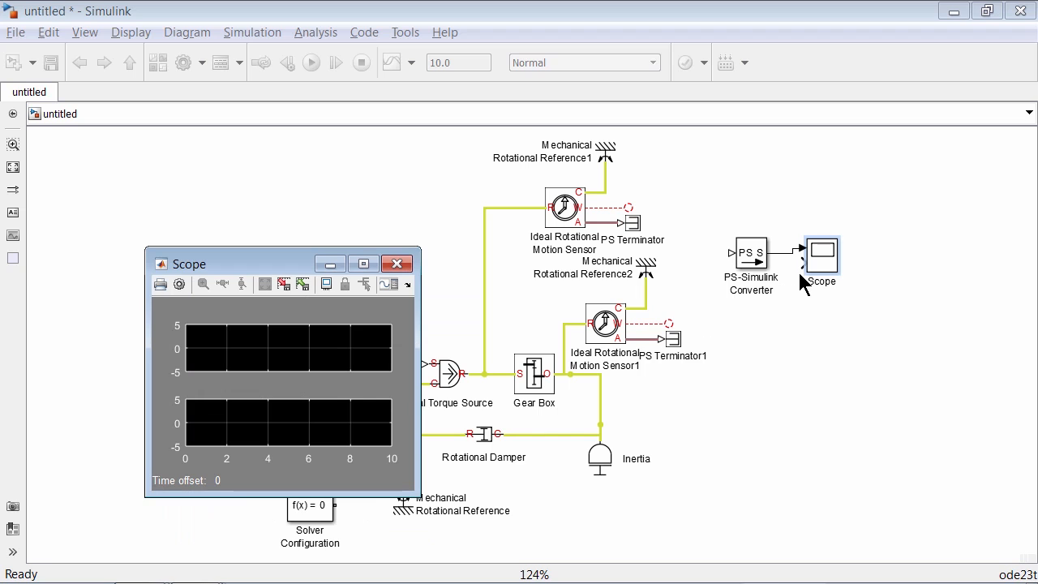
{"action": "left_click", "coordinate": [801, 350]}
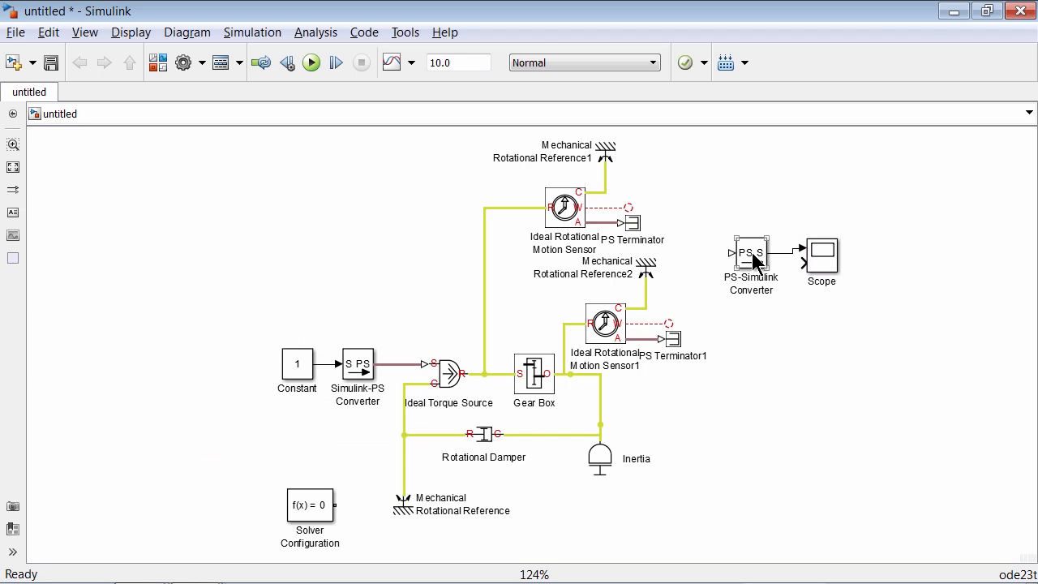
Copy the PS-Simulink Converter below the original, and wire both converters between the motion sensors' W ports and the Scope's two inputs
{"action": "left_click_drag", "start_coordinate": [752, 259], "coordinate": [753, 317]}
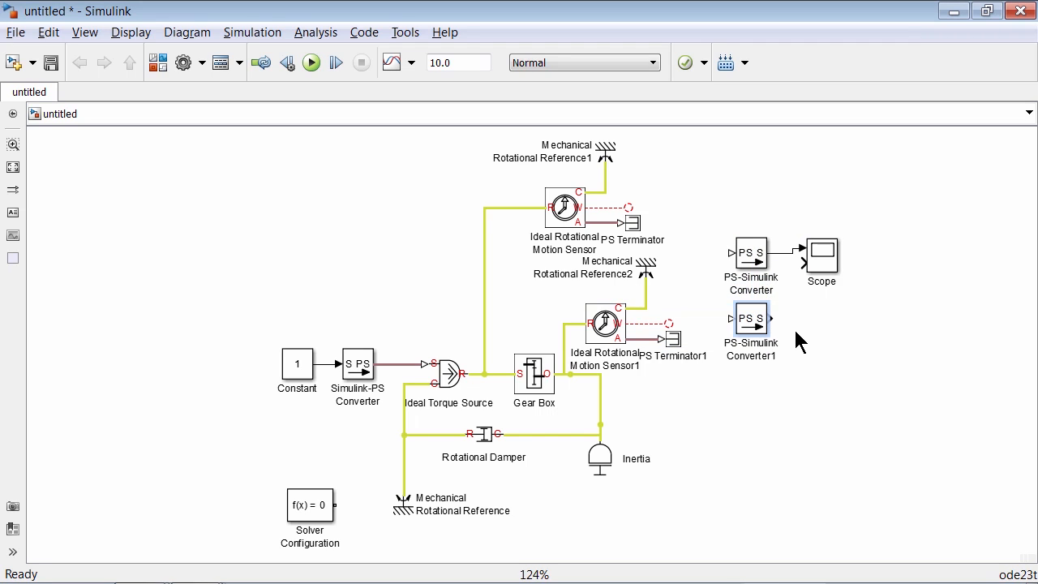
{"action": "left_click", "coordinate": [817, 261]}
{"action": "left_click_drag", "start_coordinate": [825, 261], "coordinate": [835, 282]}
{"action": "left_click_drag", "start_coordinate": [770, 318], "coordinate": [813, 288]}
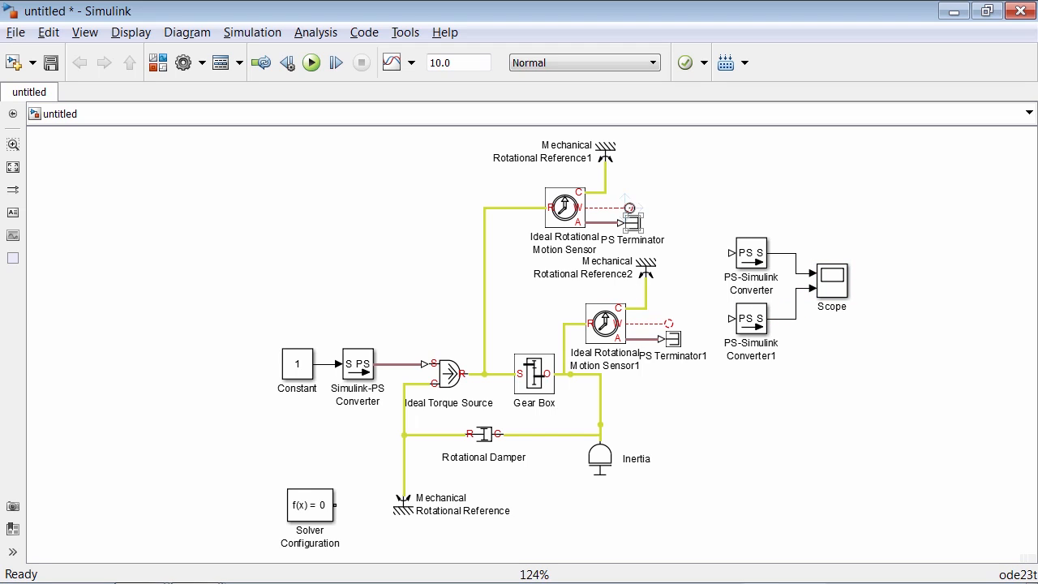
{"action": "left_click_drag", "start_coordinate": [629, 208], "coordinate": [732, 253]}
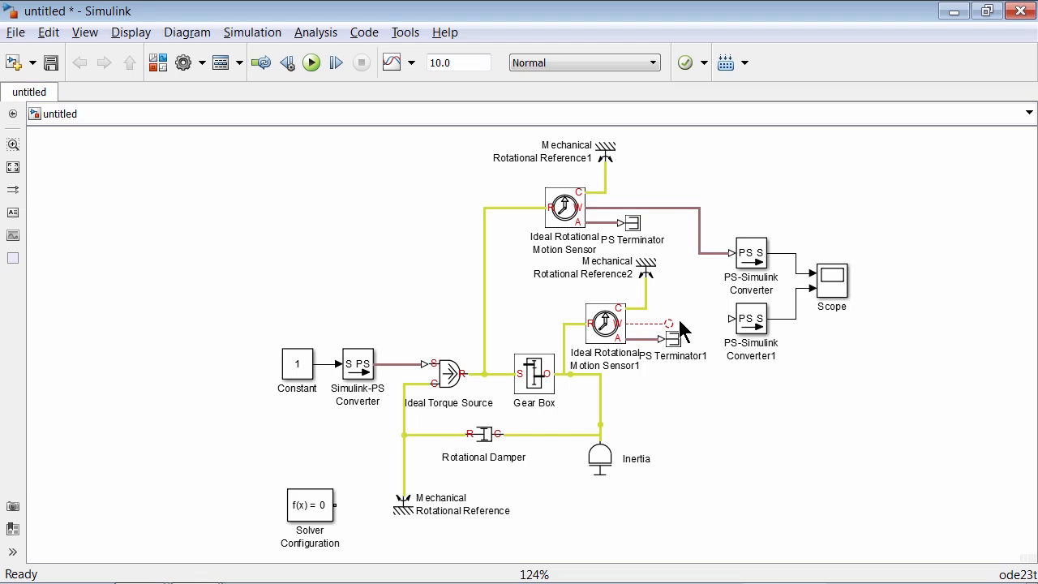
{"action": "left_click_drag", "start_coordinate": [667, 320], "coordinate": [732, 319]}
Check the output signal unit of the upper PS-Simulink Converter and close its block parameters
{"action": "double_click", "coordinate": [749, 257]}
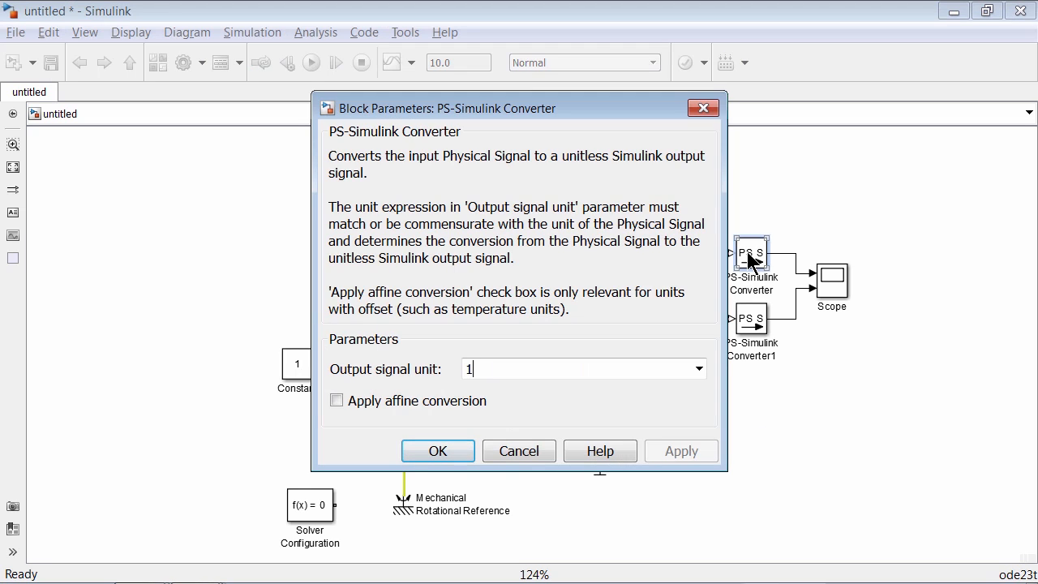
{"action": "double_click", "coordinate": [554, 370]}
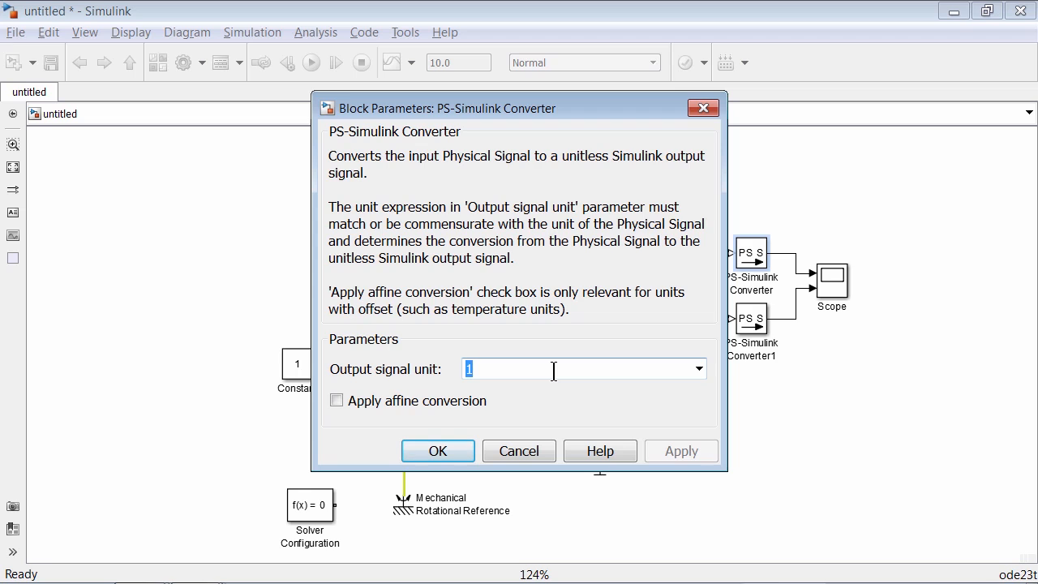
{"action": "left_click", "coordinate": [456, 453]}
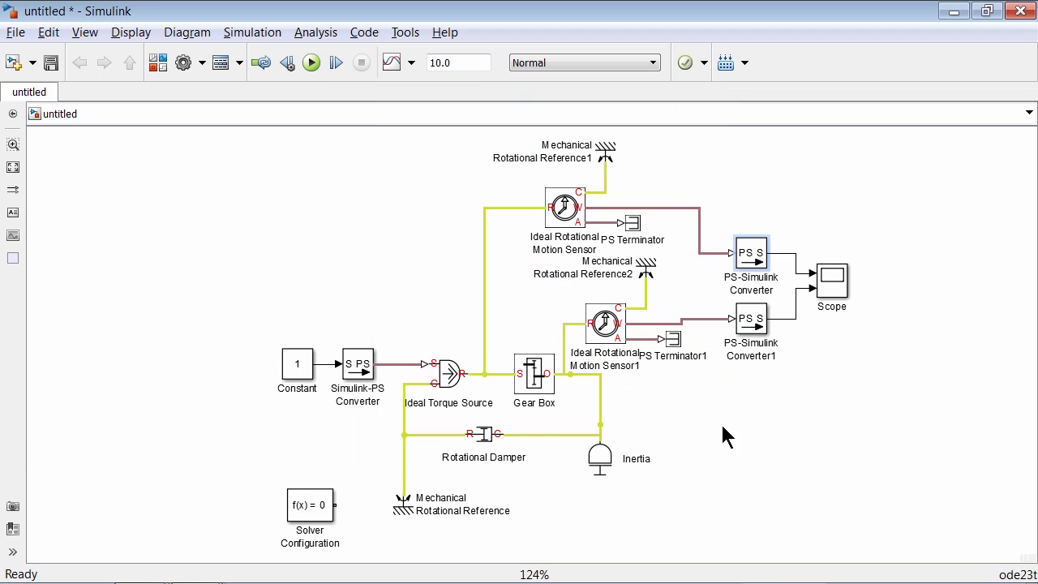
Move the Scope farther from the converters and label its two input signals "Input Speed" and "Output Speed"
{"action": "left_click_drag", "start_coordinate": [832, 280], "coordinate": [908, 280]}
{"action": "left_click", "coordinate": [821, 274]}
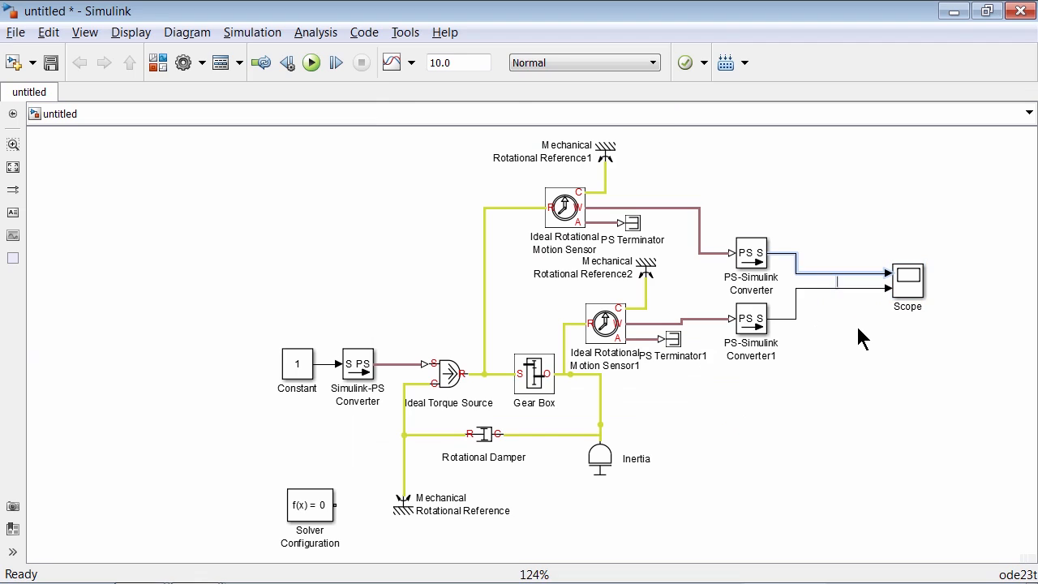
{"action": "type", "text": "Input Speed"}
{"action": "left_click", "coordinate": [862, 335]}
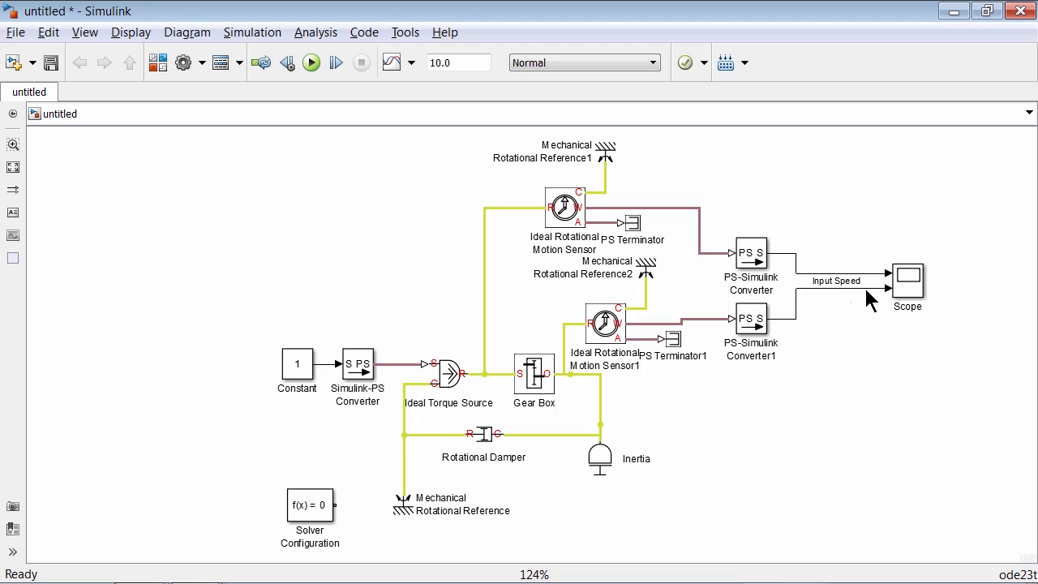
{"action": "double_click", "coordinate": [866, 289]}
{"action": "type", "text": "Out"}
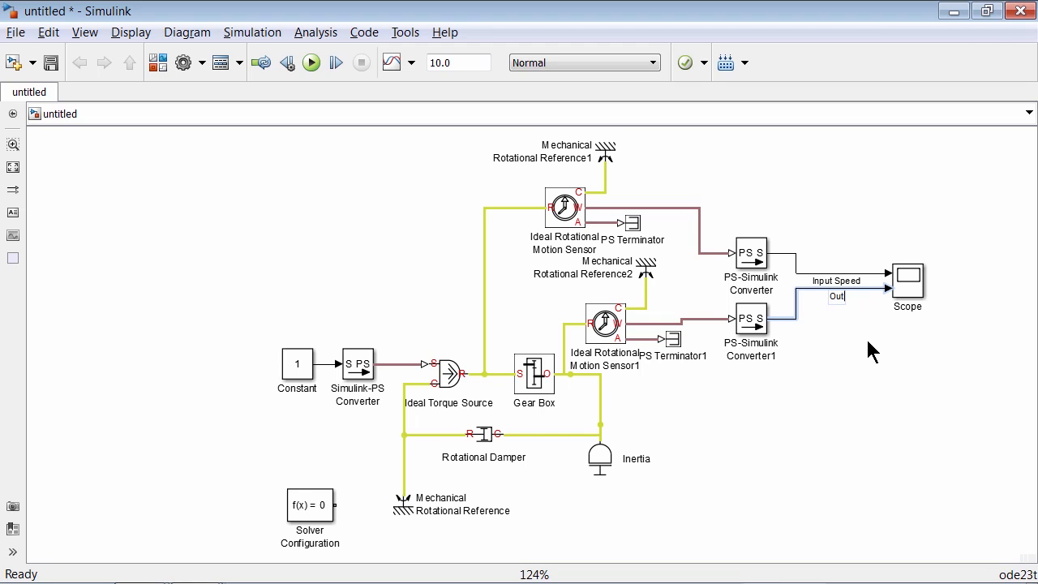
{"action": "type", "text": "put Speed"}
{"action": "left_click", "coordinate": [867, 350]}
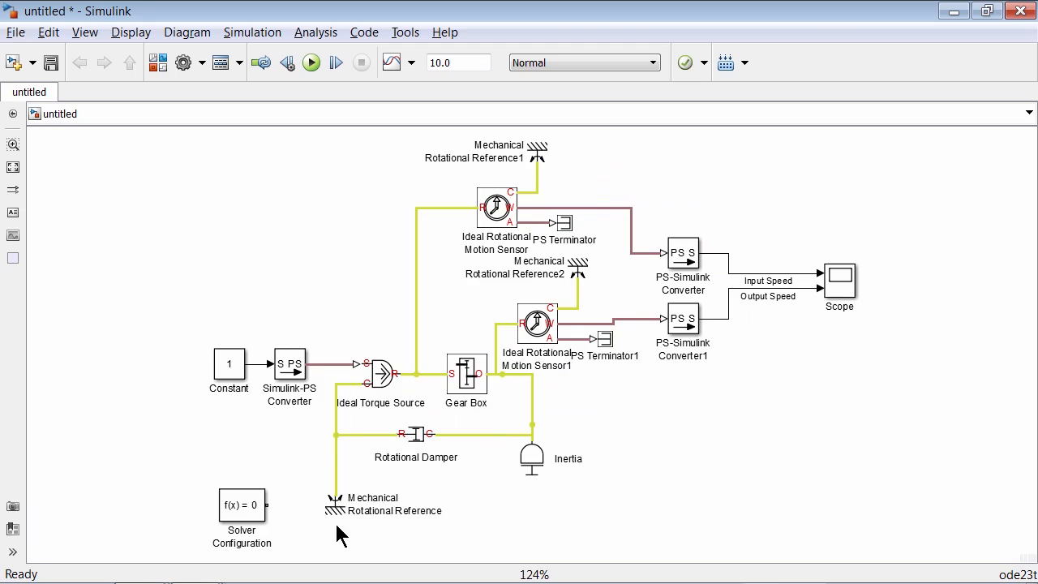
Move the Solver Configuration block up and connect it to the Mechanical Rotational Reference line below the torque source
{"action": "left_click", "coordinate": [244, 519]}
{"action": "mouse_move", "coordinate": [246, 525]}
{"action": "left_mouse_down"}
{"action": "mouse_move", "coordinate": [265, 451]}
{"action": "mouse_move", "coordinate": [336, 455]}
{"action": "left_mouse_up"}
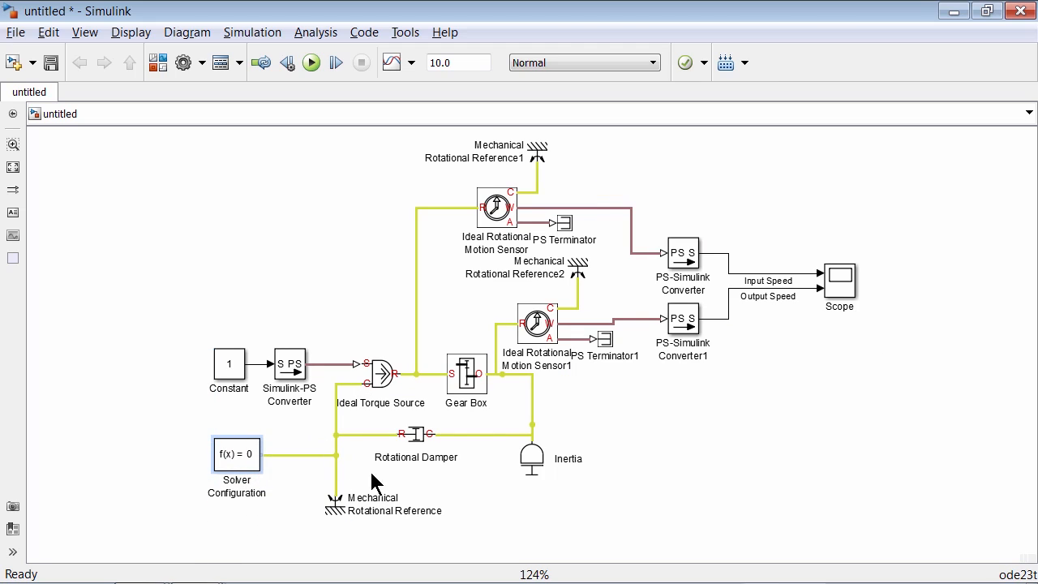
{"action": "left_click", "coordinate": [576, 512]}
{"action": "scroll", "coordinate": [576, 512], "scroll_direction": "up", "scroll_amount": 1}
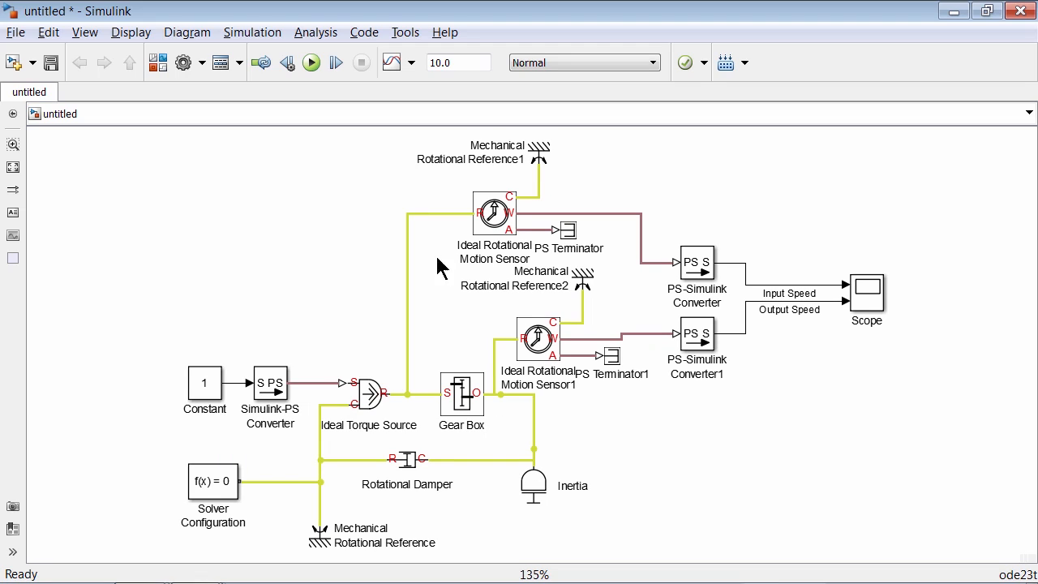
Run the simulation and display the input and output speed plots in the Scope, autoscaled and maximized
{"action": "left_click", "coordinate": [312, 64]}
{"action": "left_click", "coordinate": [872, 297]}
{"action": "double_click", "coordinate": [872, 297]}
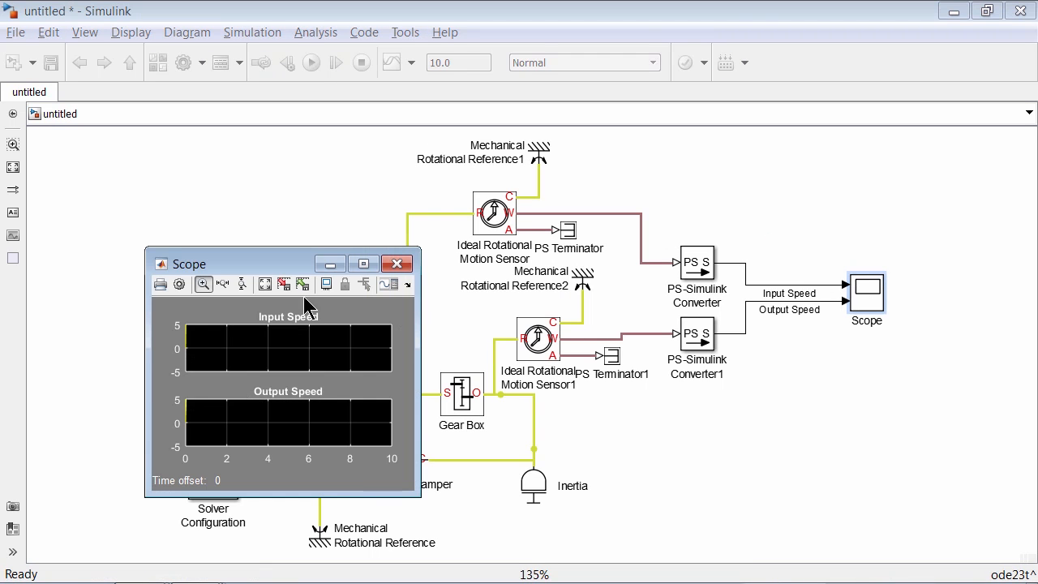
{"action": "left_click", "coordinate": [266, 285]}
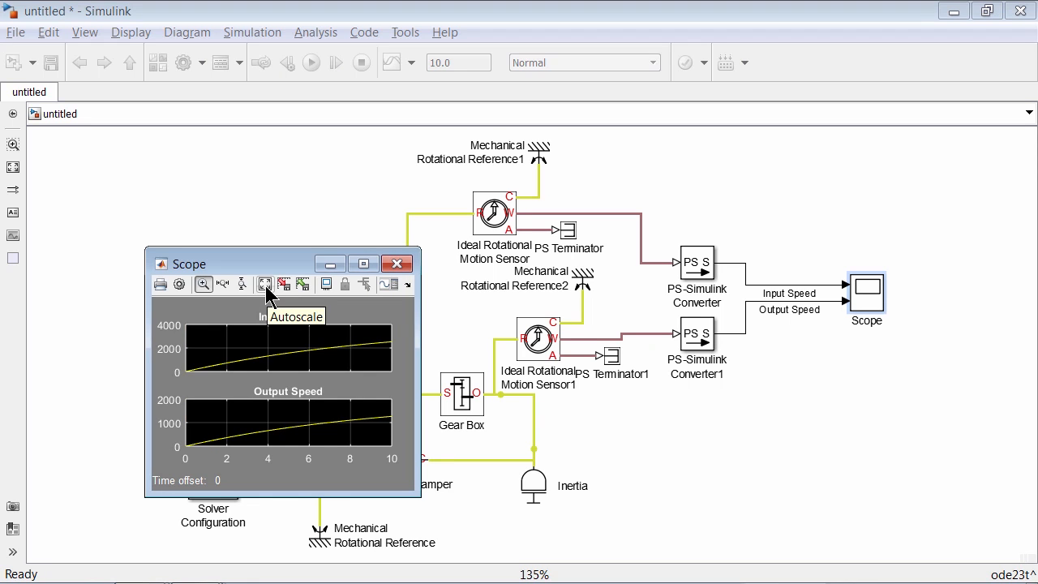
{"action": "left_click", "coordinate": [363, 264]}
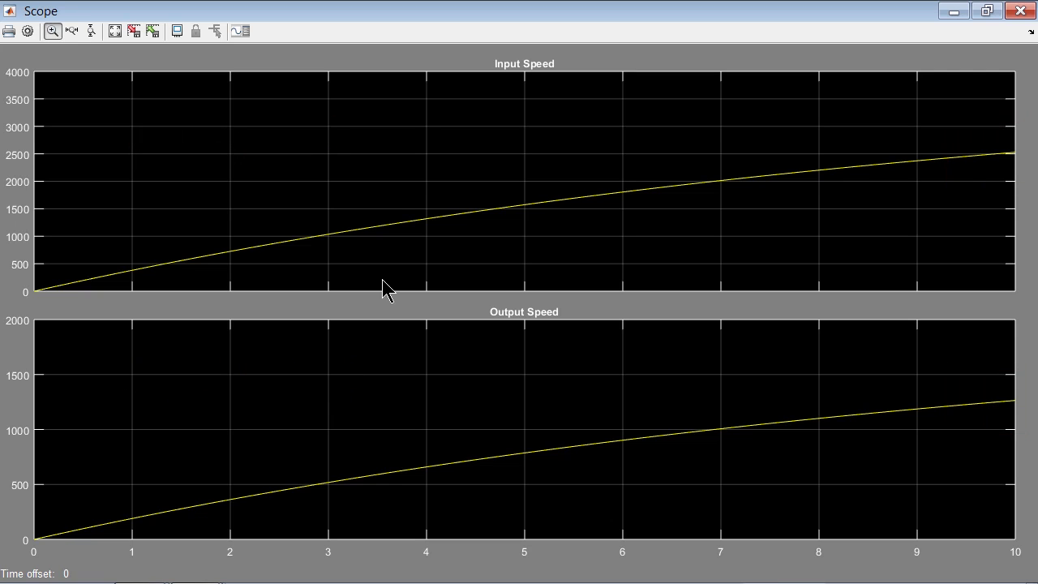
Switch to the PowerPoint slide show and advance to the "Using the Foundation Library" slide
{"action": "key", "text": "alt+Tab"}
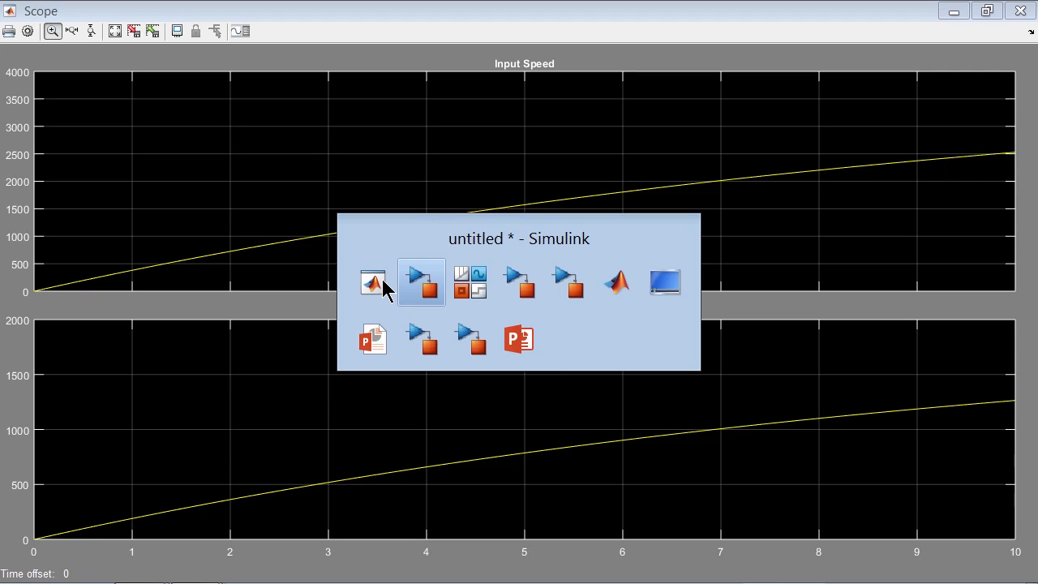
{"action": "key", "text": "alt+Tab"}
{"action": "key", "text": "alt+Tab"}
{"action": "key", "text": "alt+Tab"}
{"action": "key", "text": "alt+Tab"}
{"action": "key", "text": "alt+Tab"}
{"action": "key", "text": "alt+Tab"}
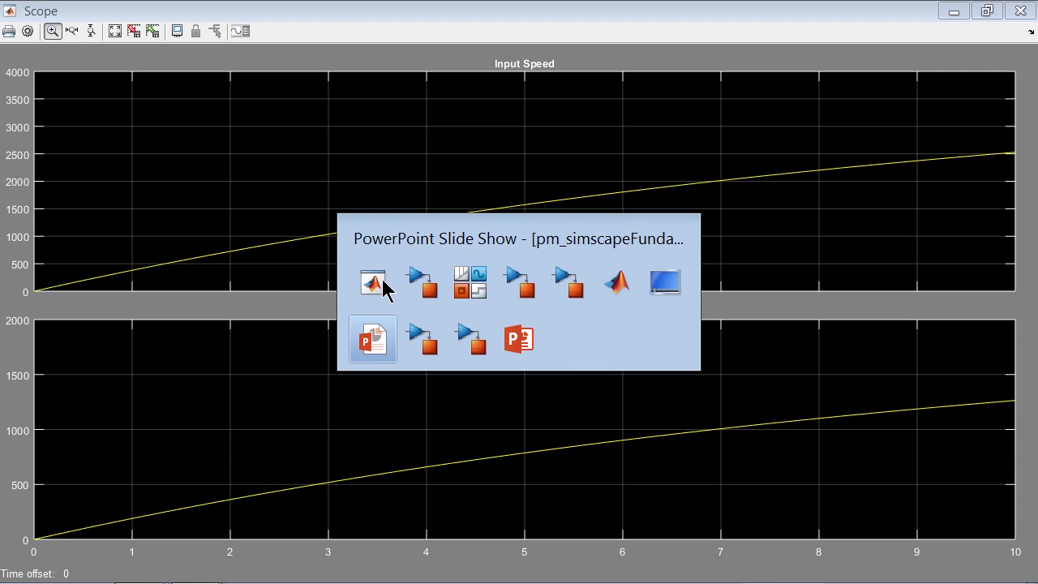
{"action": "key", "text": "Right"}
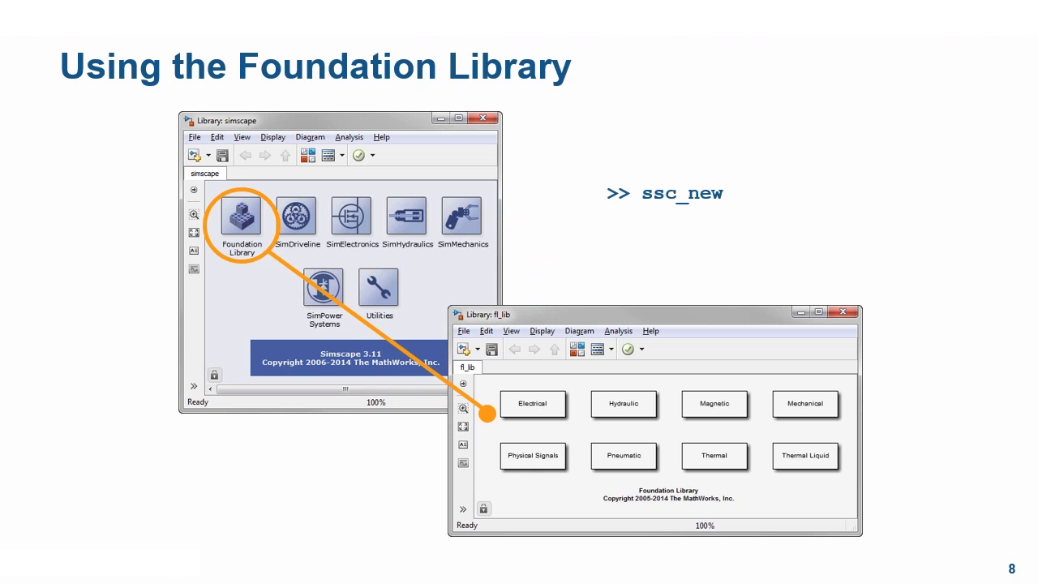
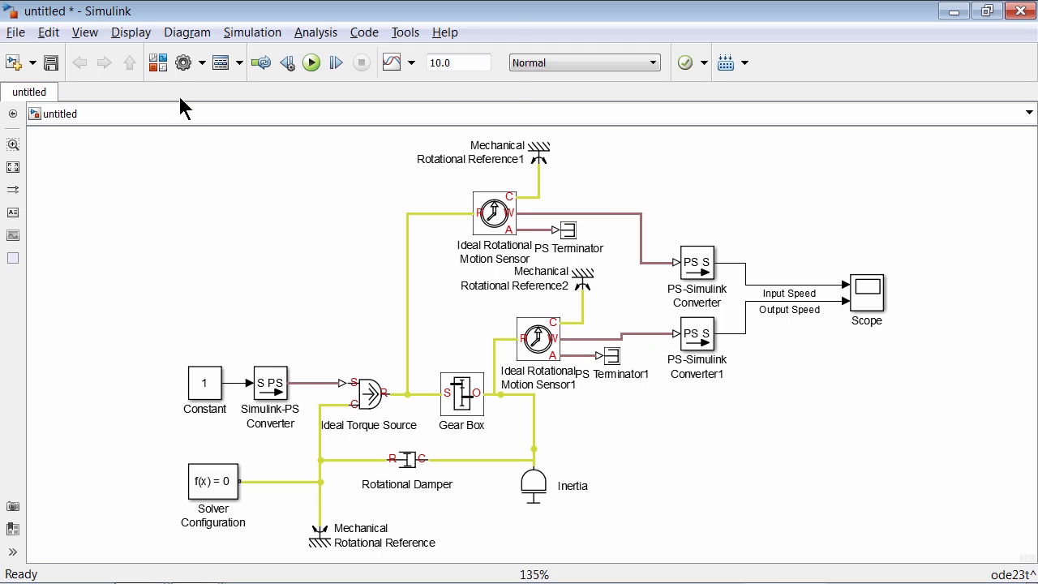
Open the Simulink Library Browser and look up the Rotational Electromechanical Converter among the Simscape Foundation Library's Electrical Elements
{"action": "left_click", "coordinate": [159, 63]}
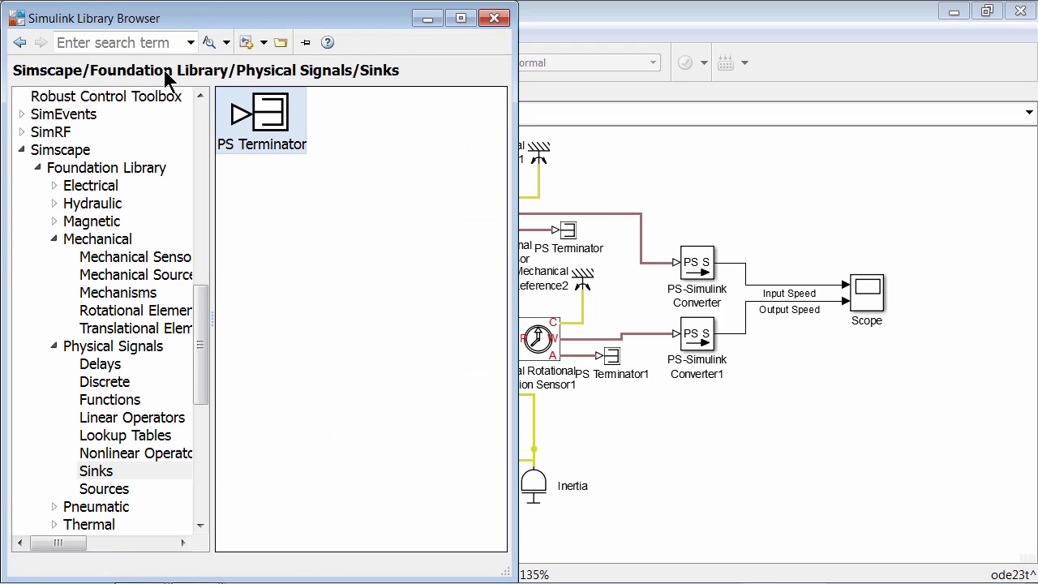
{"action": "left_click", "coordinate": [75, 150]}
{"action": "left_click", "coordinate": [54, 185]}
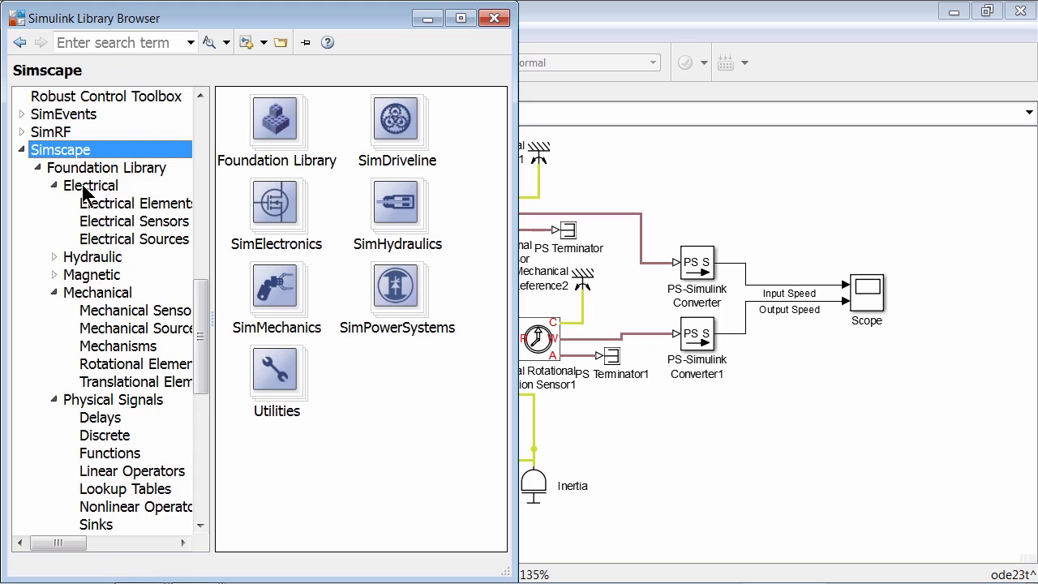
{"action": "left_click", "coordinate": [83, 187]}
{"action": "left_click", "coordinate": [114, 206]}
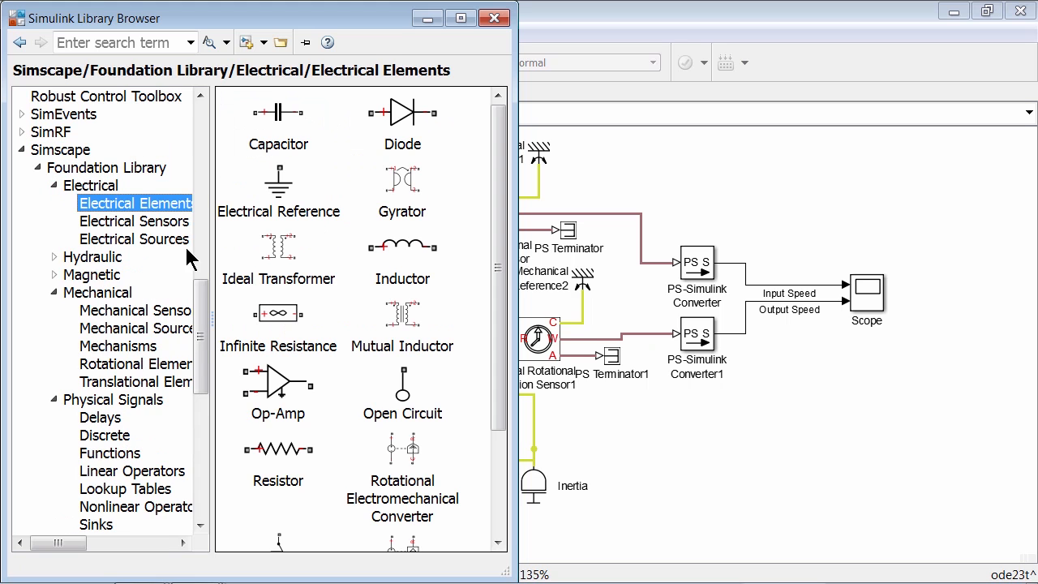
{"action": "left_click", "coordinate": [407, 460]}
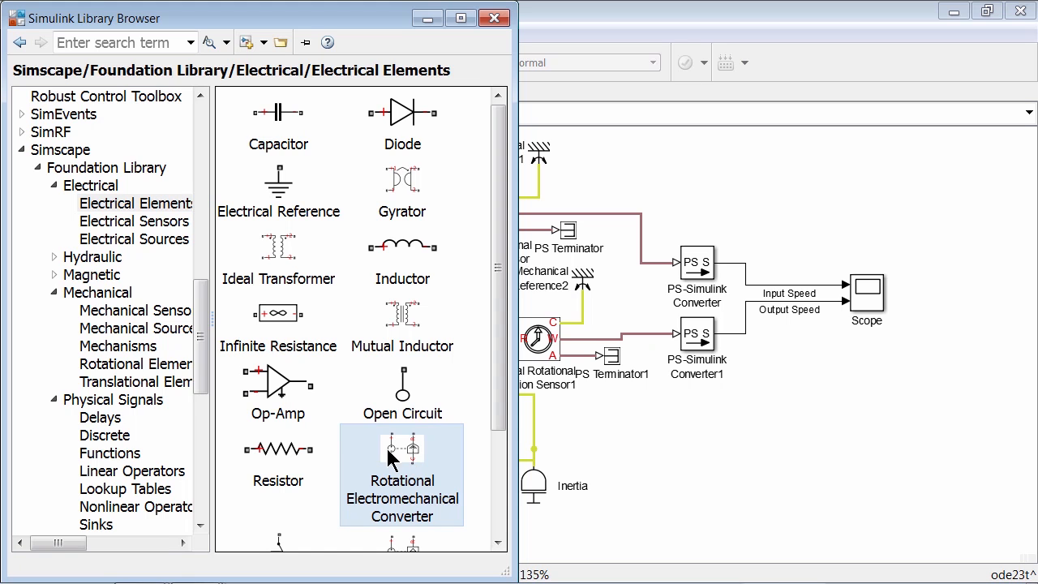
Add a DC Motor block from the SimElectronics Rotational Actuators library to the empty area below the PS-Simulink converters
{"action": "left_click", "coordinate": [50, 220]}
{"action": "scroll", "coordinate": [50, 220], "scroll_direction": "down", "scroll_amount": 1}
{"action": "scroll", "coordinate": [50, 227], "scroll_direction": "down", "scroll_amount": 4}
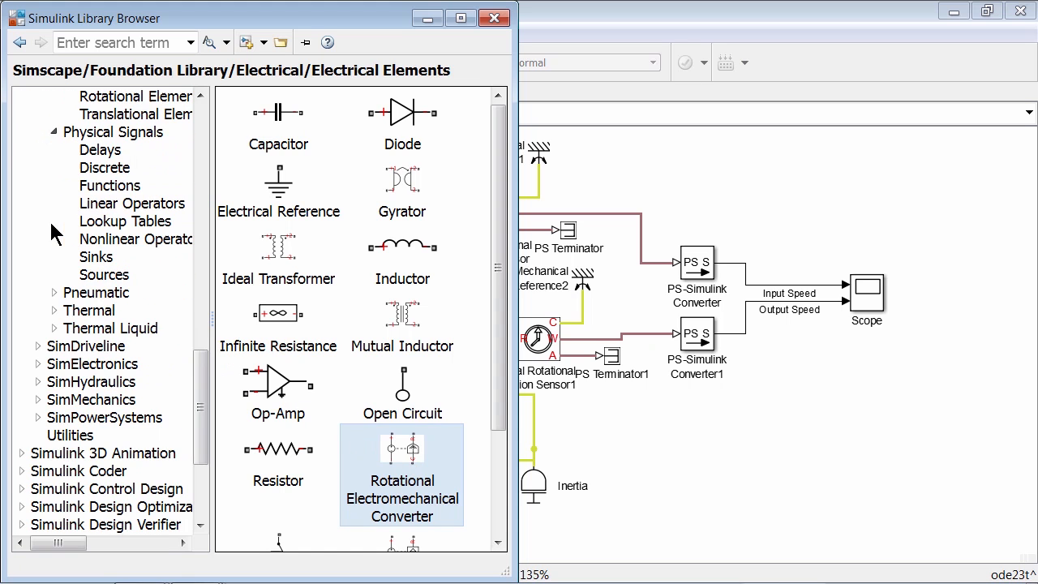
{"action": "left_click", "coordinate": [39, 364]}
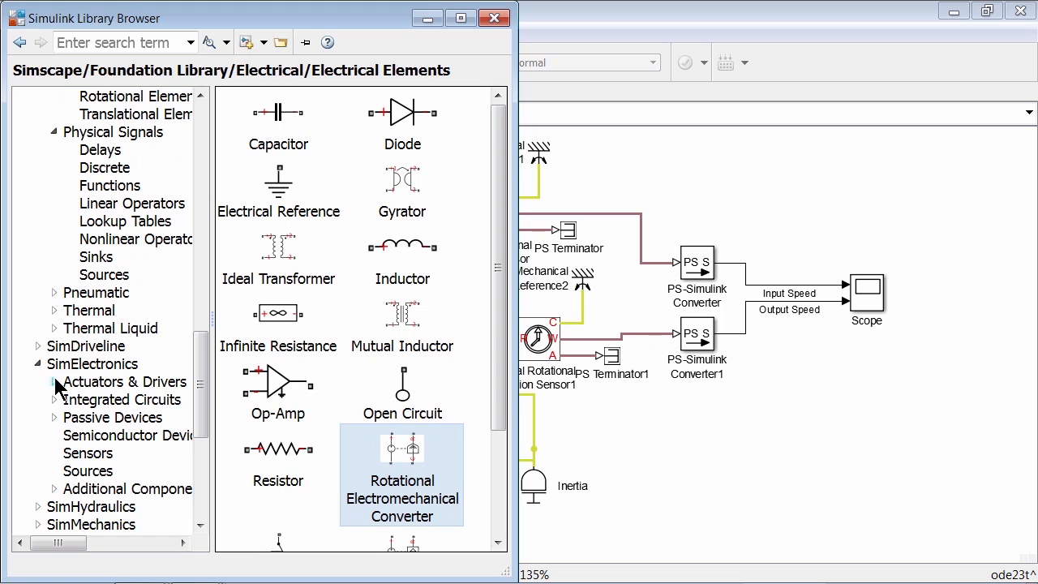
{"action": "left_click", "coordinate": [55, 382]}
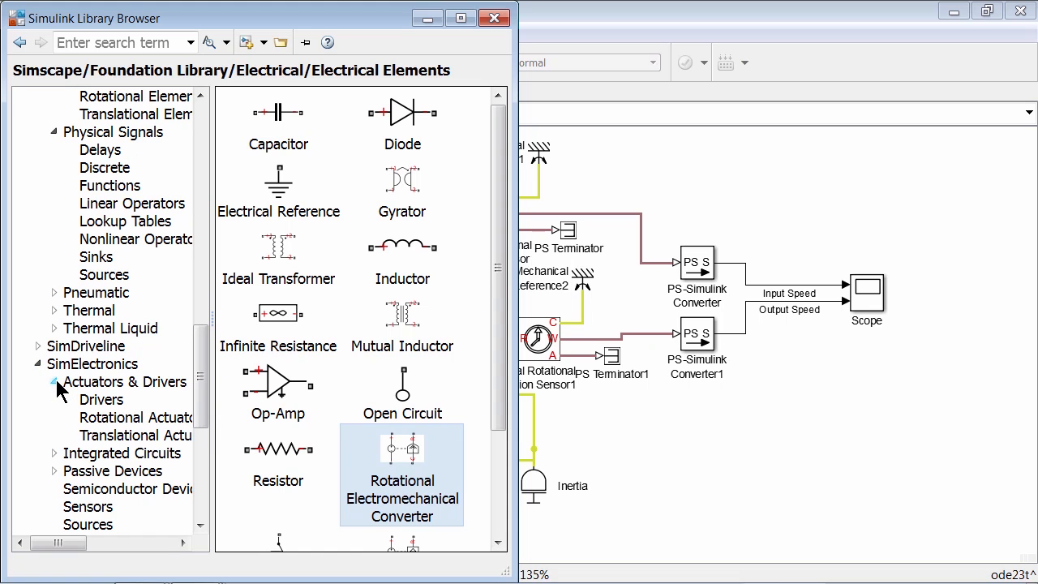
{"action": "left_click", "coordinate": [101, 417]}
{"action": "left_click", "coordinate": [283, 139]}
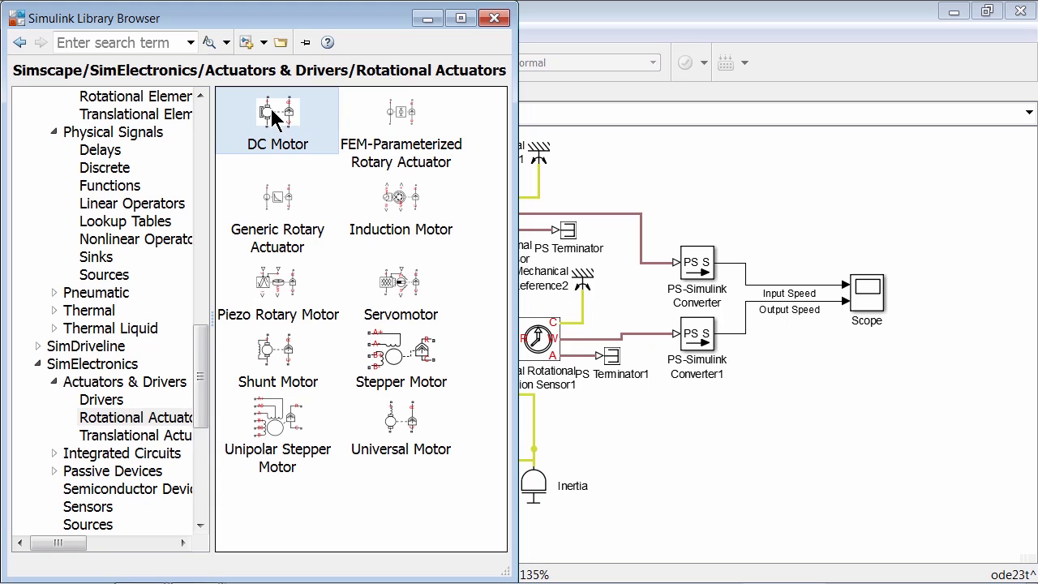
{"action": "left_click_drag", "start_coordinate": [269, 106], "coordinate": [772, 456]}
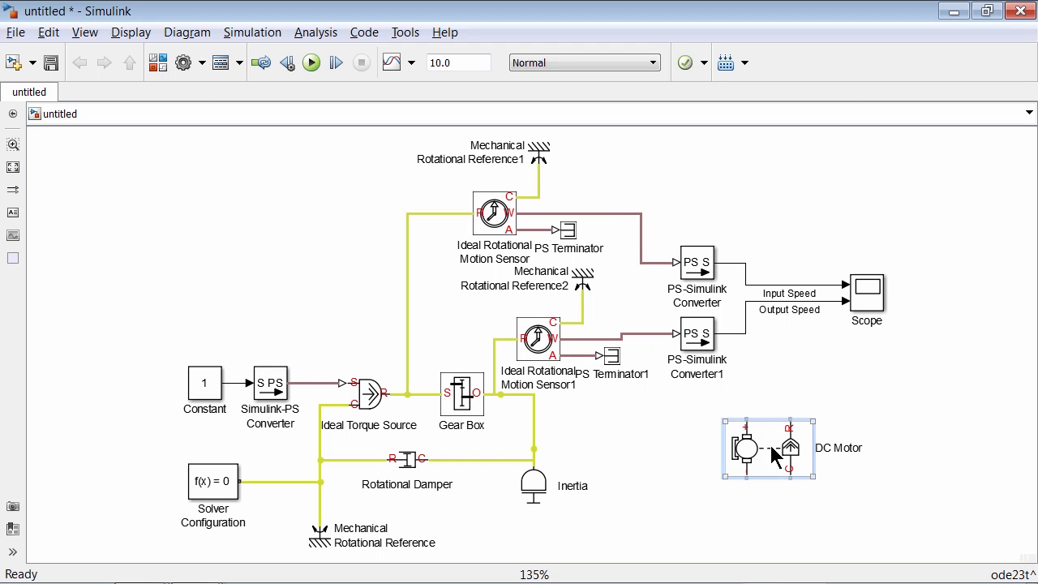
In the DC Motor's parameters, keep the parameterization by equivalent circuit parameters and set the armature resistance to 0.0093 Ohm
{"action": "double_click", "coordinate": [772, 455]}
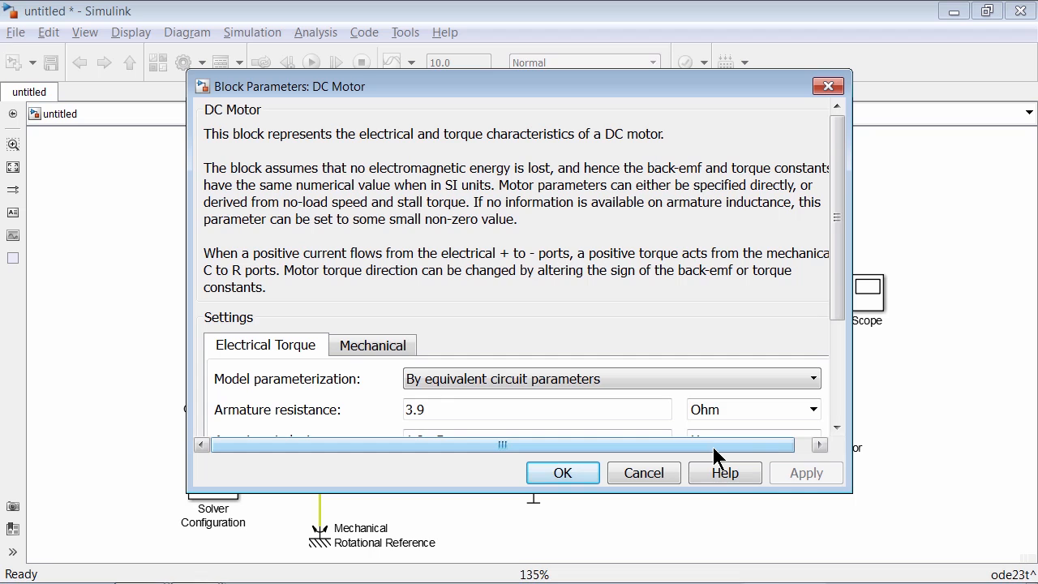
{"action": "left_click", "coordinate": [672, 378]}
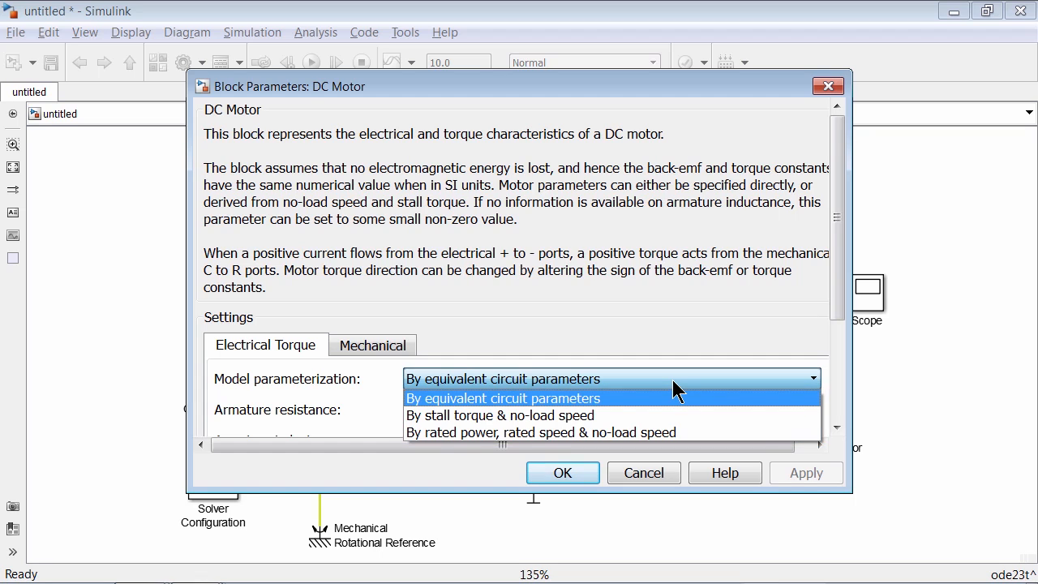
{"action": "left_click", "coordinate": [629, 397]}
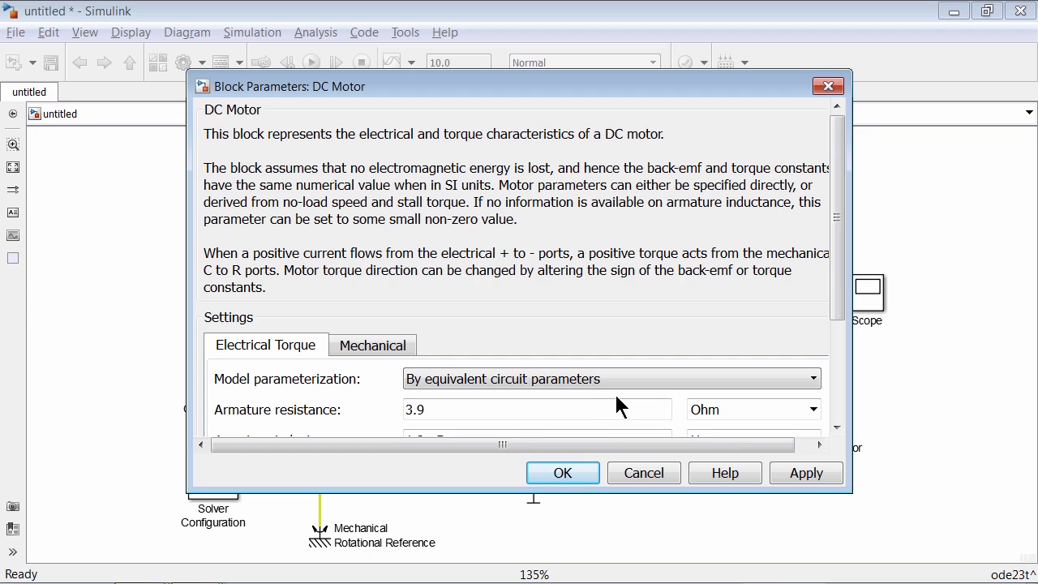
{"action": "left_click_drag", "start_coordinate": [844, 488], "coordinate": [884, 575]}
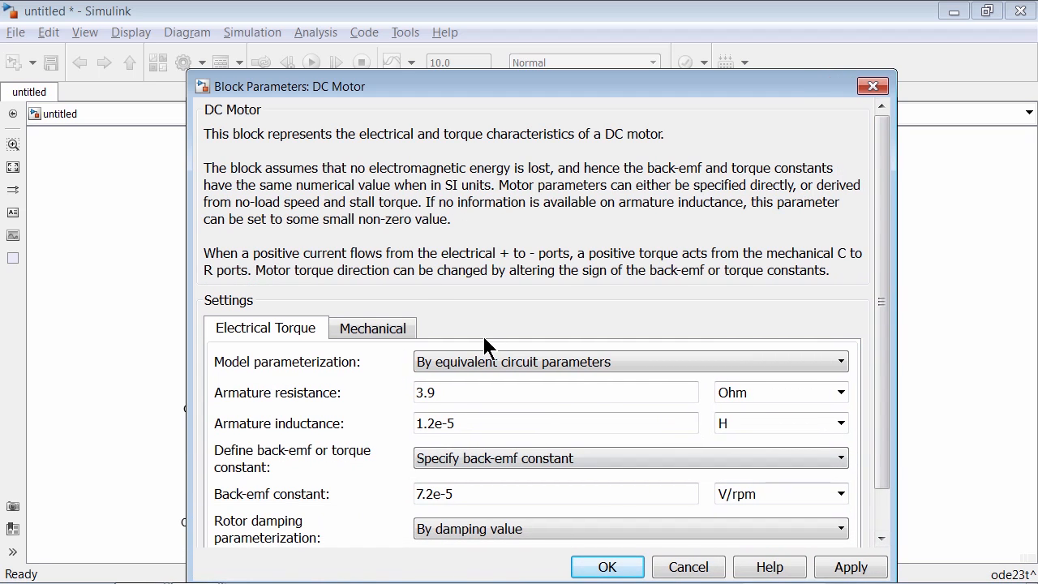
{"action": "double_click", "coordinate": [509, 397]}
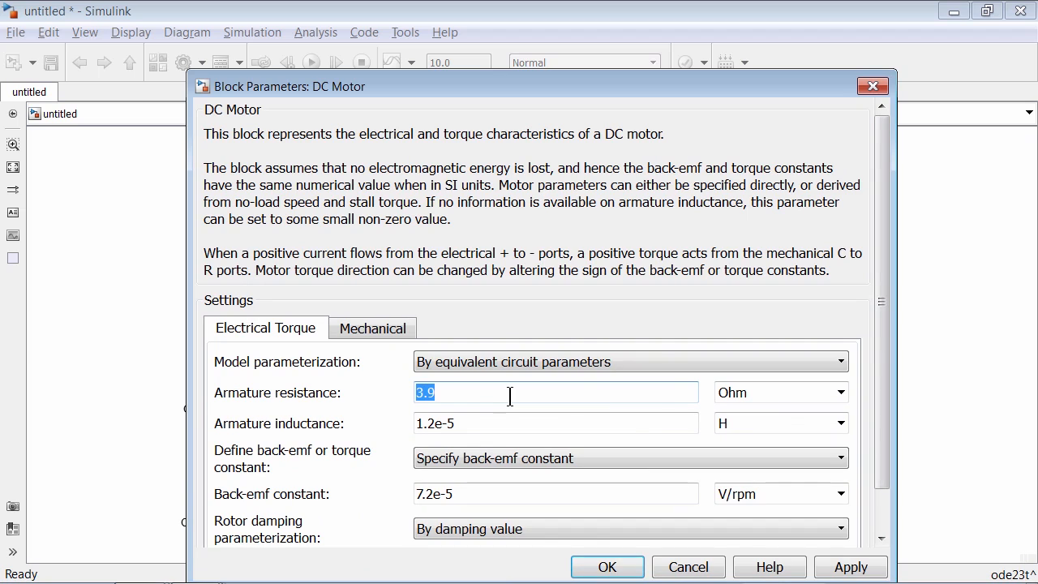
{"action": "type", "text": "0"}
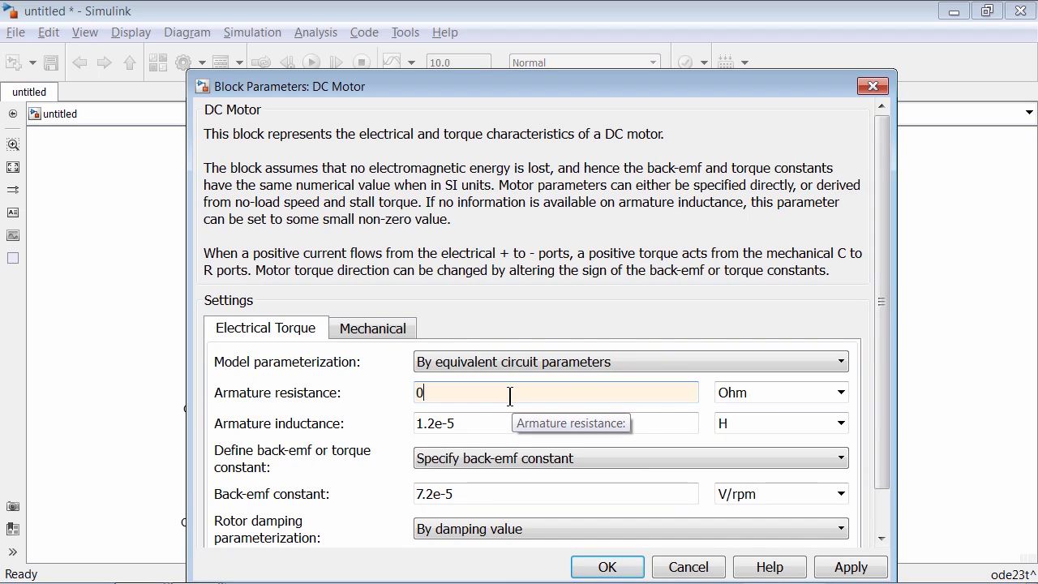
{"action": "type", "text": ".0093"}
{"action": "key", "text": "Tab"}
{"action": "key", "text": "Tab"}
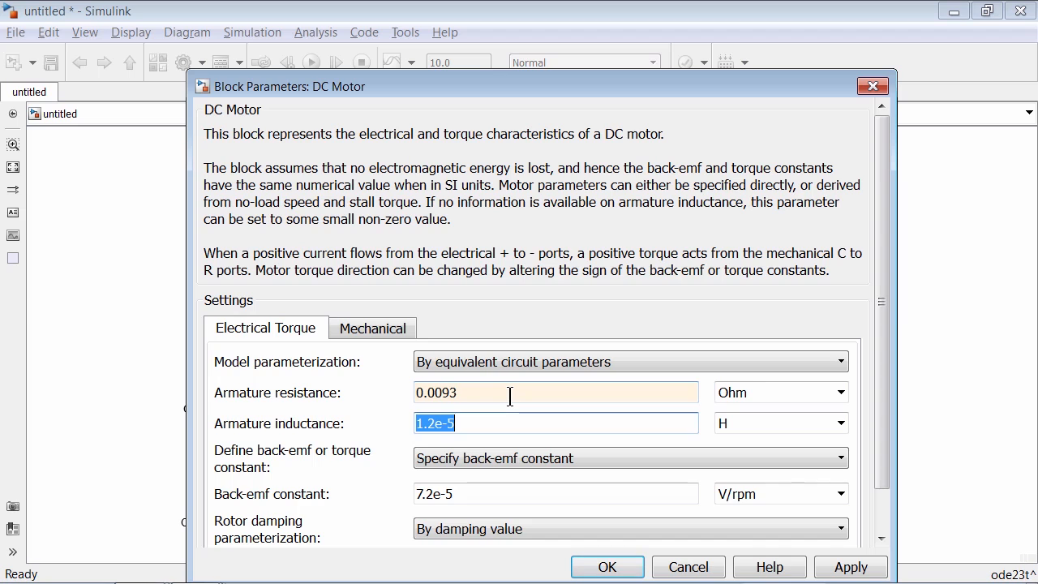
Set the DC Motor's armature inductance to 172 uH
{"action": "type", "text": "1"}
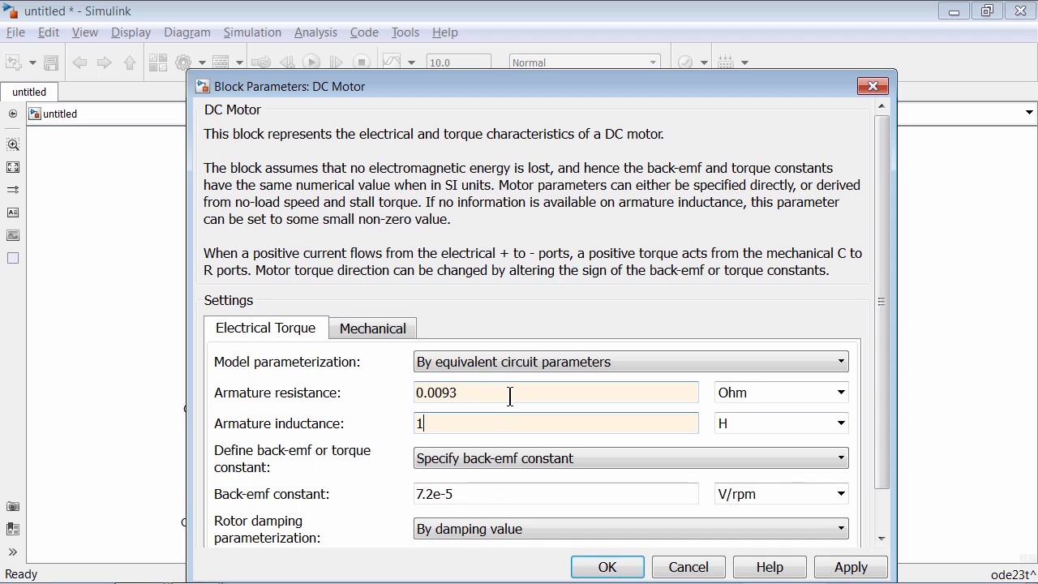
{"action": "type", "text": "72"}
{"action": "key", "text": "Tab"}
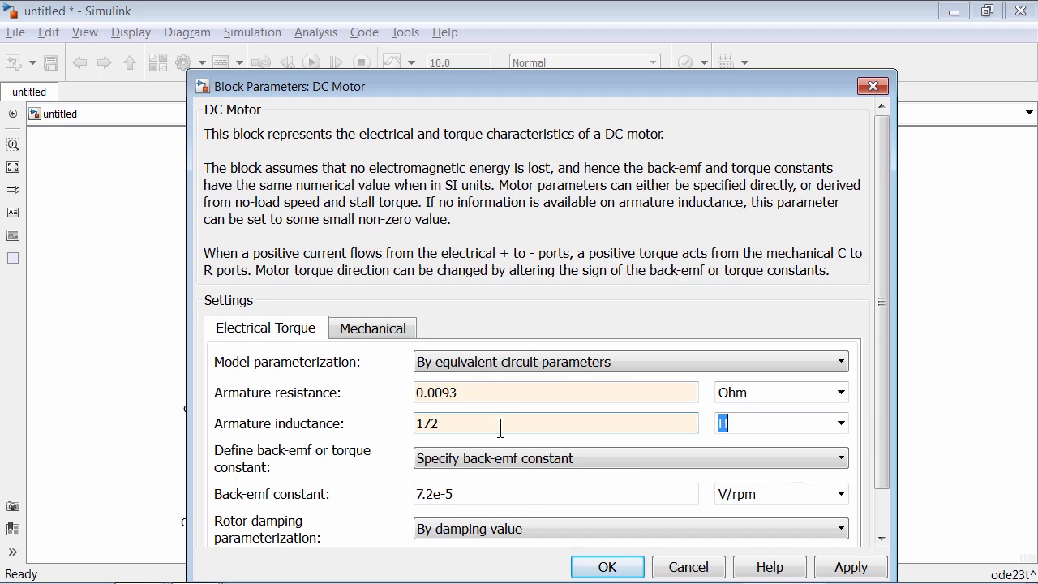
{"action": "type", "text": "uH"}
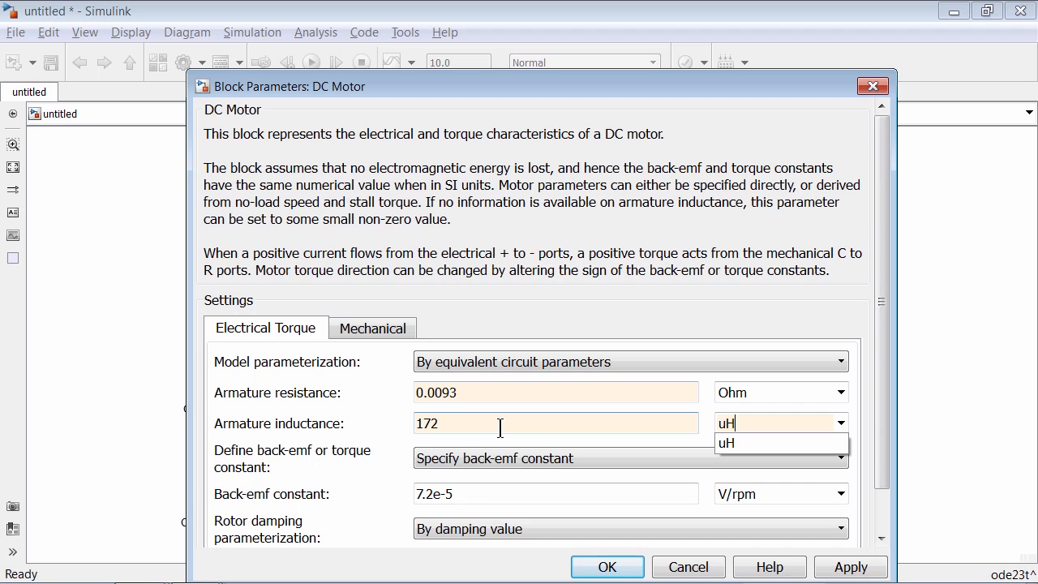
{"action": "key", "text": "Tab"}
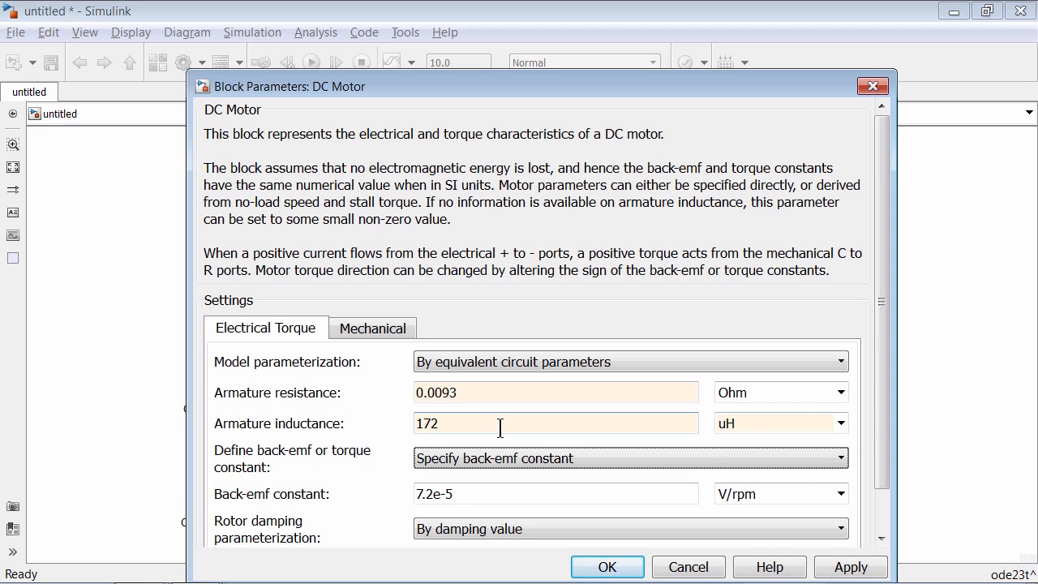
Set the DC Motor's back-emf constant to 0.19, review its mechanical settings and accept the block parameters
{"action": "key", "text": "Tab"}
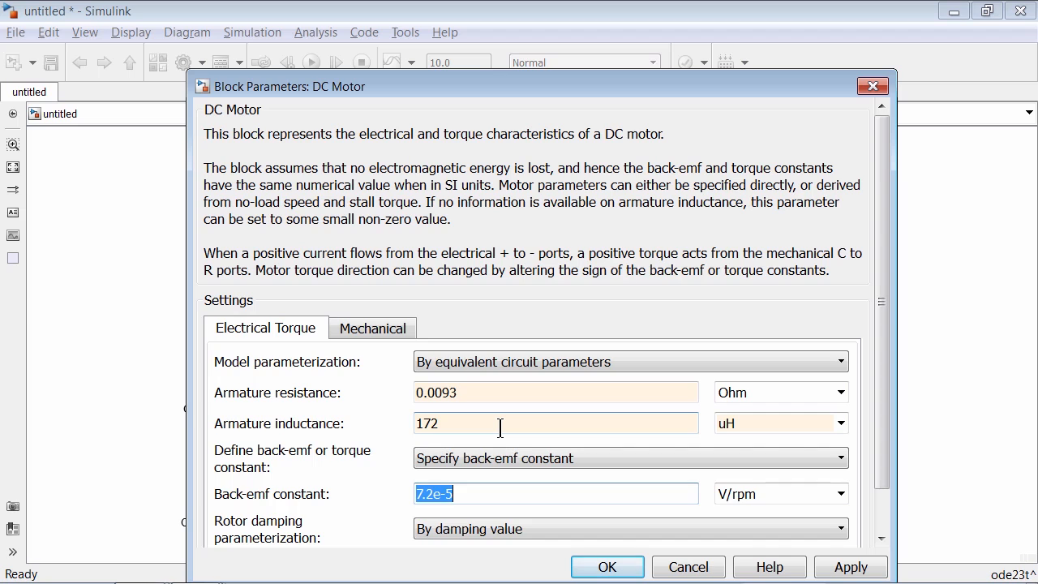
{"action": "type", "text": "0.19"}
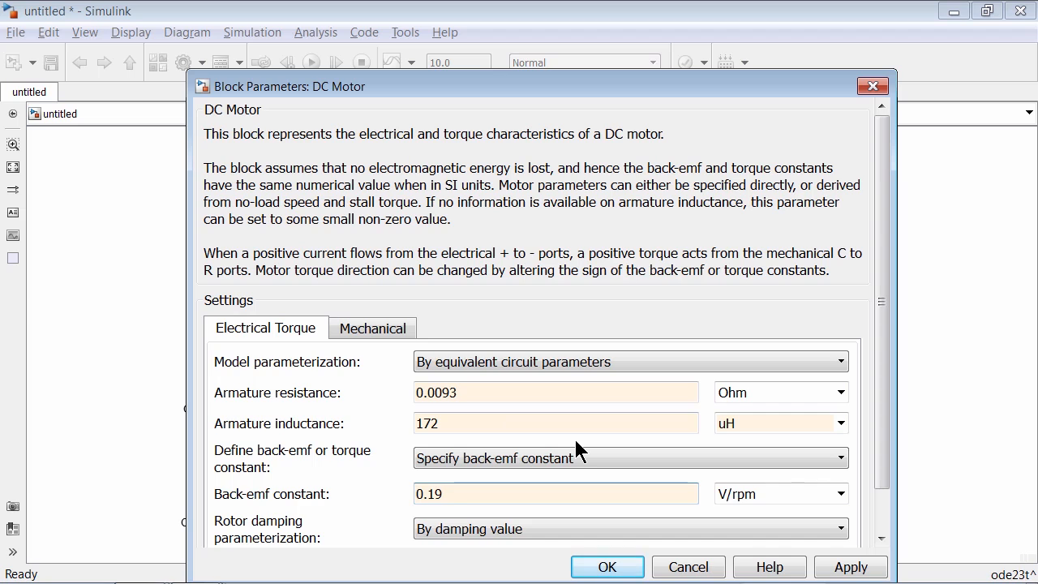
{"action": "key", "text": "Tab"}
{"action": "left_click", "coordinate": [350, 329]}
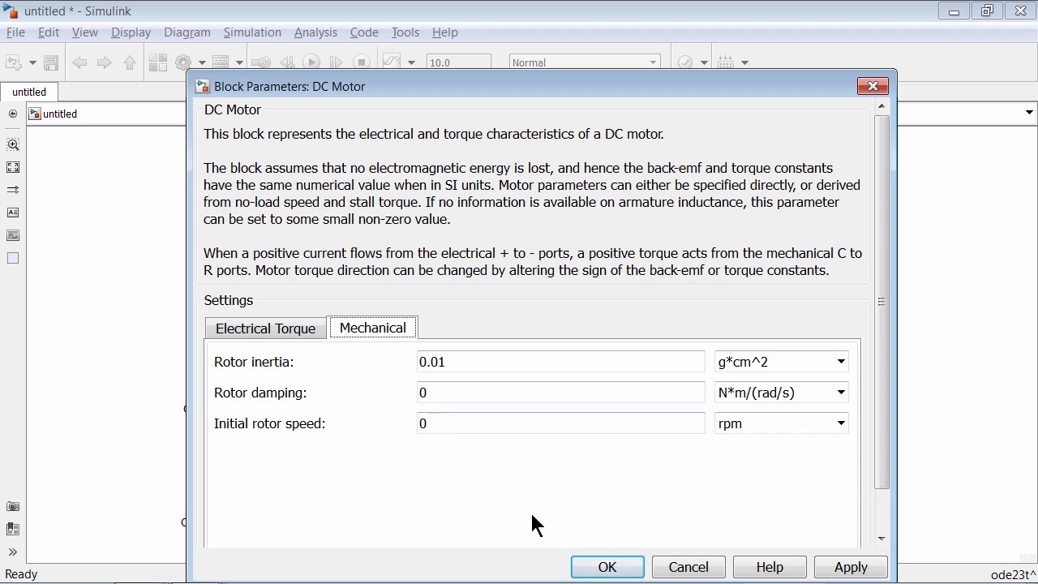
{"action": "left_click", "coordinate": [603, 525]}
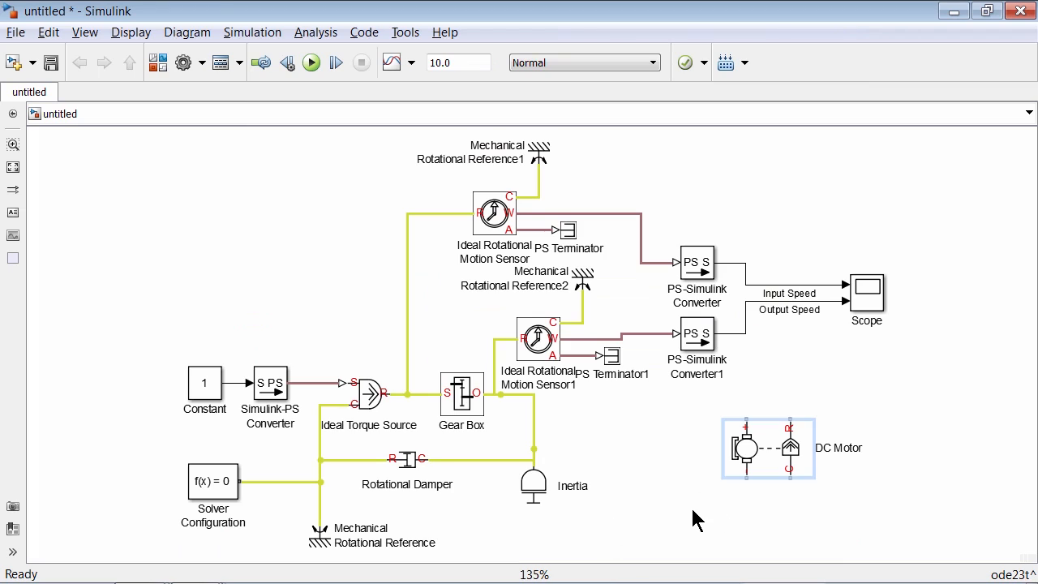
{"action": "left_click", "coordinate": [696, 519]}
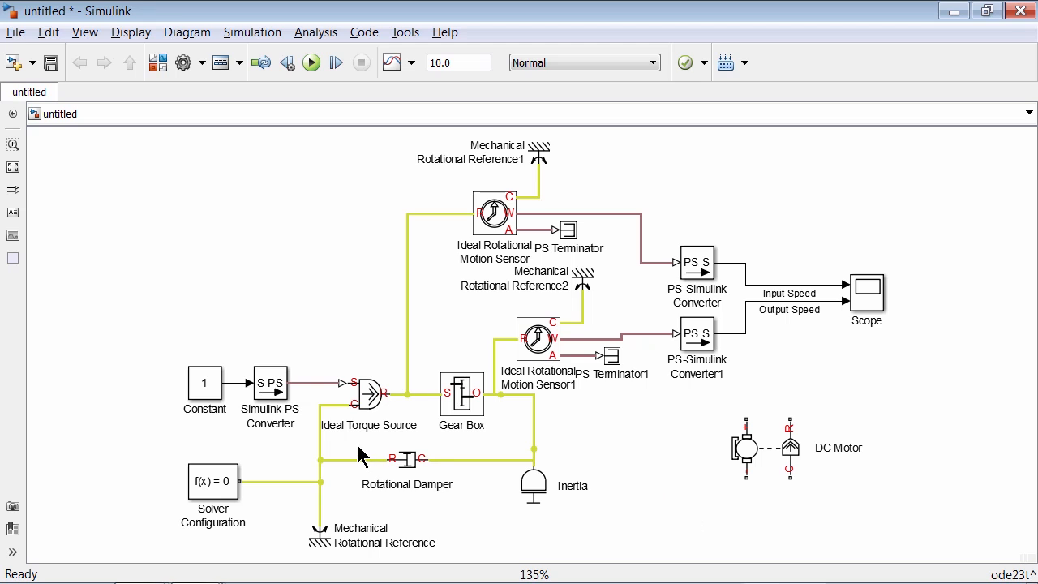
Group the Rotational Damper, Inertia and Gear Box blocks into a subsystem
{"action": "left_click_drag", "start_coordinate": [357, 444], "coordinate": [577, 502]}
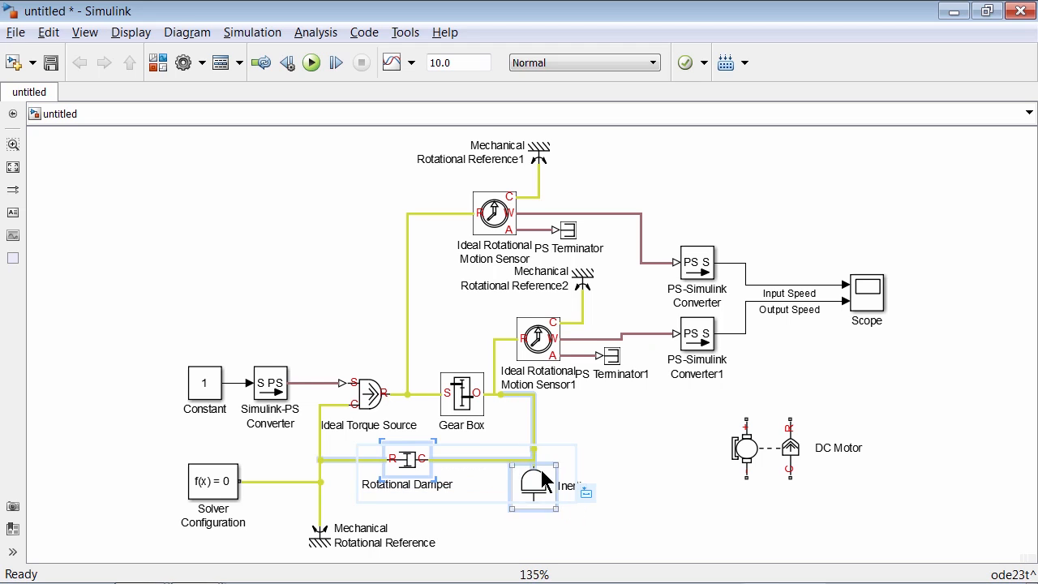
{"action": "left_click", "coordinate": [465, 405], "text": "shift"}
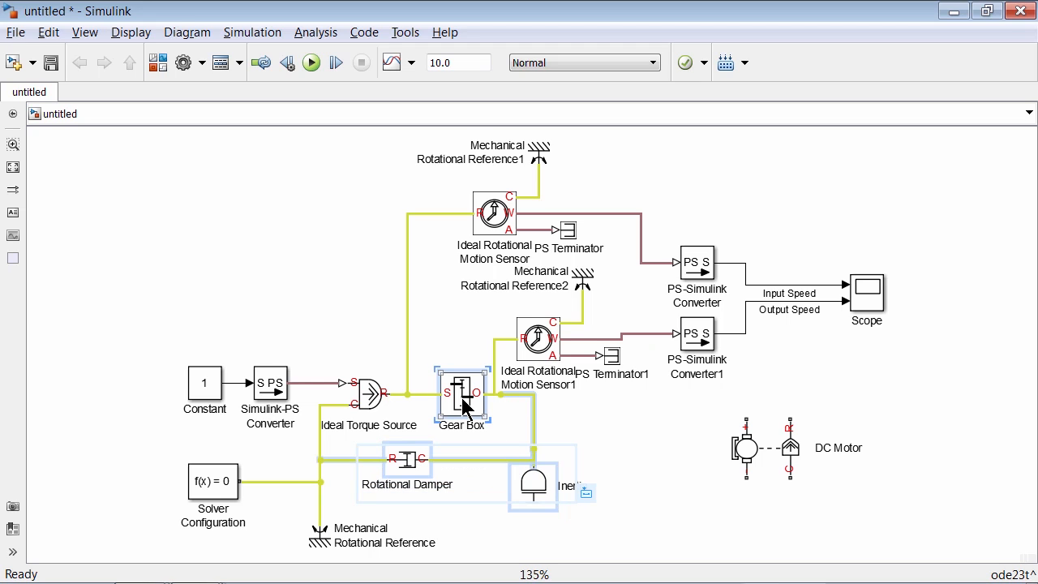
{"action": "right_click", "coordinate": [466, 405]}
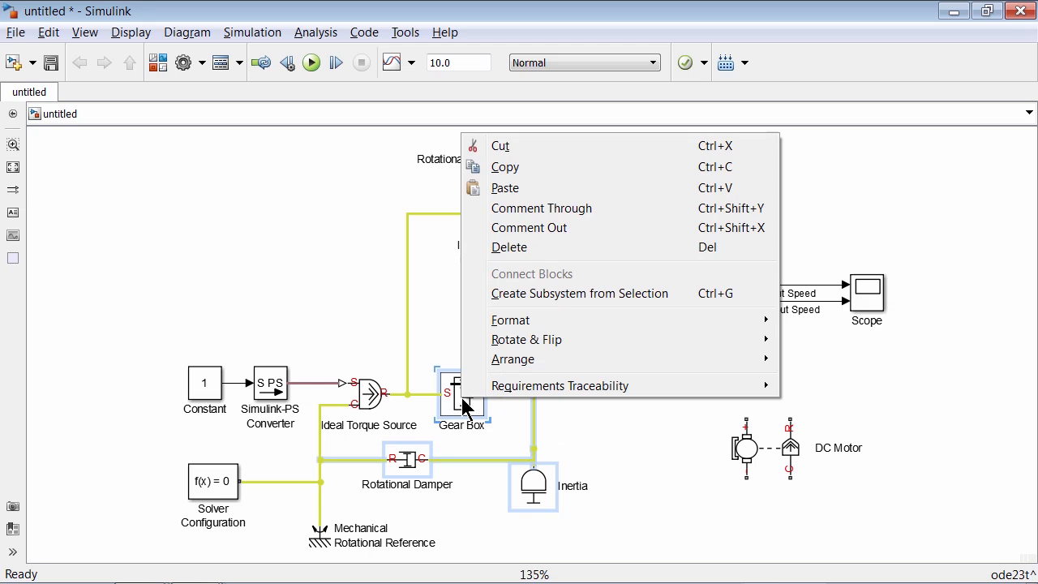
{"action": "left_click", "coordinate": [523, 299]}
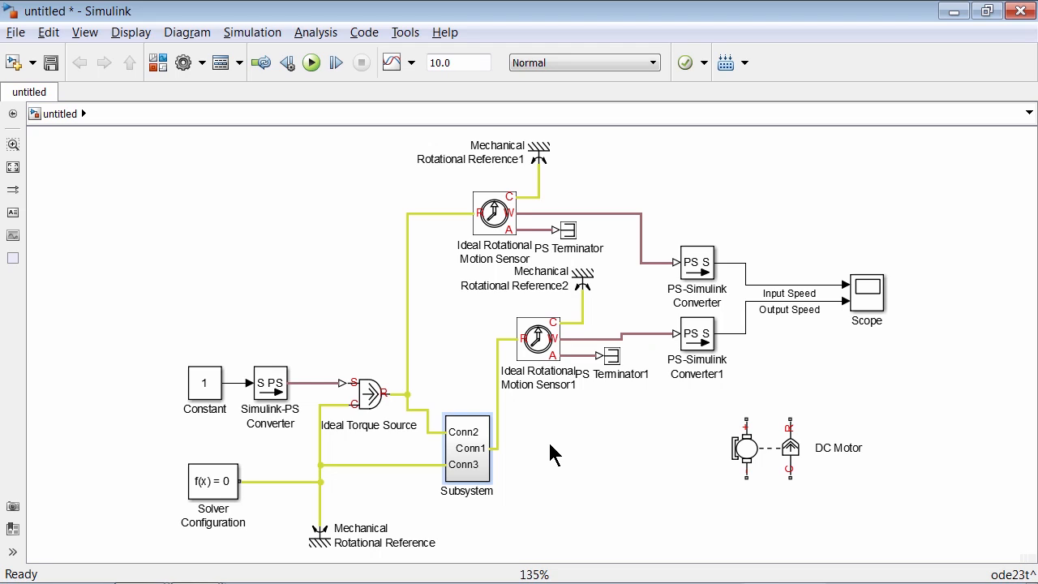
Open the new subsystem and move the Conn2 port directly above the Conn3 port
{"action": "left_click", "coordinate": [480, 446]}
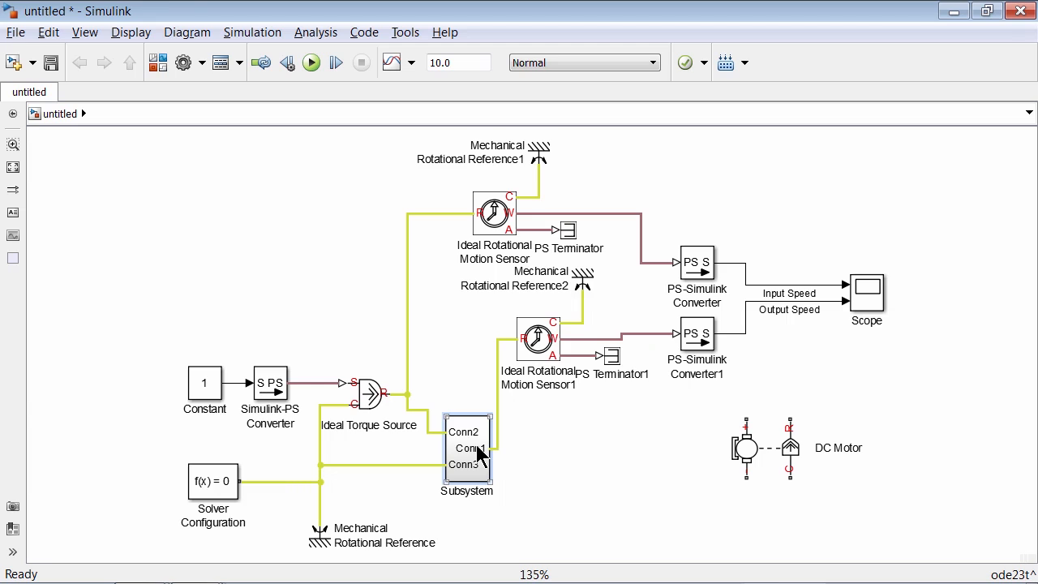
{"action": "double_click", "coordinate": [480, 452]}
{"action": "key", "text": "space"}
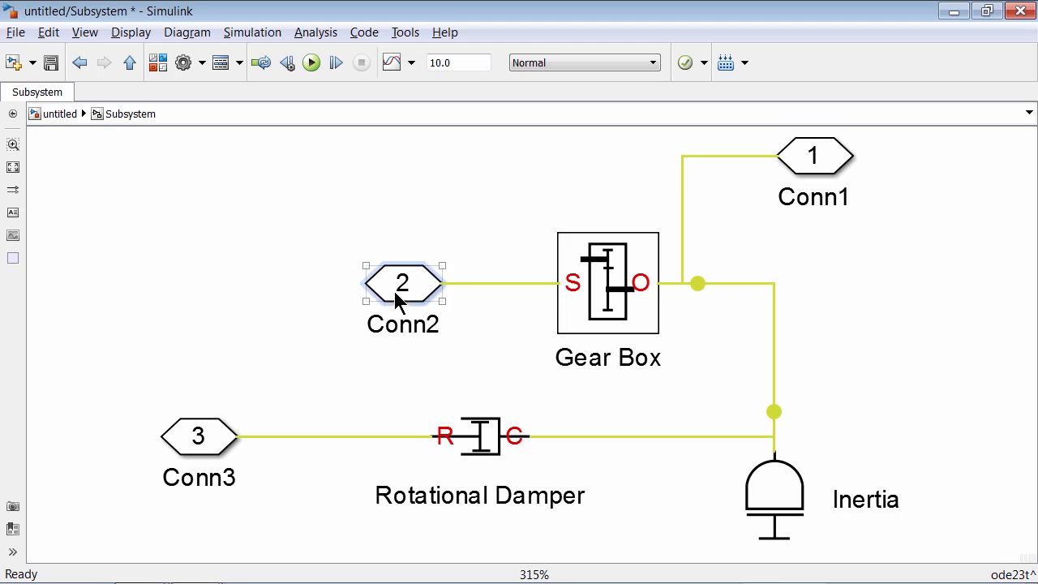
{"action": "left_click_drag", "start_coordinate": [398, 296], "coordinate": [197, 287]}
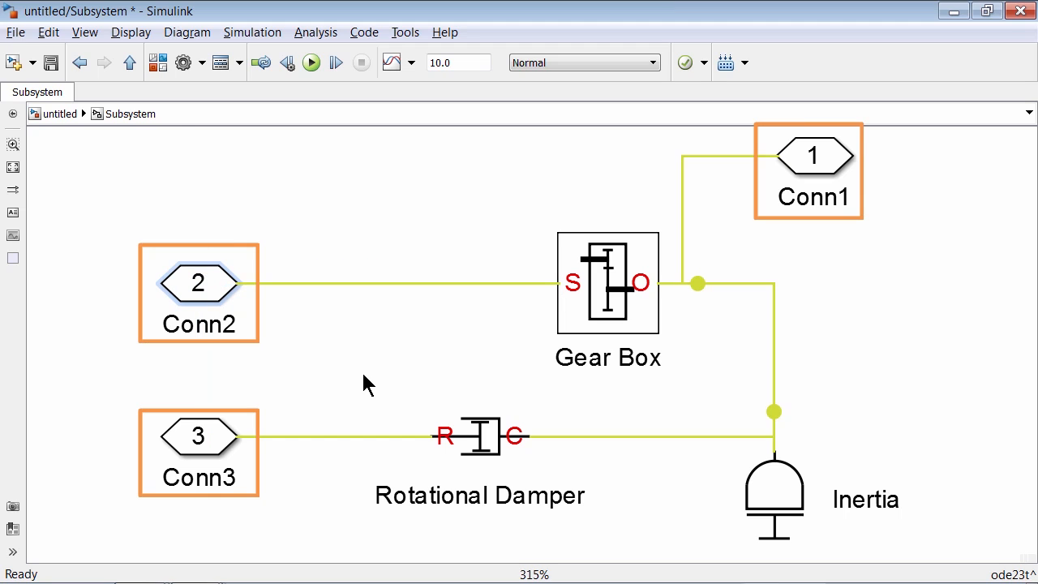
{"action": "double_click", "coordinate": [355, 379]}
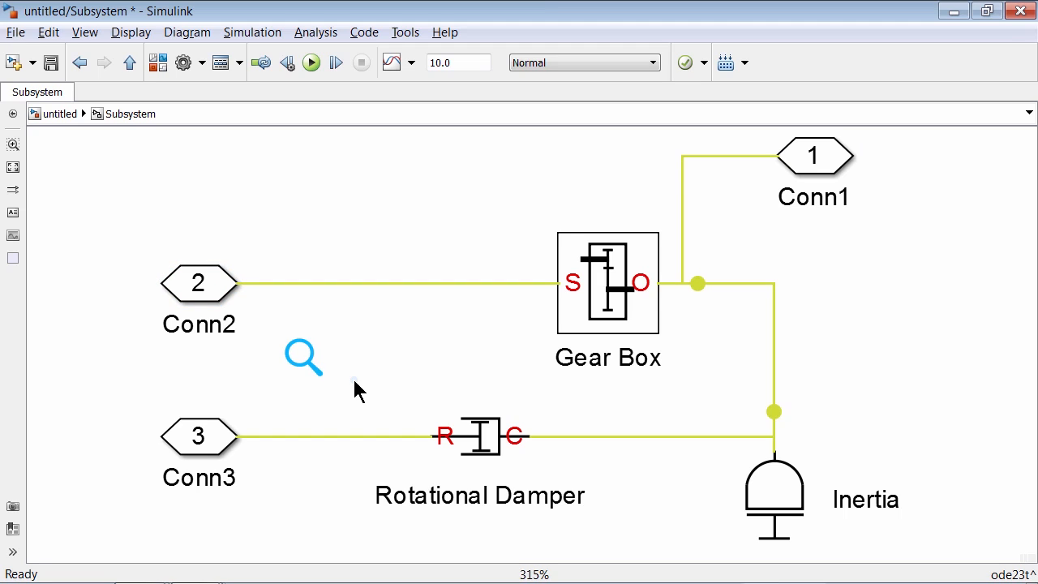
Rename the Conn2 port as A and the Conn1 port as B inside the subsystem
{"action": "left_click", "coordinate": [216, 330]}
{"action": "double_click", "coordinate": [214, 330]}
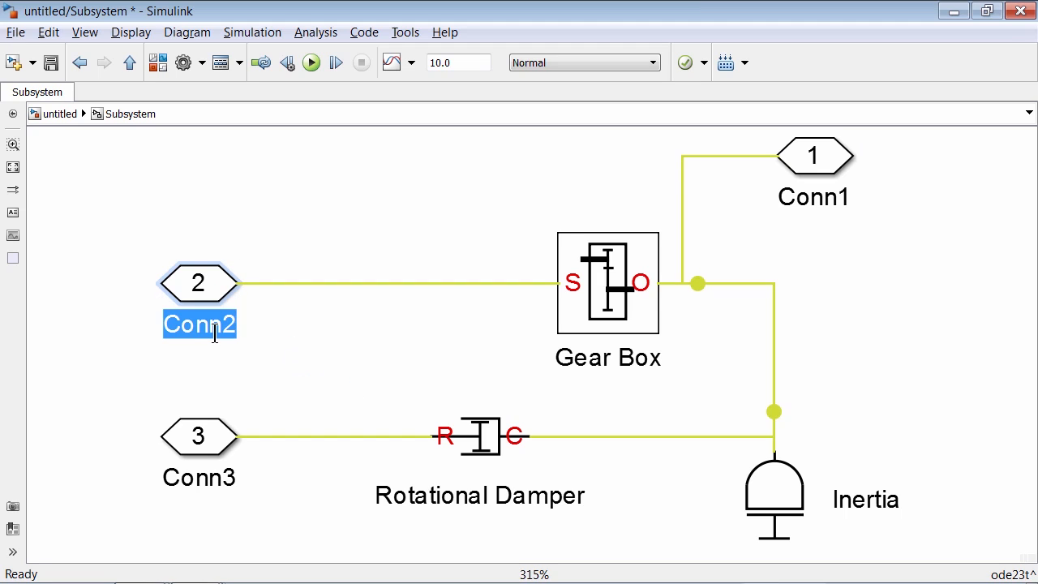
{"action": "type", "text": "A"}
{"action": "left_click", "coordinate": [815, 253]}
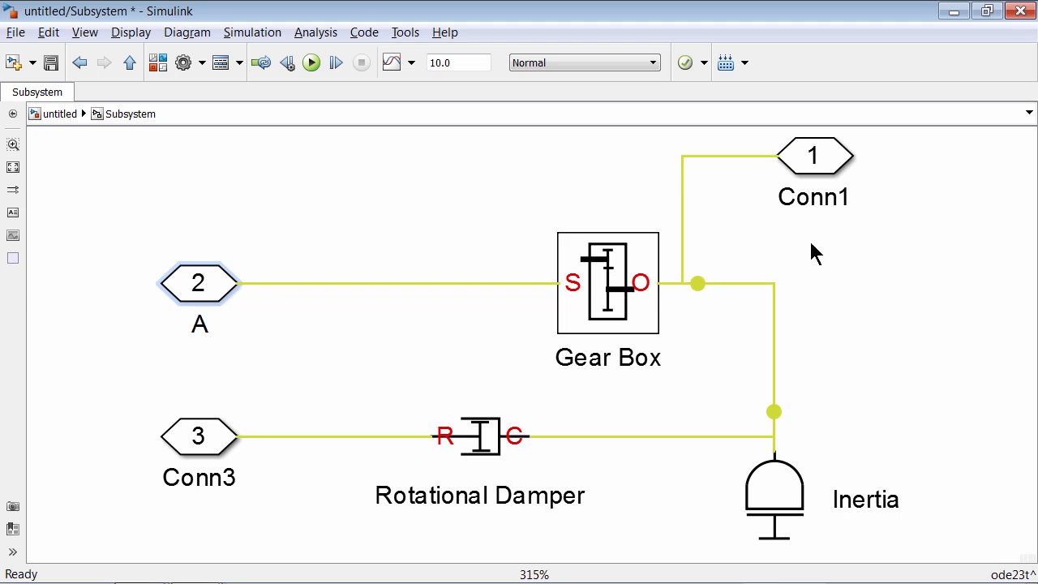
{"action": "double_click", "coordinate": [813, 197]}
{"action": "type", "text": "B"}
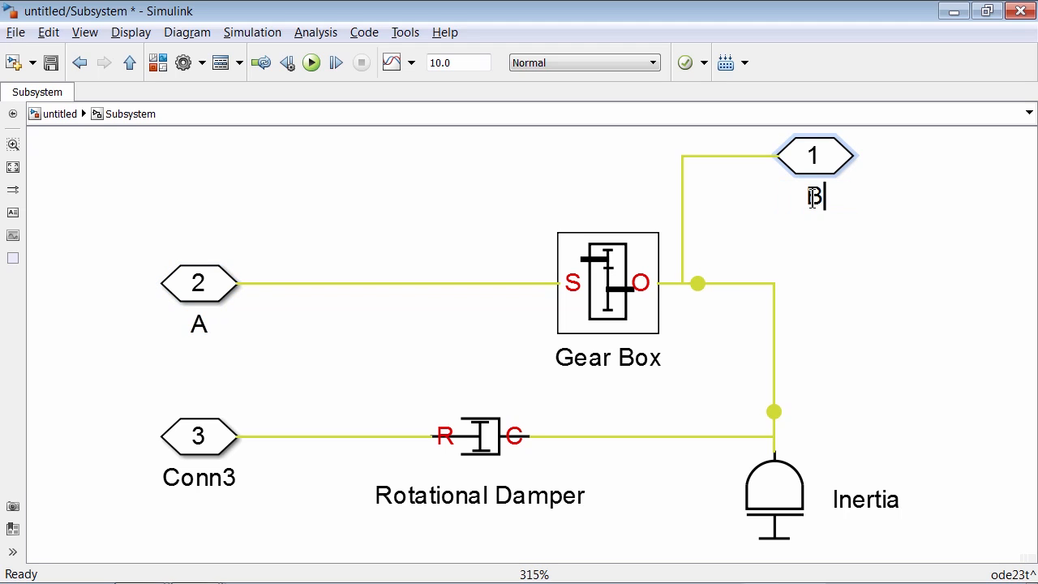
{"action": "left_click", "coordinate": [894, 258]}
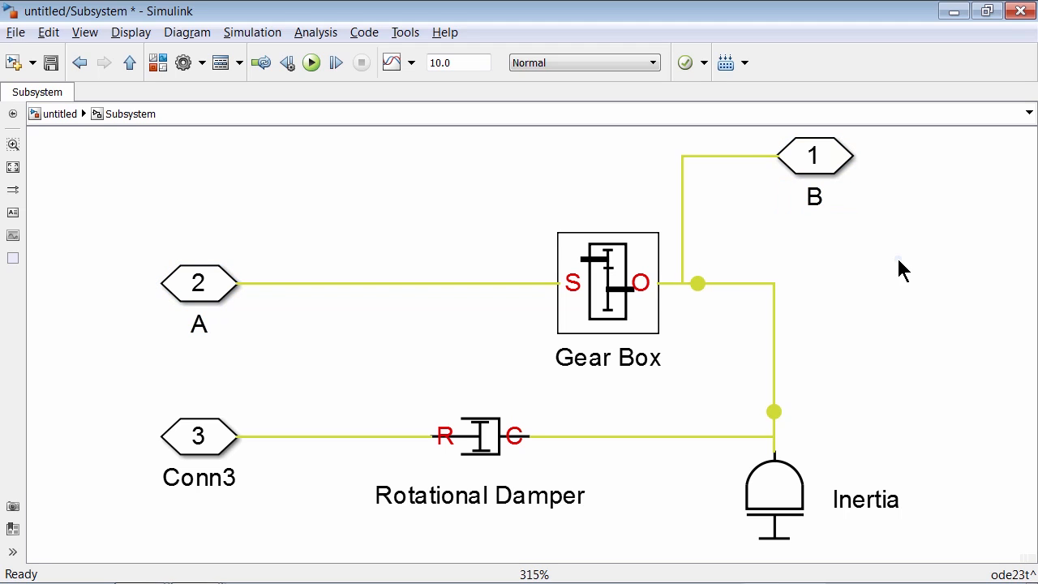
Rename the Conn3 port connected to the Rotational Damper as Ref
{"action": "double_click", "coordinate": [229, 477]}
{"action": "type", "text": "R"}
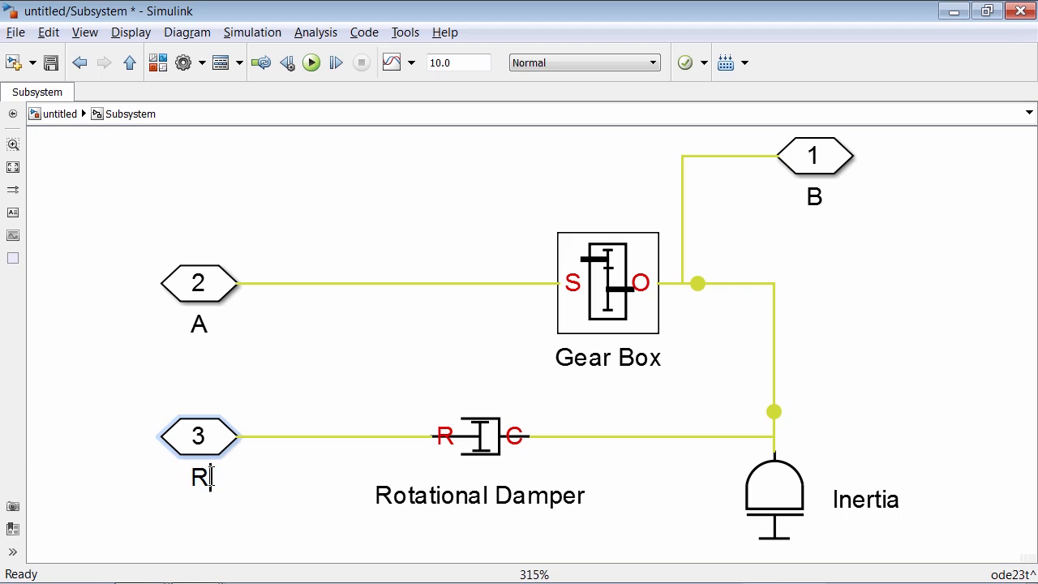
{"action": "type", "text": "ef"}
{"action": "left_click", "coordinate": [294, 397]}
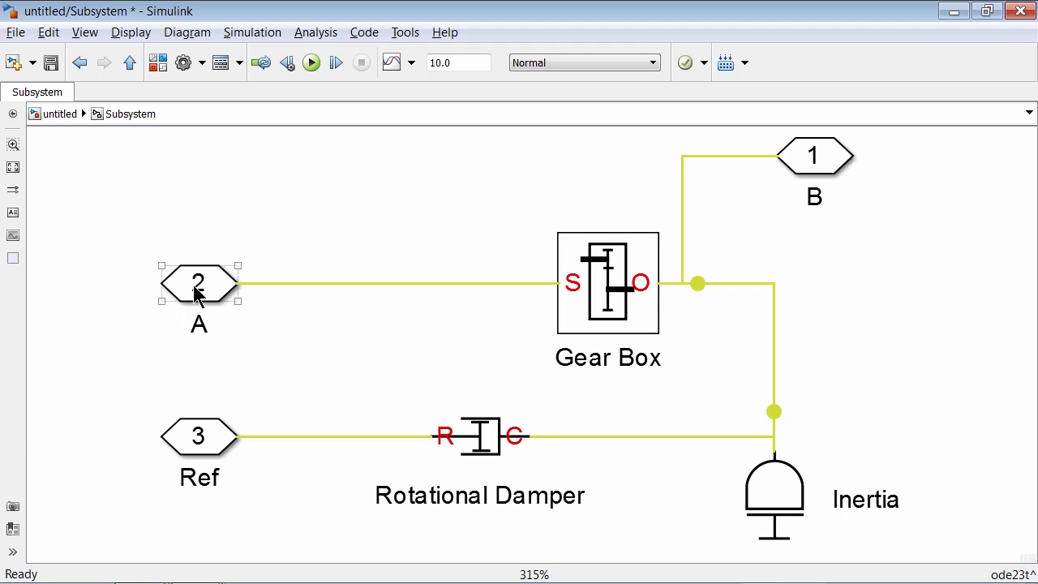
Review the port number and parent-subsystem location settings of ports A, Ref and B
{"action": "left_click", "coordinate": [209, 431]}
{"action": "left_click", "coordinate": [194, 360]}
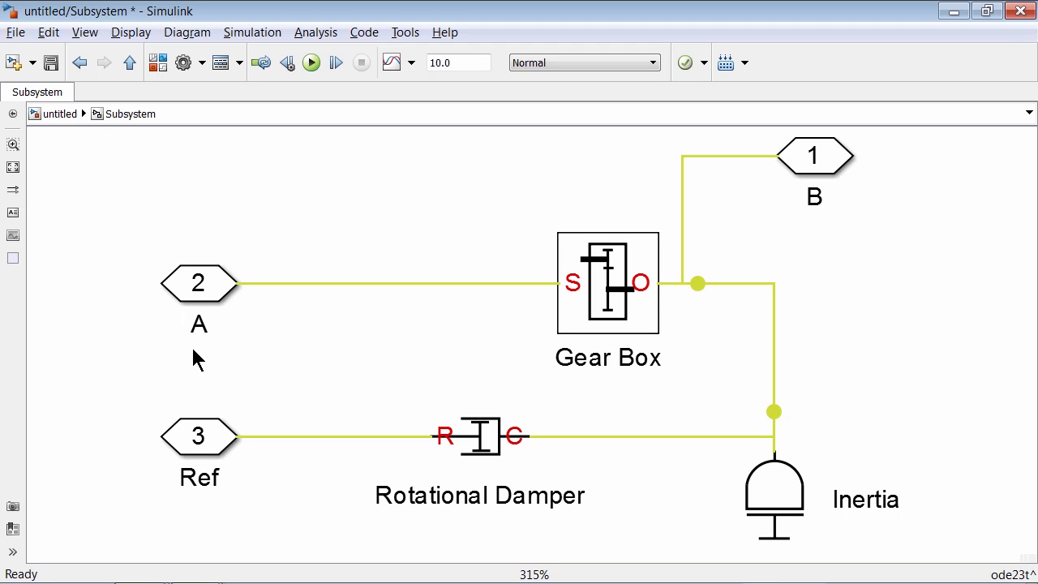
{"action": "double_click", "coordinate": [193, 286]}
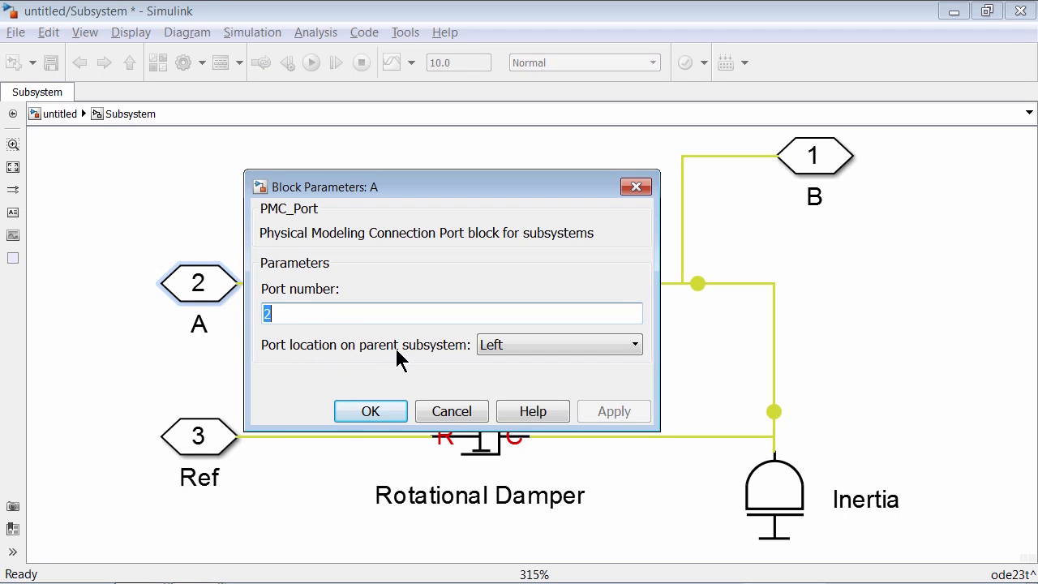
{"action": "left_click", "coordinate": [362, 407]}
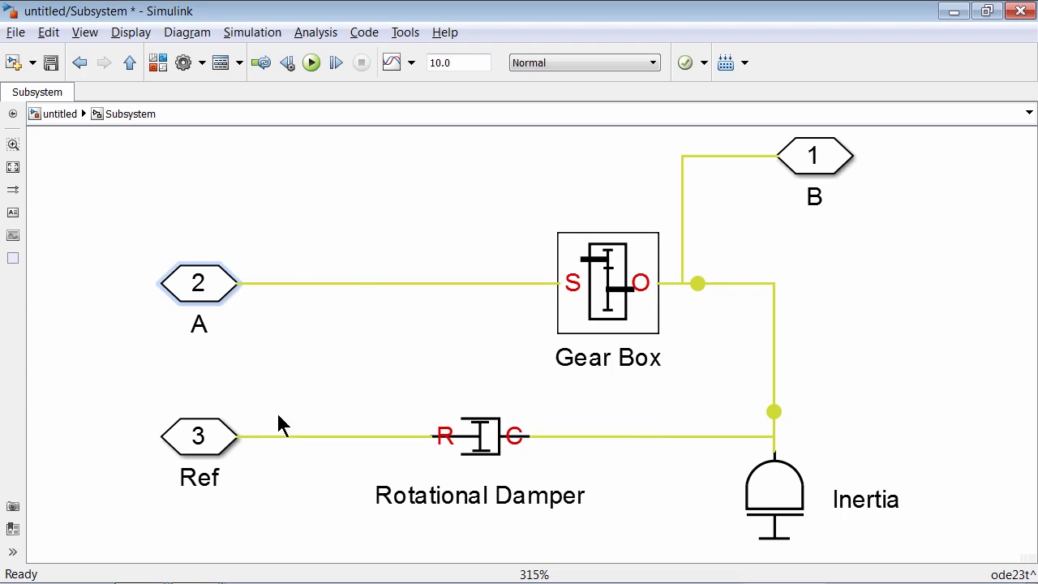
{"action": "double_click", "coordinate": [193, 435]}
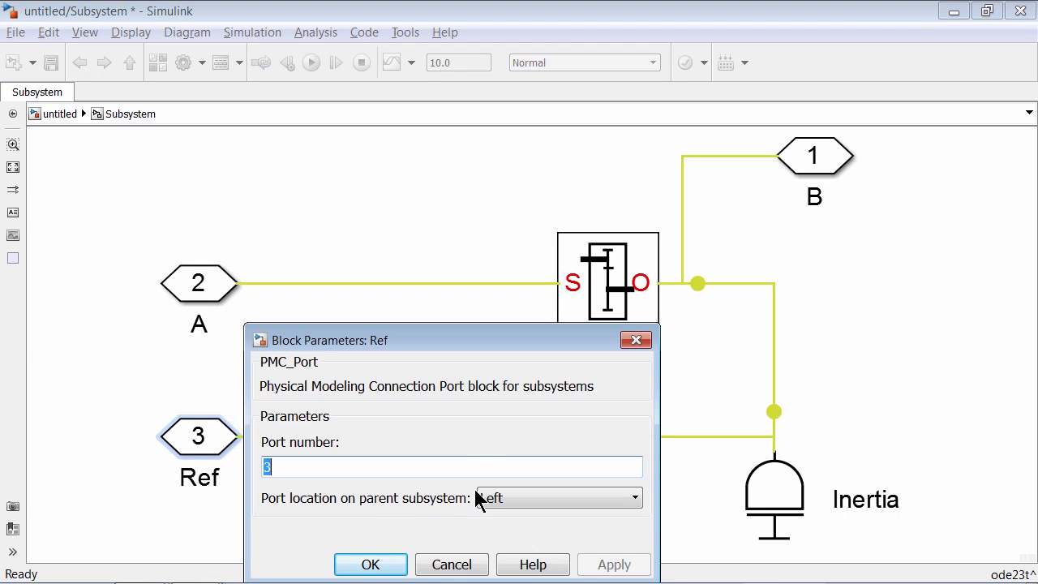
{"action": "left_click", "coordinate": [370, 562]}
{"action": "left_click", "coordinate": [834, 160]}
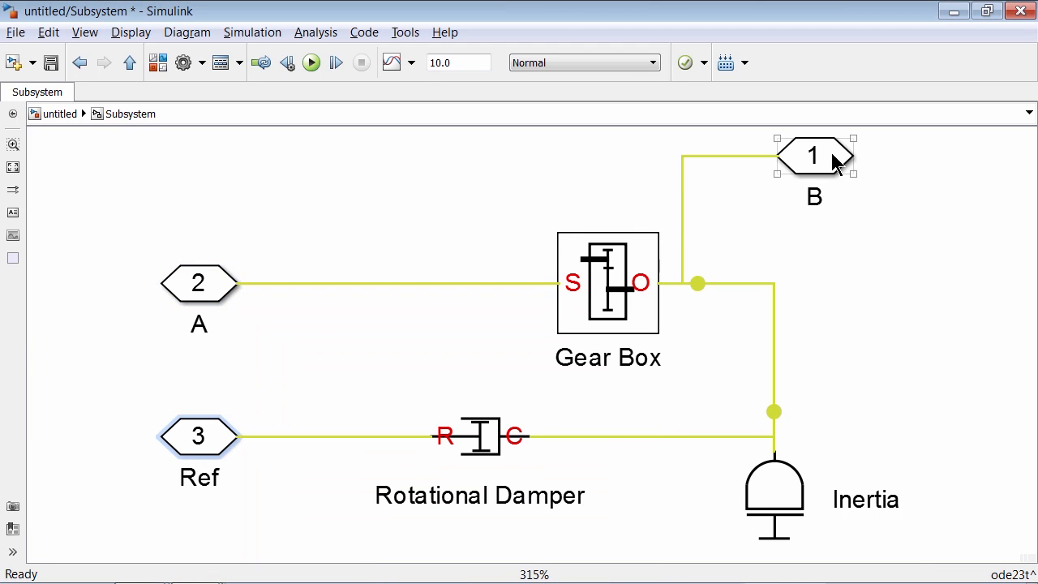
{"action": "double_click", "coordinate": [835, 159]}
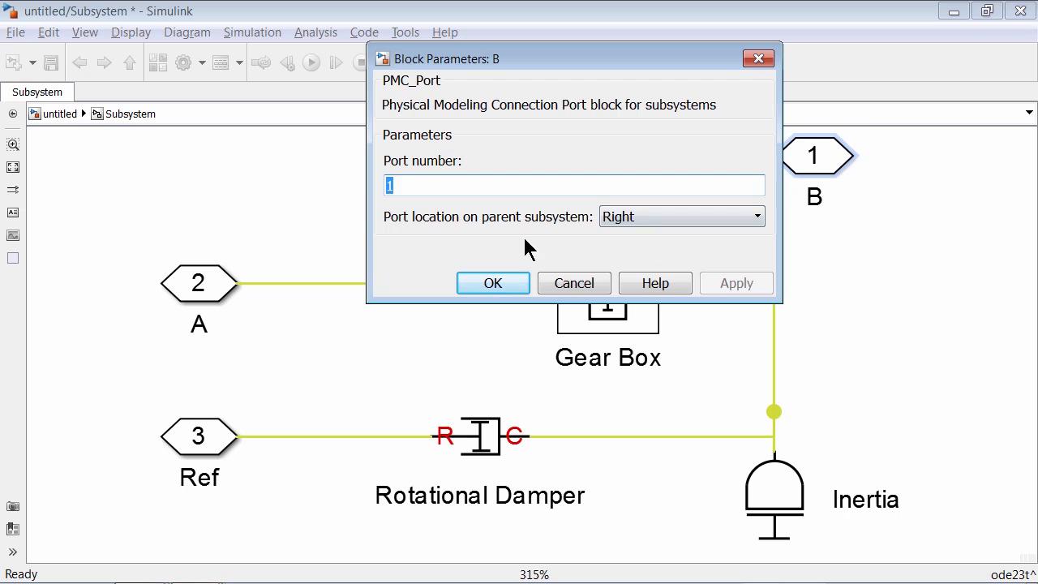
{"action": "left_click", "coordinate": [490, 284]}
{"action": "left_click", "coordinate": [307, 219]}
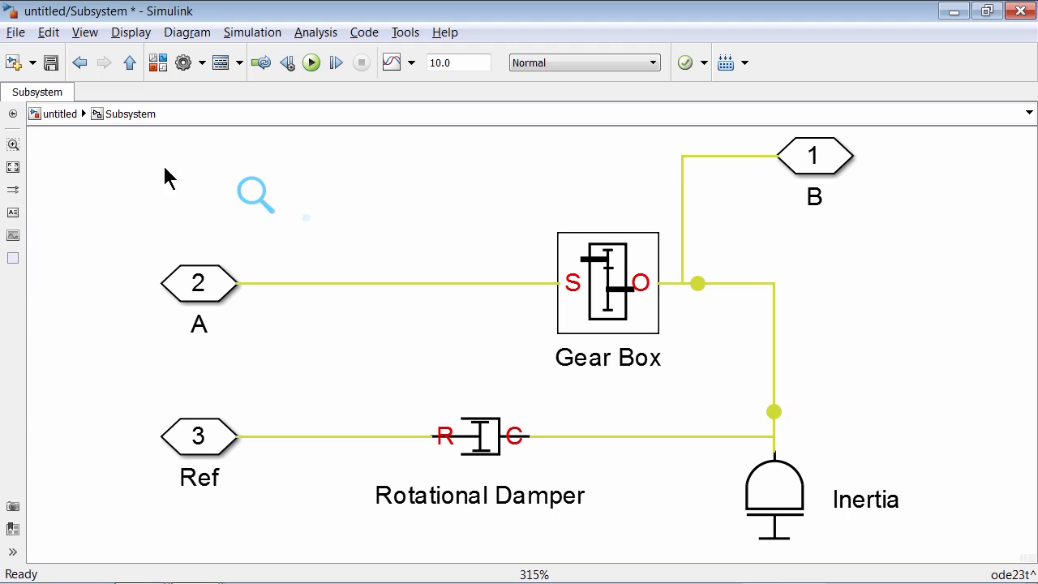
Return to the top-level model and rename the subsystem as Gear Subsystem, with the name split over two lines
{"action": "left_click", "coordinate": [64, 114]}
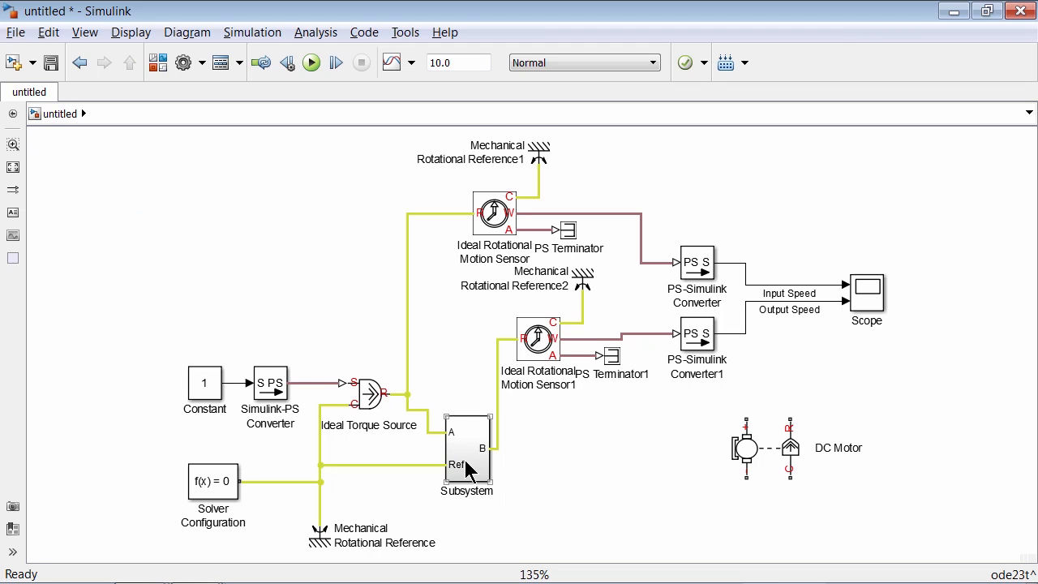
{"action": "left_click", "coordinate": [506, 472]}
{"action": "left_click", "coordinate": [478, 492]}
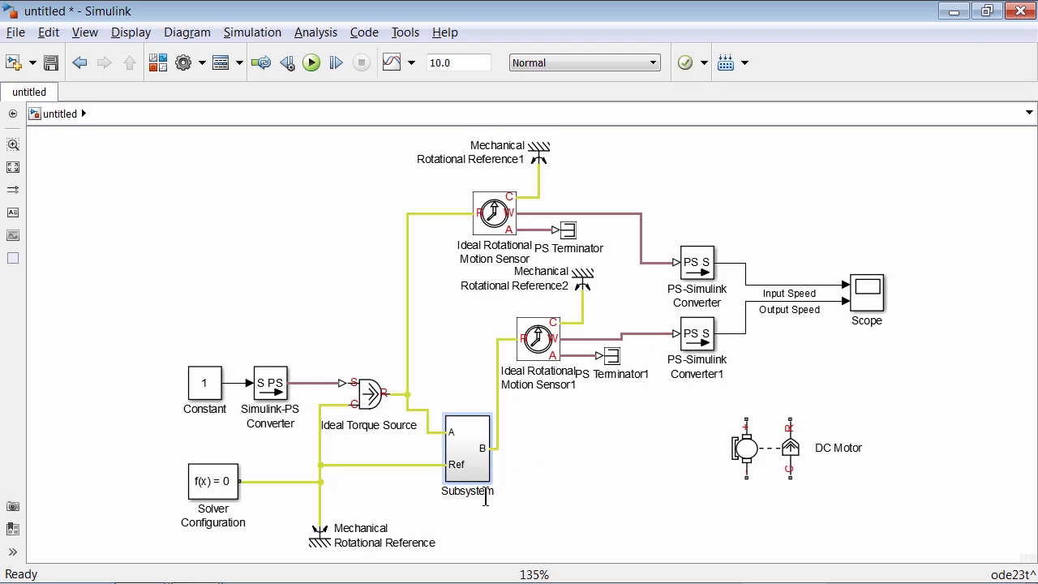
{"action": "type", "text": "Gear"}
{"action": "key", "text": "Return"}
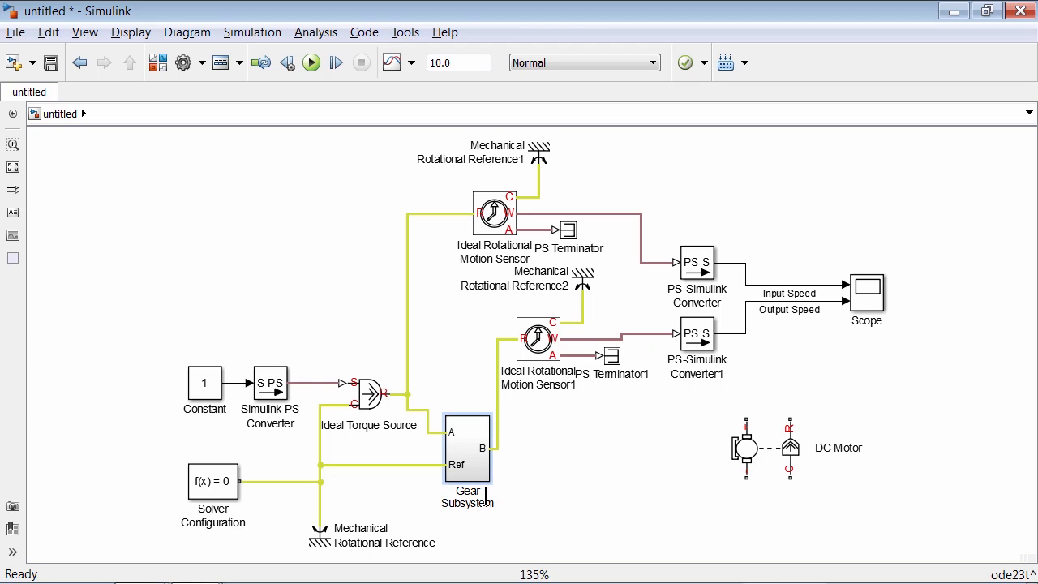
{"action": "left_click", "coordinate": [553, 480]}
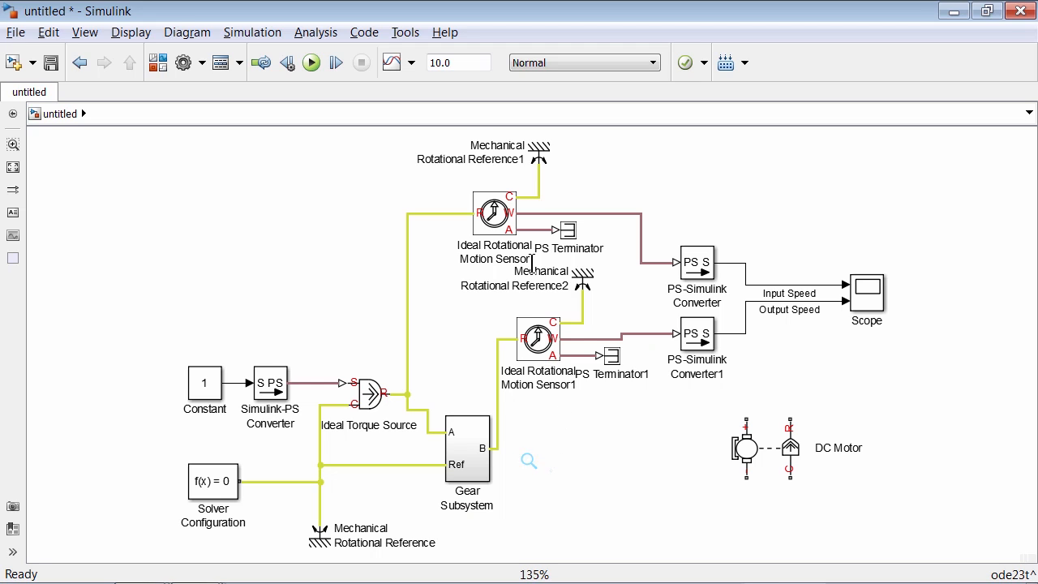
Group both motion sensors with their references, terminators and PS-Simulink converters into a subsystem, and widen its block until the port labels no longer overlap
{"action": "left_click_drag", "start_coordinate": [398, 138], "coordinate": [737, 387]}
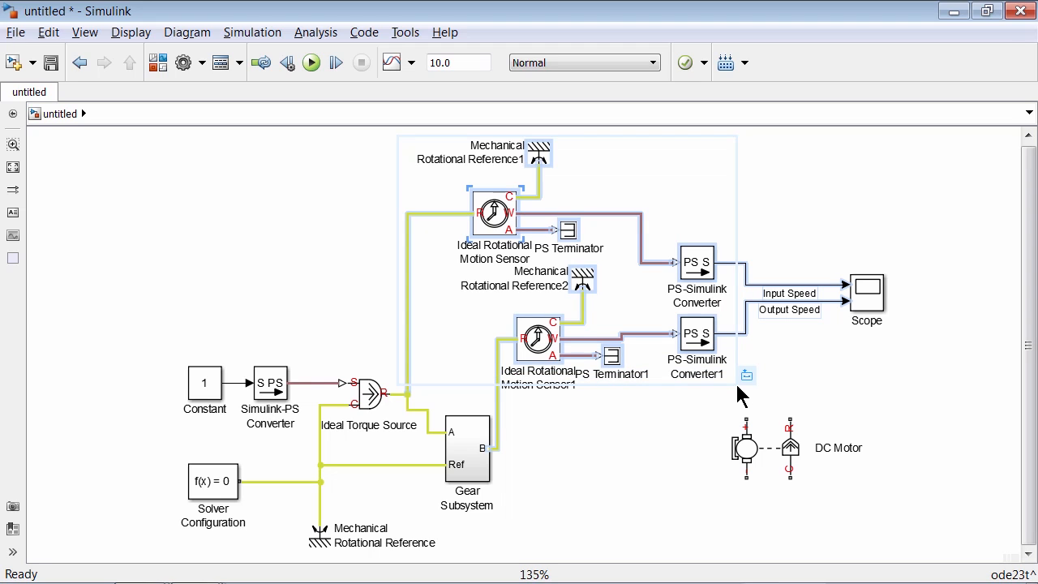
{"action": "mouse_move", "coordinate": [744, 379]}
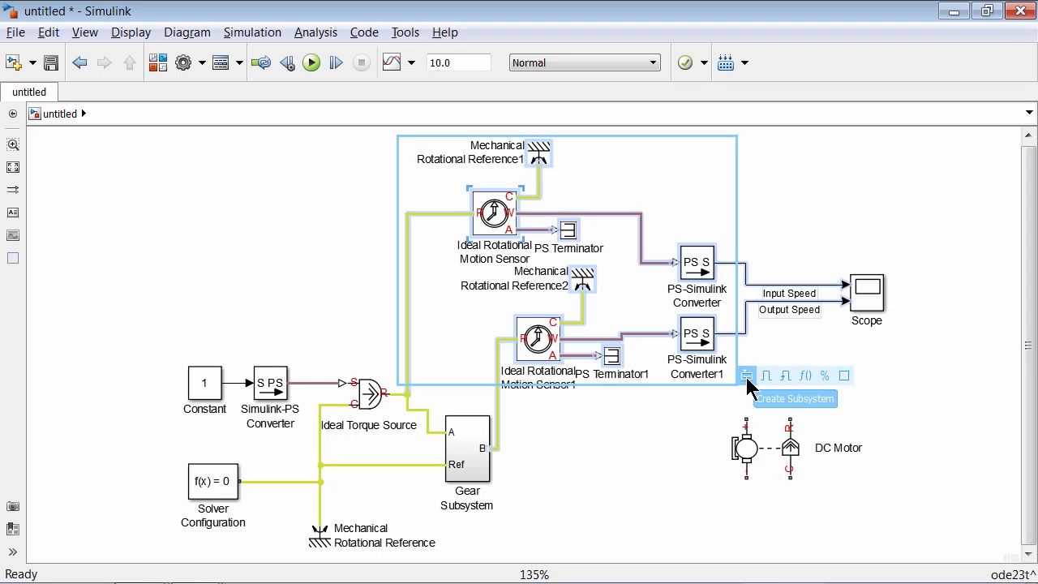
{"action": "left_click", "coordinate": [746, 376]}
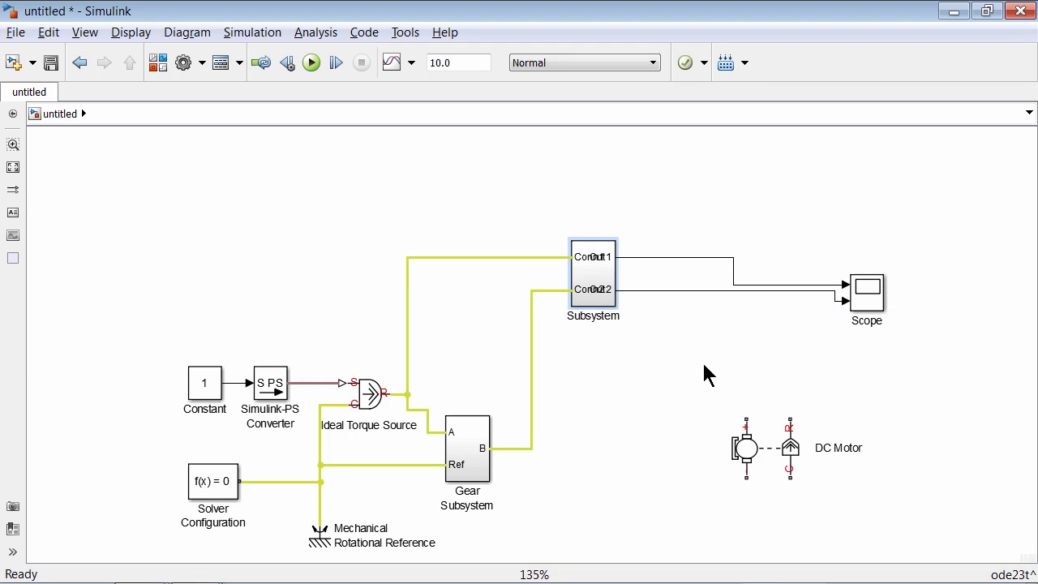
{"action": "left_click_drag", "start_coordinate": [617, 304], "coordinate": [660, 306]}
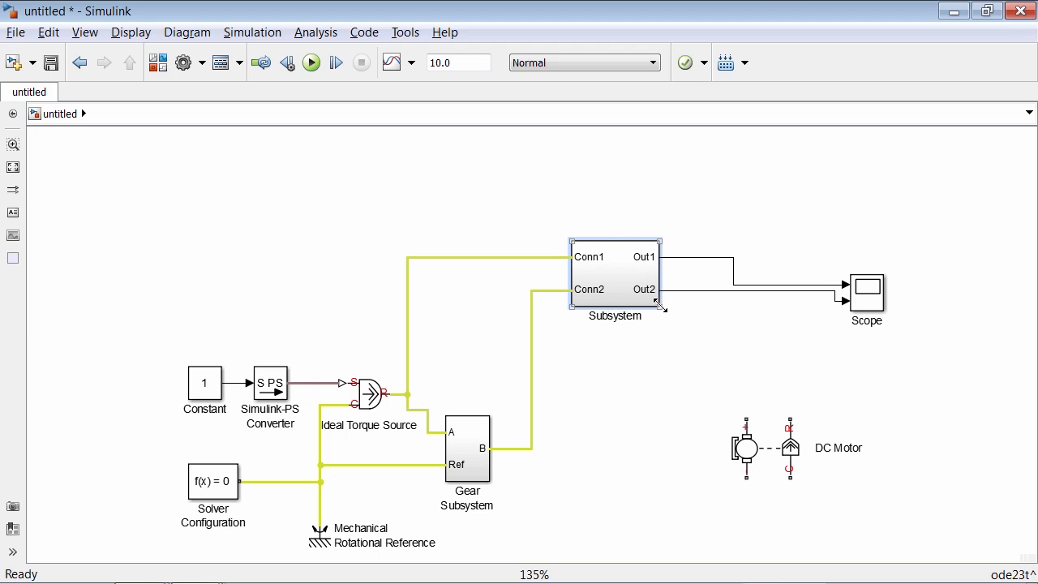
Open the new sensor subsystem and move the Output Speed label below its own signal line, clear of the Input Speed label
{"action": "double_click", "coordinate": [616, 292]}
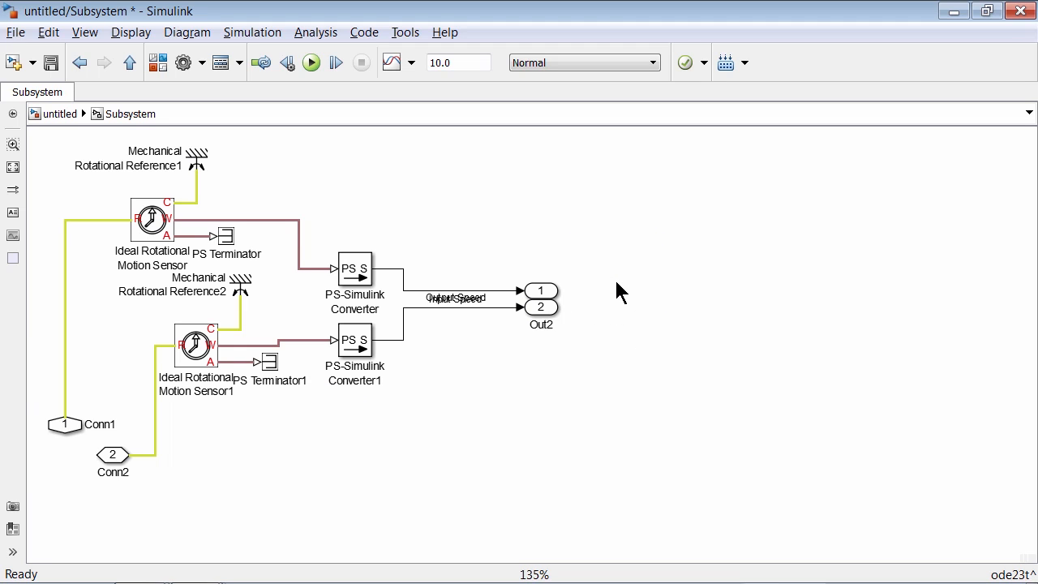
{"action": "left_click_drag", "start_coordinate": [440, 298], "coordinate": [440, 315]}
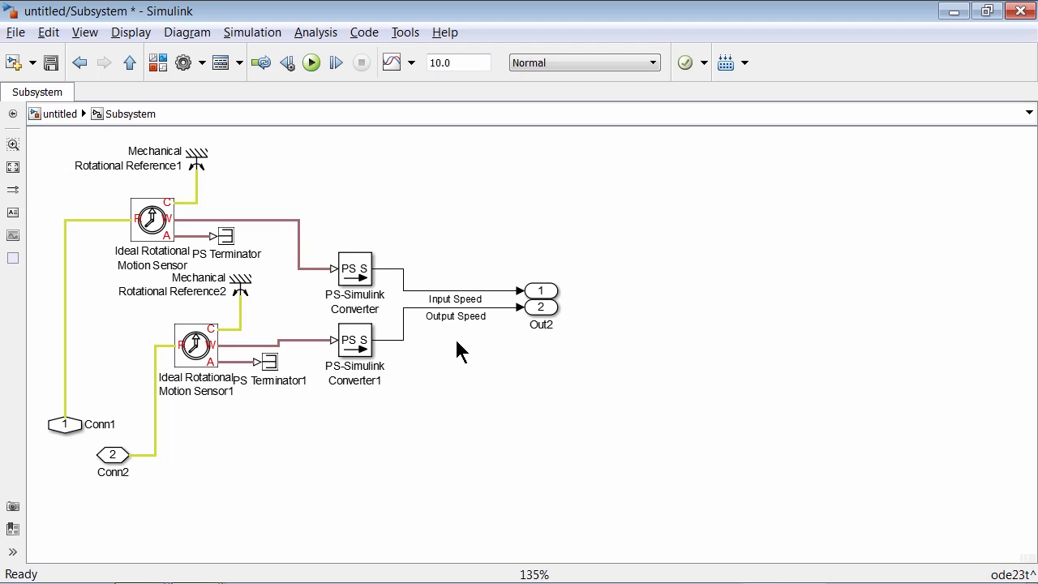
{"action": "key", "text": "space"}
Rename the Conn1 port as A and the Conn2 port as B in the sensor subsystem
{"action": "double_click", "coordinate": [297, 482]}
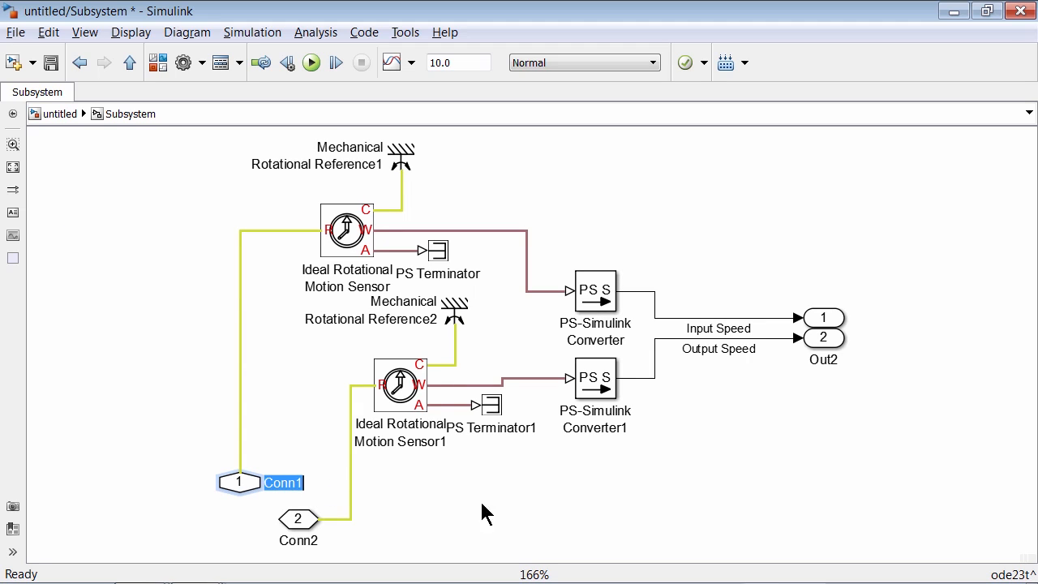
{"action": "type", "text": "A"}
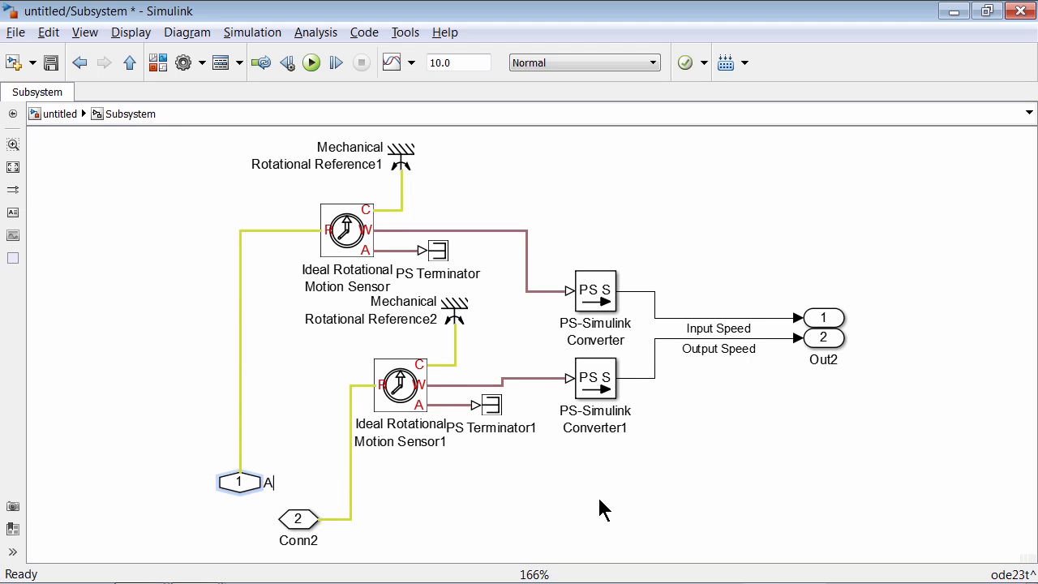
{"action": "double_click", "coordinate": [293, 540]}
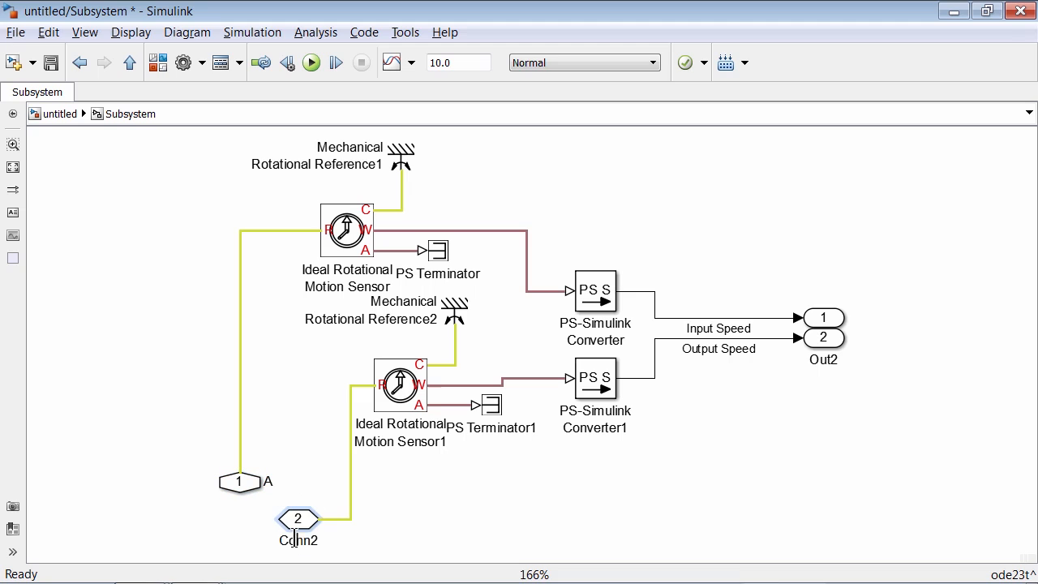
{"action": "type", "text": "B"}
{"action": "left_click", "coordinate": [758, 425]}
Align the Out1 and Out2 ports with their PS-Simulink converters so that both signal lines run straight
{"action": "left_click_drag", "start_coordinate": [823, 317], "coordinate": [824, 290]}
{"action": "left_click", "coordinate": [824, 341]}
{"action": "left_click_drag", "start_coordinate": [827, 355], "coordinate": [829, 396]}
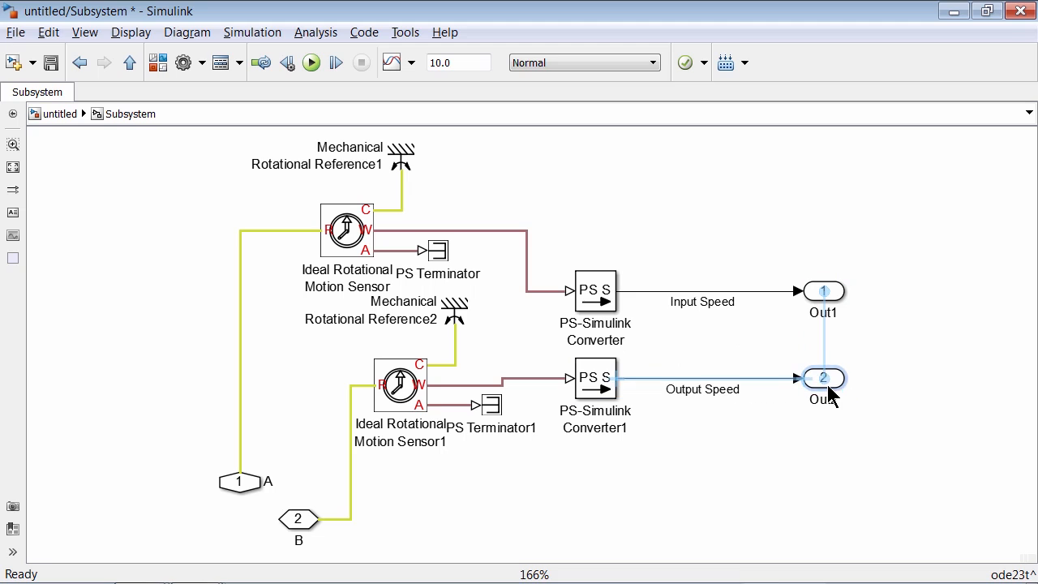
{"action": "left_click", "coordinate": [776, 348]}
Rename the Out1 port as I and the Out2 port as O
{"action": "double_click", "coordinate": [824, 312]}
{"action": "key", "text": "BackSpace"}
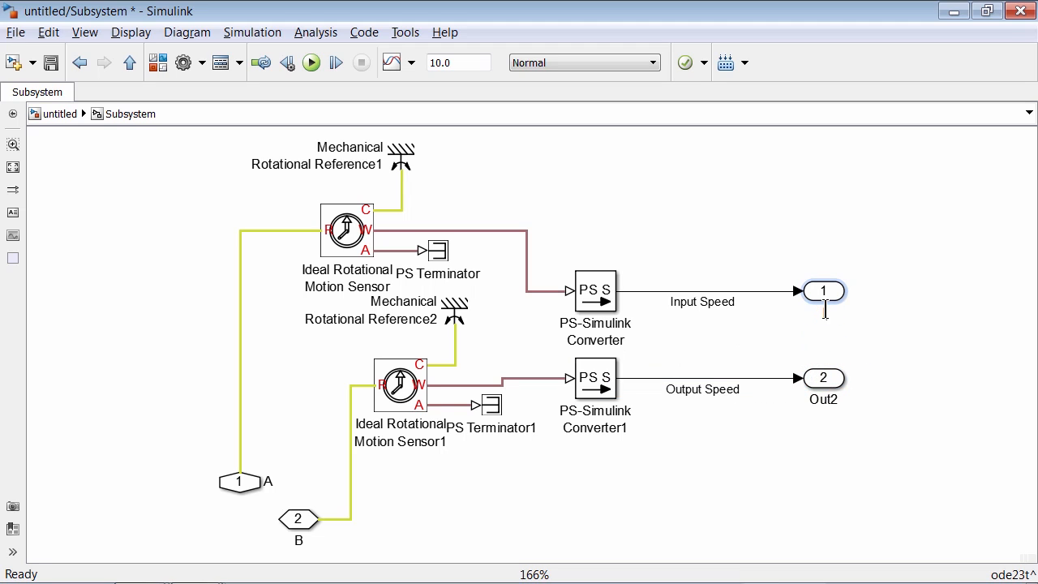
{"action": "type", "text": "I"}
{"action": "double_click", "coordinate": [824, 399]}
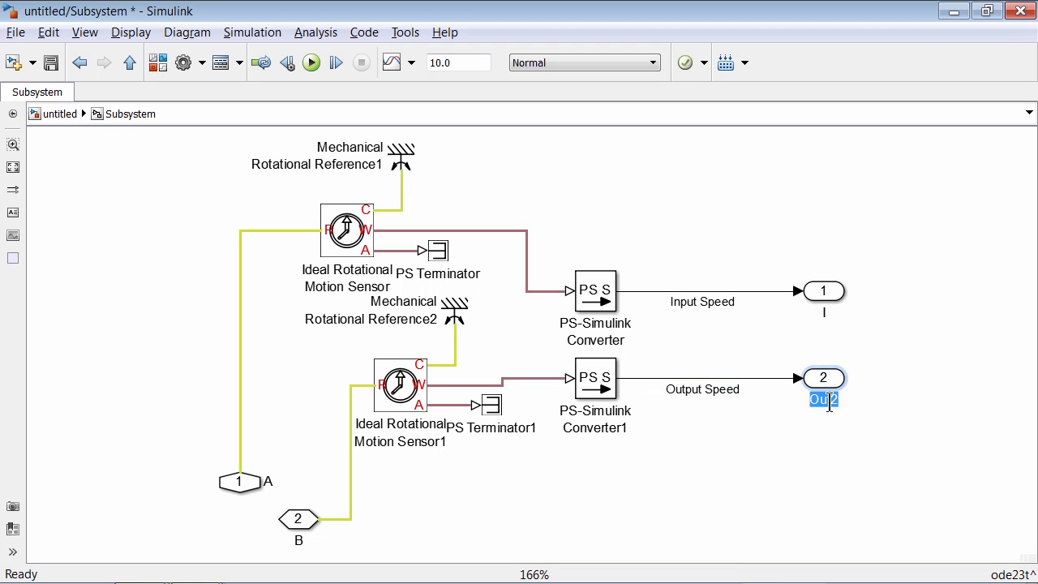
{"action": "type", "text": "O"}
{"action": "left_click", "coordinate": [831, 445]}
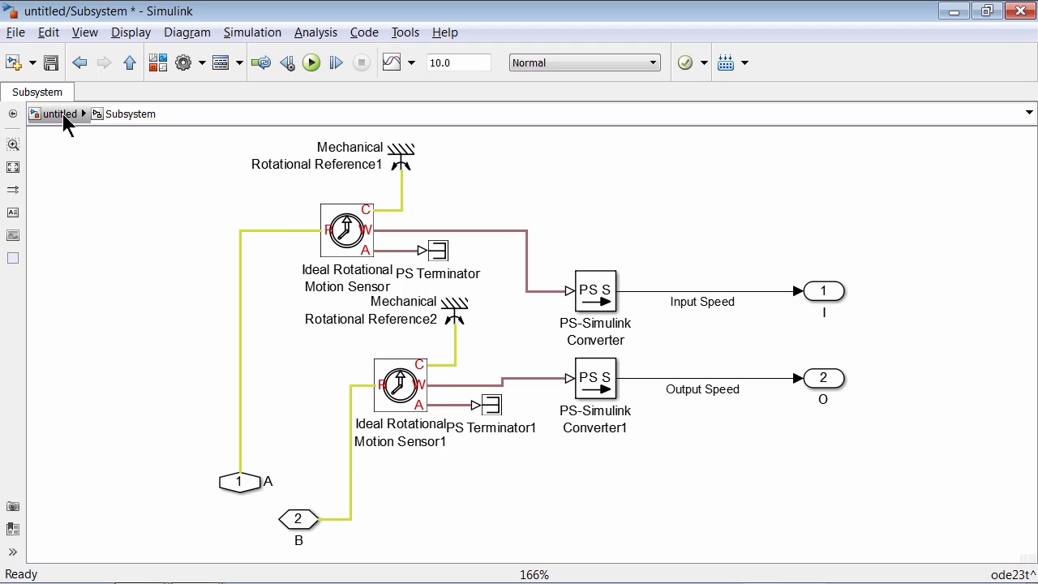
Return to the top-level model and rename the sensor block as Sensor Subsystem, with the name split over two lines
{"action": "left_click", "coordinate": [60, 114]}
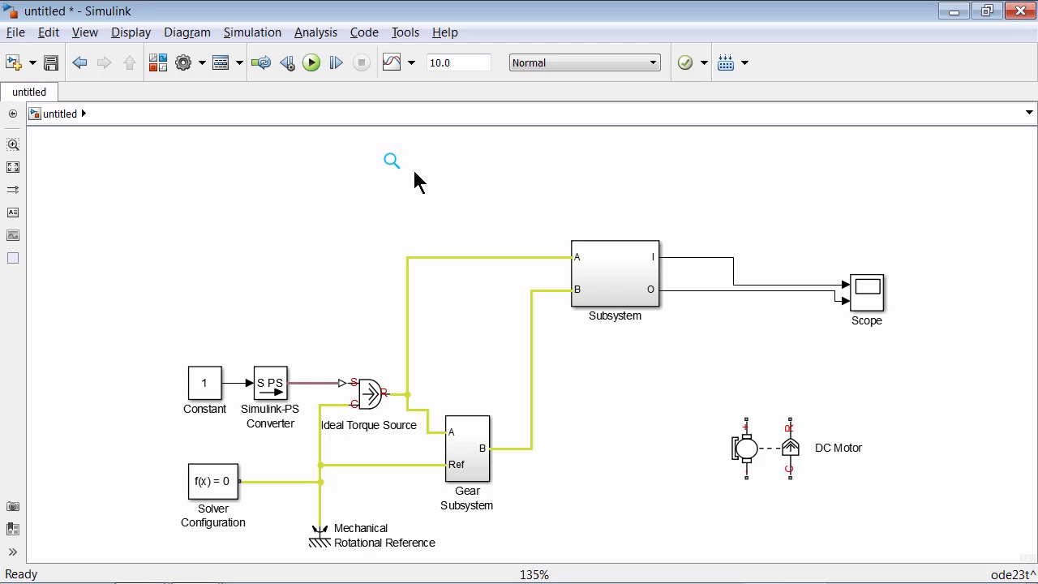
{"action": "left_click", "coordinate": [589, 314]}
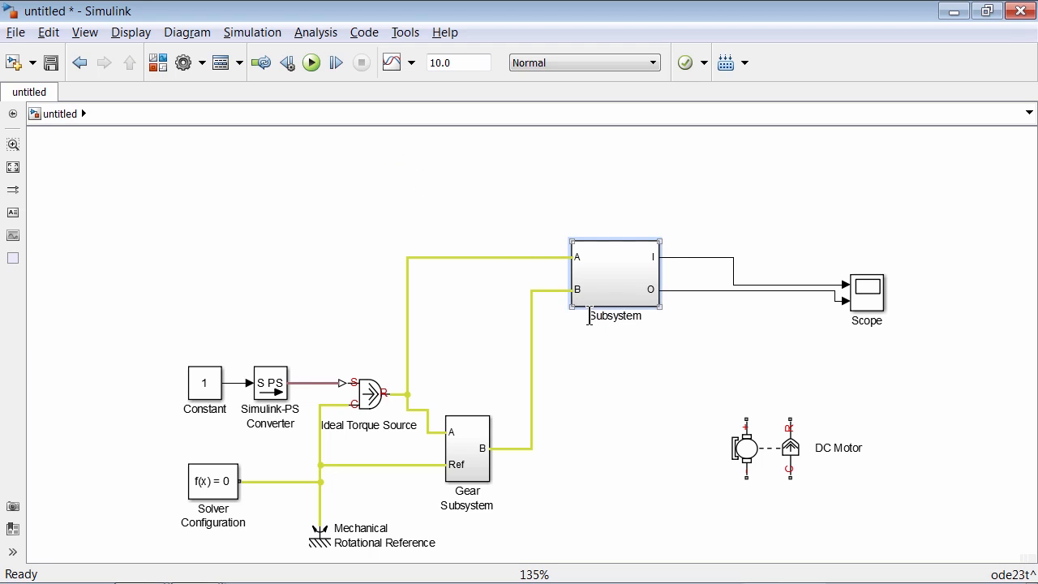
{"action": "left_click", "coordinate": [589, 316]}
{"action": "type", "text": "Sensor"}
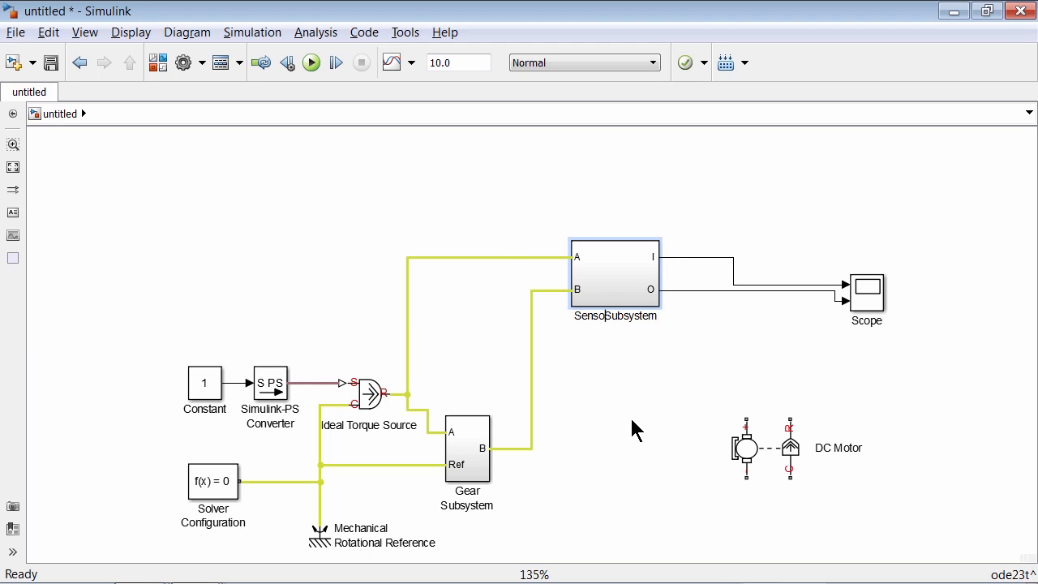
{"action": "key", "text": "Return"}
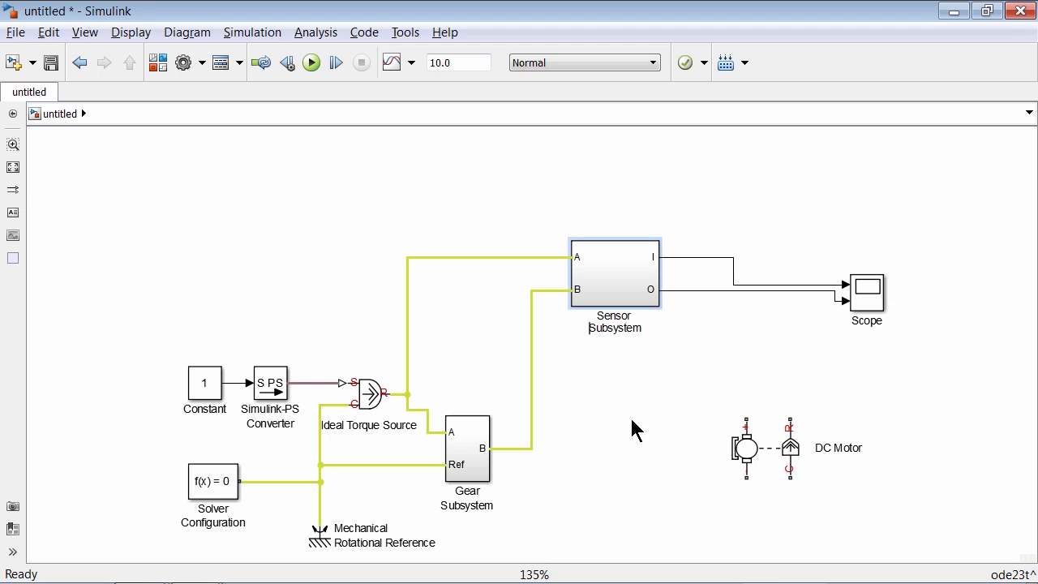
{"action": "left_click", "coordinate": [650, 373]}
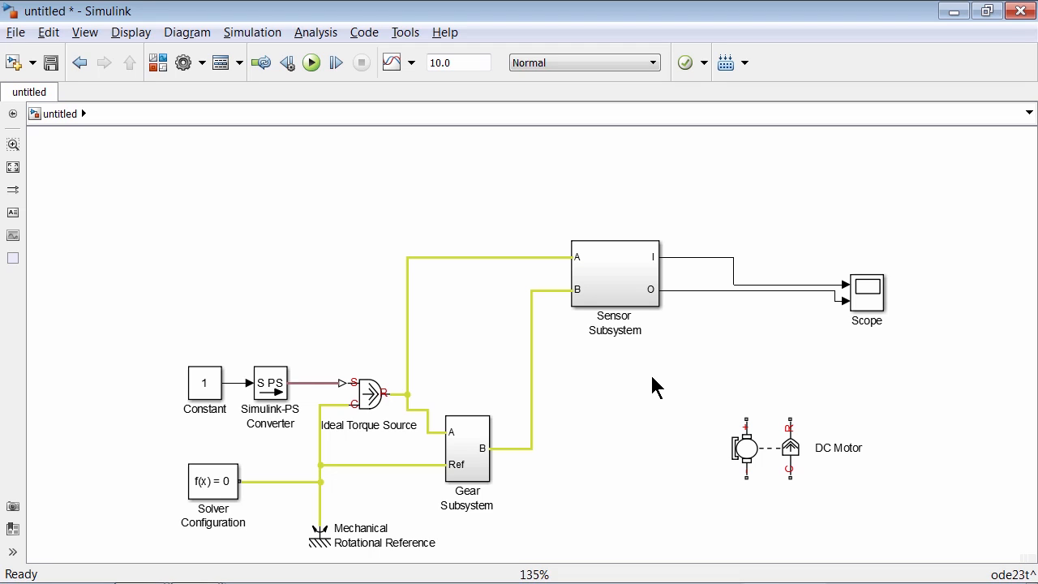
View the Sensor Subsystem's contents, and at the top level delete the Constant, Simulink-PS Converter and Ideal Torque Source blocks
{"action": "double_click", "coordinate": [624, 278]}
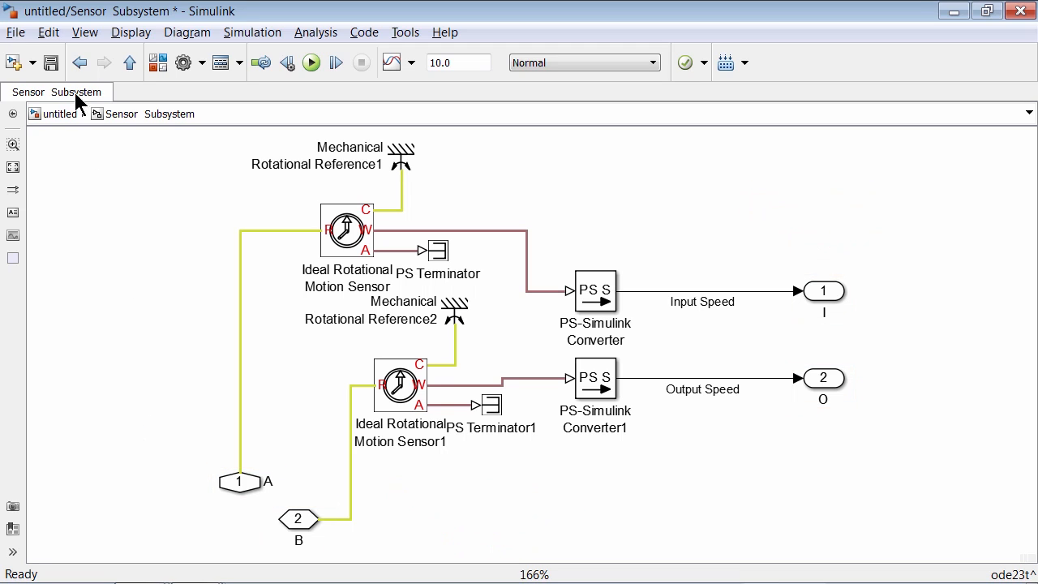
{"action": "left_click", "coordinate": [62, 113]}
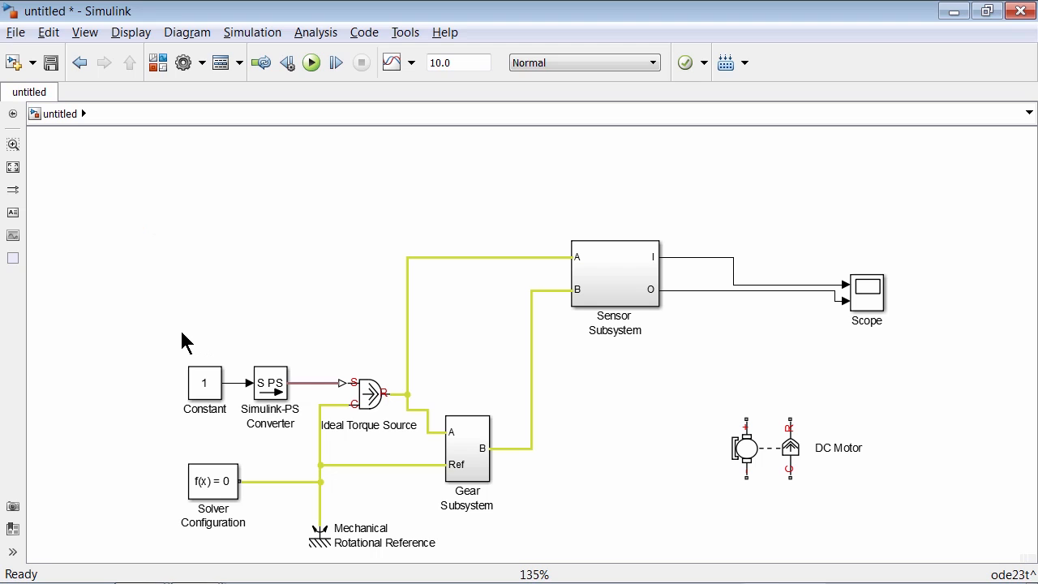
{"action": "left_click_drag", "start_coordinate": [197, 350], "coordinate": [376, 398]}
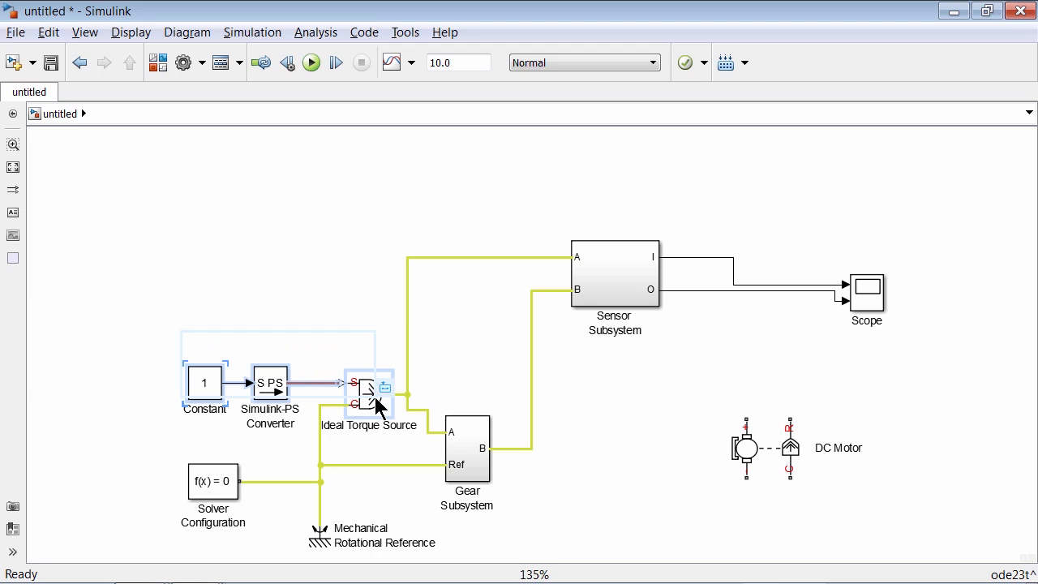
{"action": "key", "text": "Delete"}
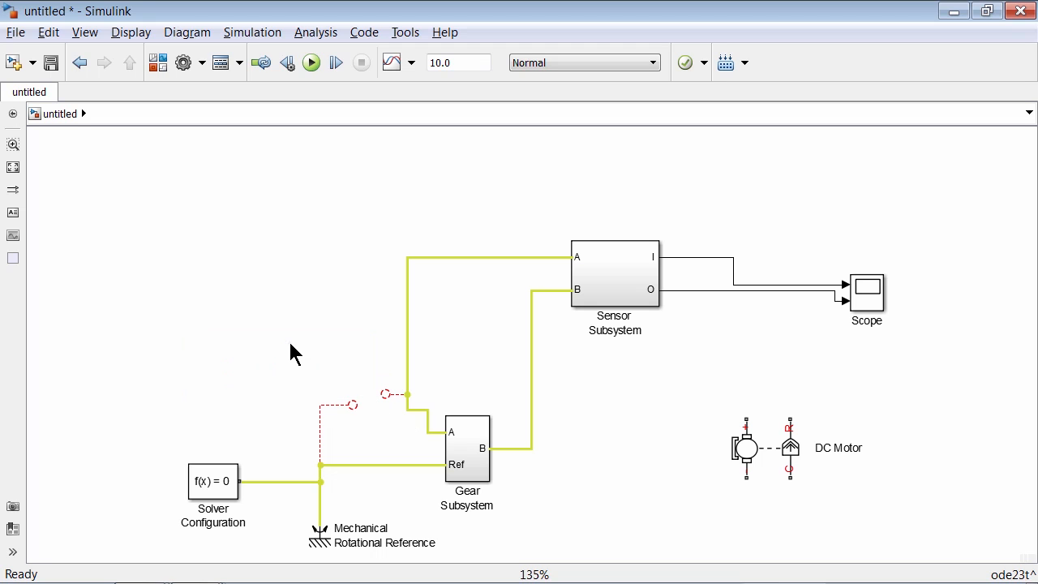
Place the DC Motor where the torque source was, wiring R to the shaft line and C to the mechanical reference line with straight routing
{"action": "left_click_drag", "start_coordinate": [746, 430], "coordinate": [130, 409]}
{"action": "left_click", "coordinate": [216, 366]}
{"action": "left_click_drag", "start_coordinate": [355, 405], "coordinate": [171, 424]}
{"action": "left_click_drag", "start_coordinate": [397, 403], "coordinate": [306, 403]}
{"action": "left_click", "coordinate": [166, 432]}
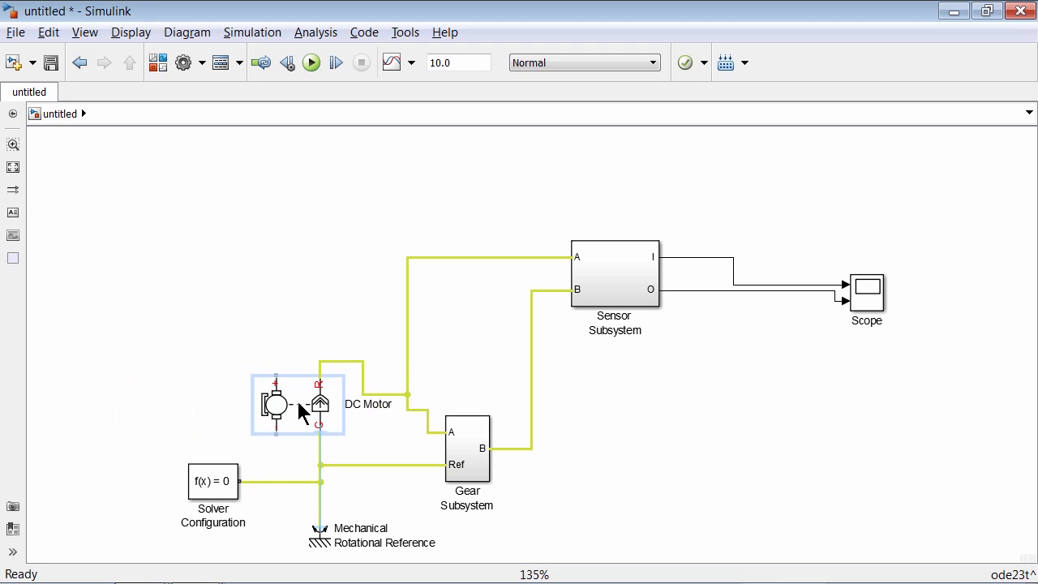
{"action": "left_click", "coordinate": [379, 379]}
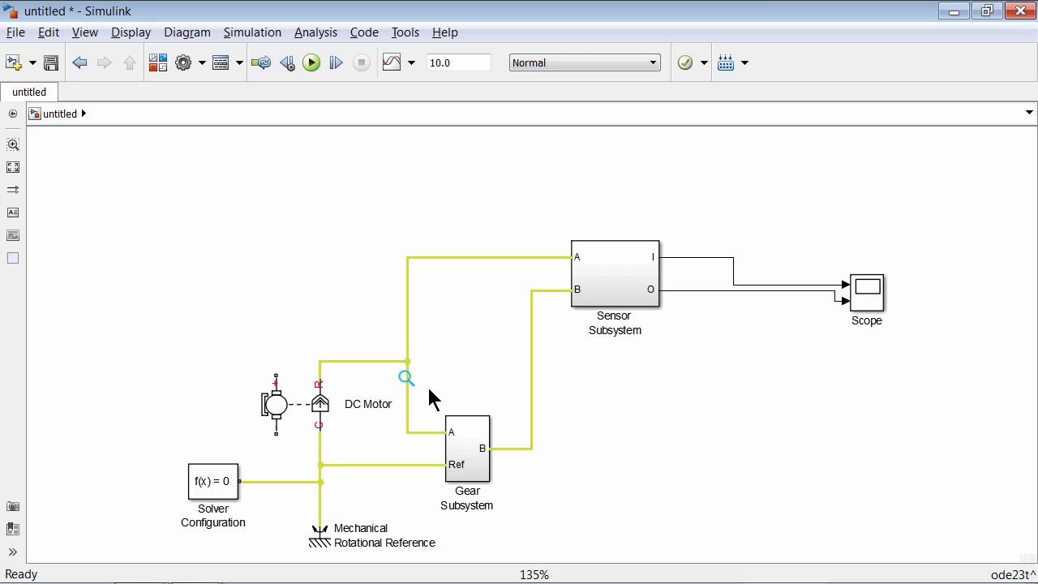
Switch to MATLAB and open the battery_subsystem.slx model from the current folder
{"action": "key", "text": "alt+Tab"}
{"action": "key", "text": "alt+Tab"}
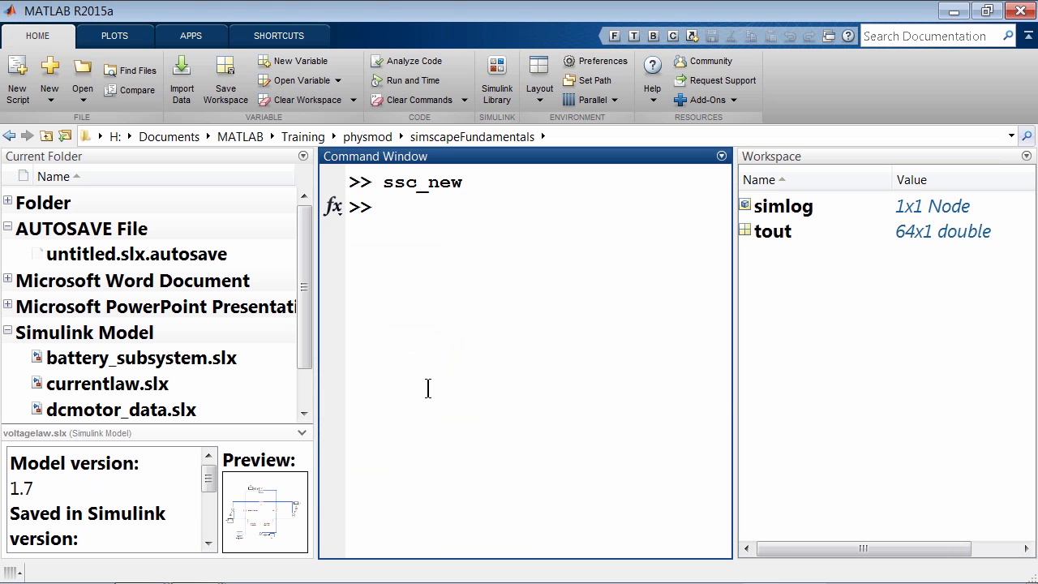
{"action": "left_click", "coordinate": [194, 363]}
{"action": "double_click", "coordinate": [195, 363]}
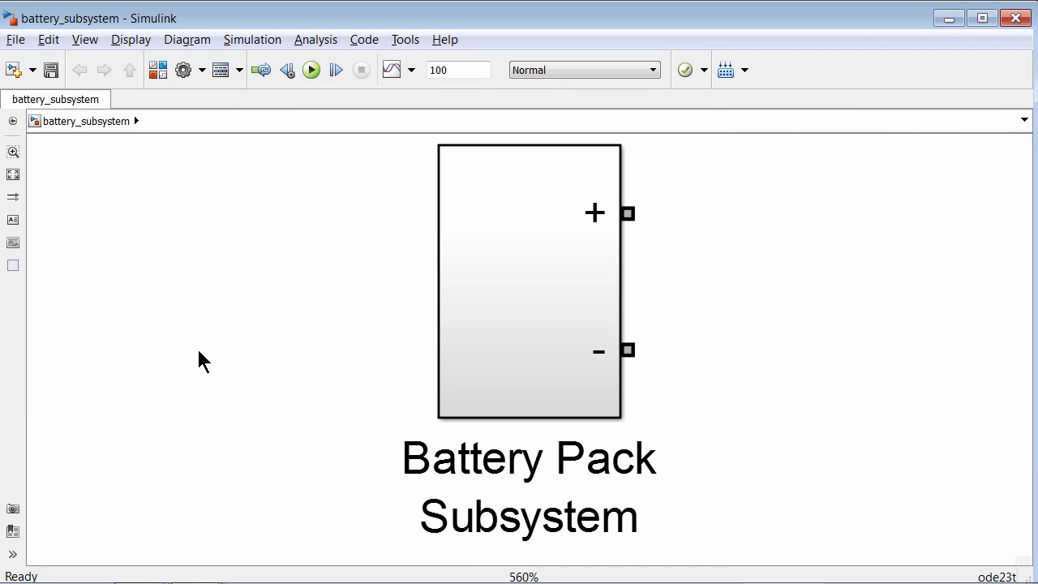
Examine the Battery Pack Subsystem's chain of cells and the circuit inside Cell1, and return to the model's top level
{"action": "left_click", "coordinate": [486, 328]}
{"action": "double_click", "coordinate": [479, 334]}
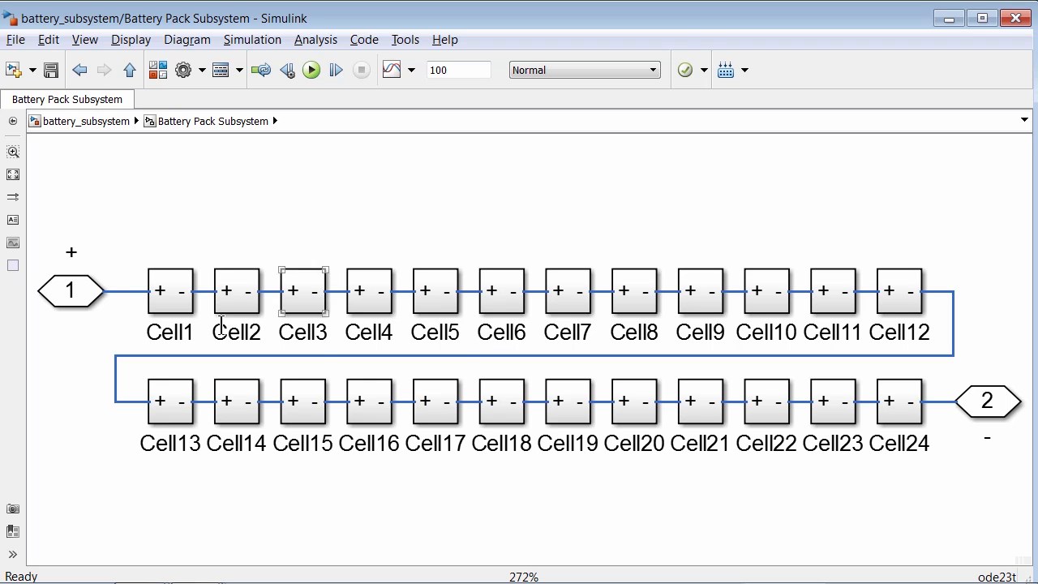
{"action": "left_click", "coordinate": [171, 307]}
{"action": "double_click", "coordinate": [171, 306]}
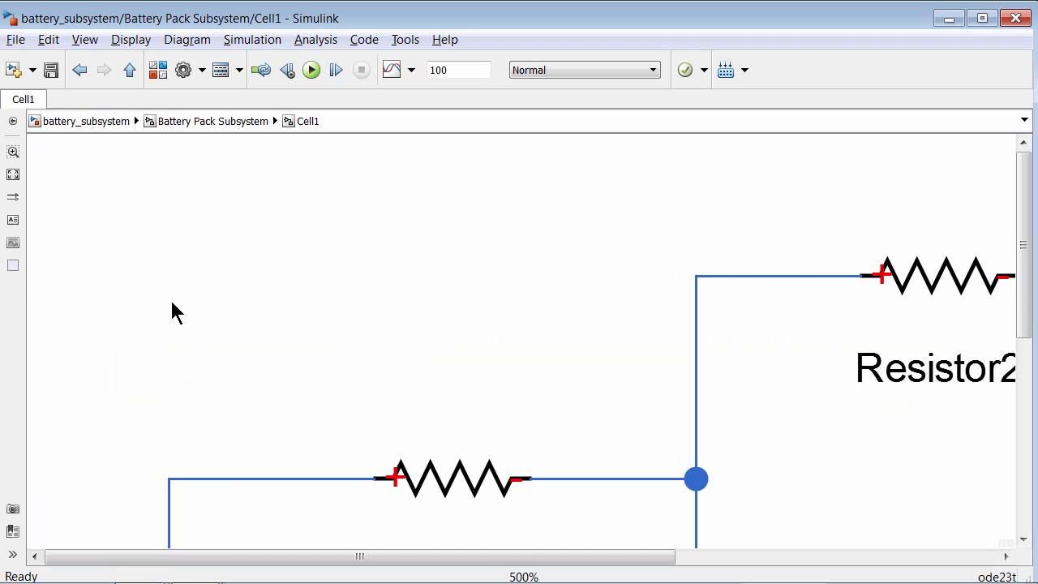
{"action": "key", "text": "space"}
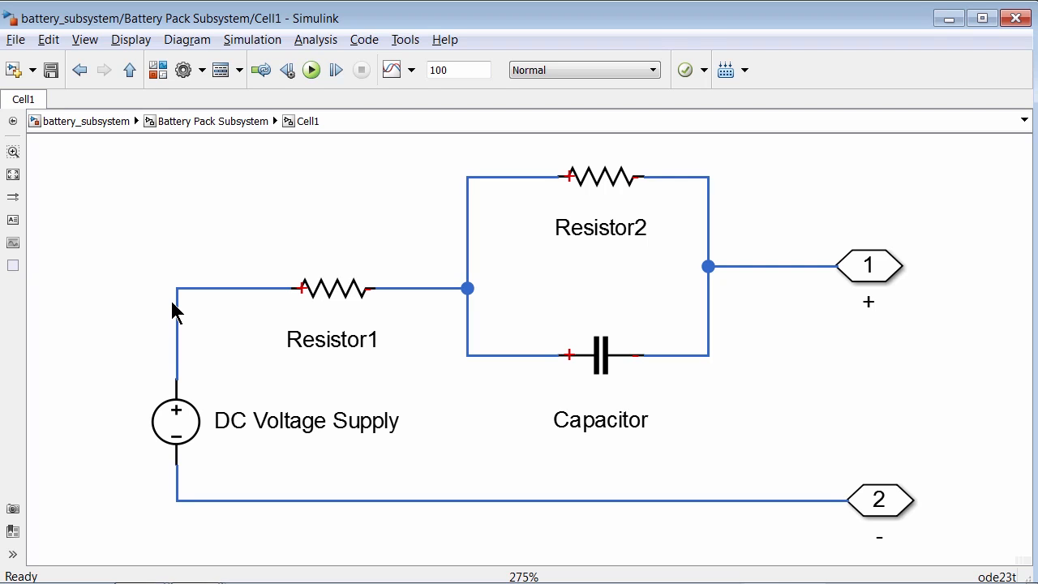
{"action": "left_click", "coordinate": [86, 126]}
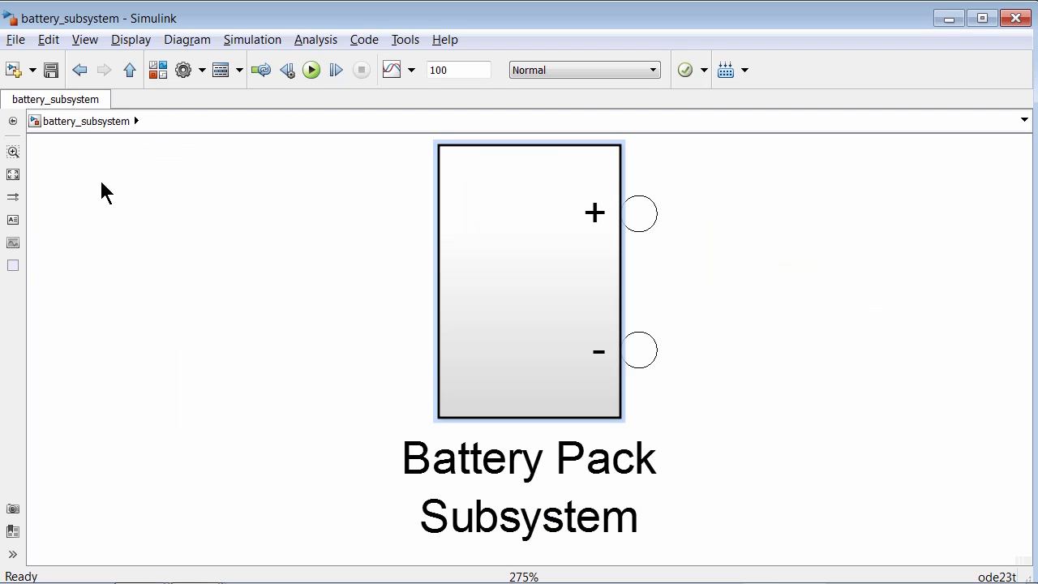
{"action": "key", "text": "space"}
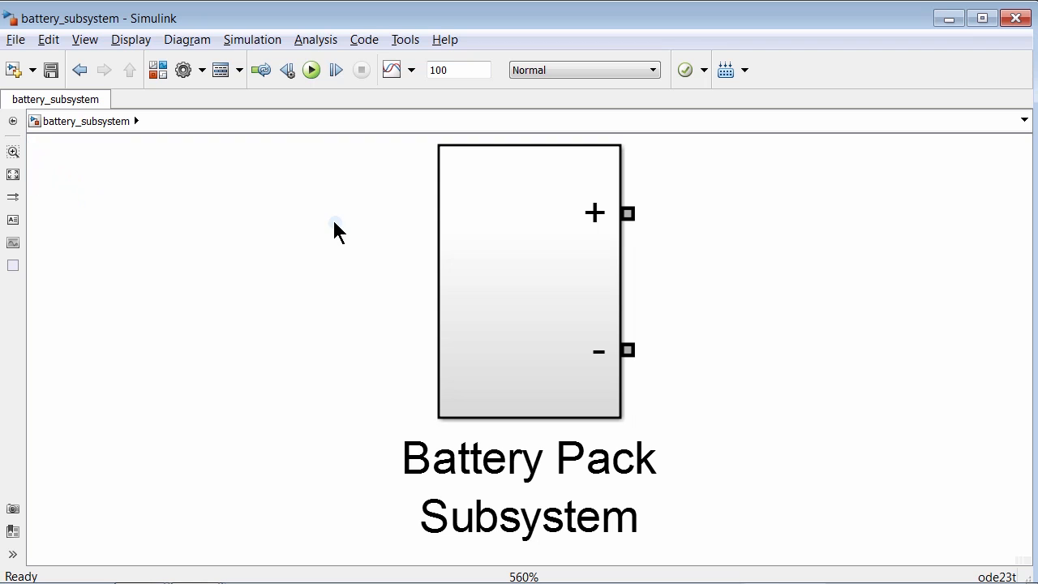
Copy the Battery Pack Subsystem into the untitled model and place it beside the DC Motor's electrical side
{"action": "left_click", "coordinate": [518, 254]}
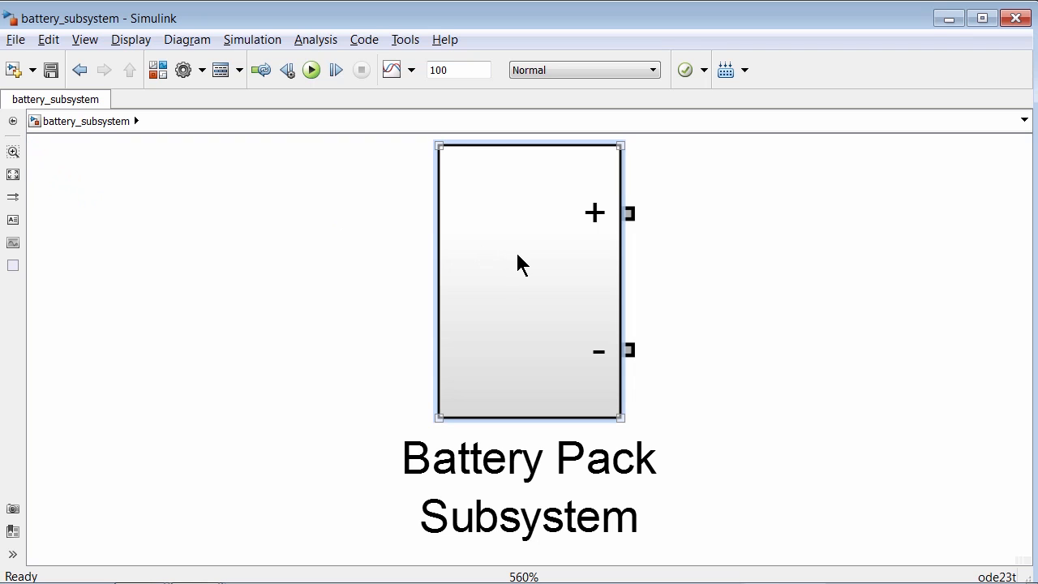
{"action": "key", "text": "alt+Tab"}
{"action": "key", "text": "alt+Tab"}
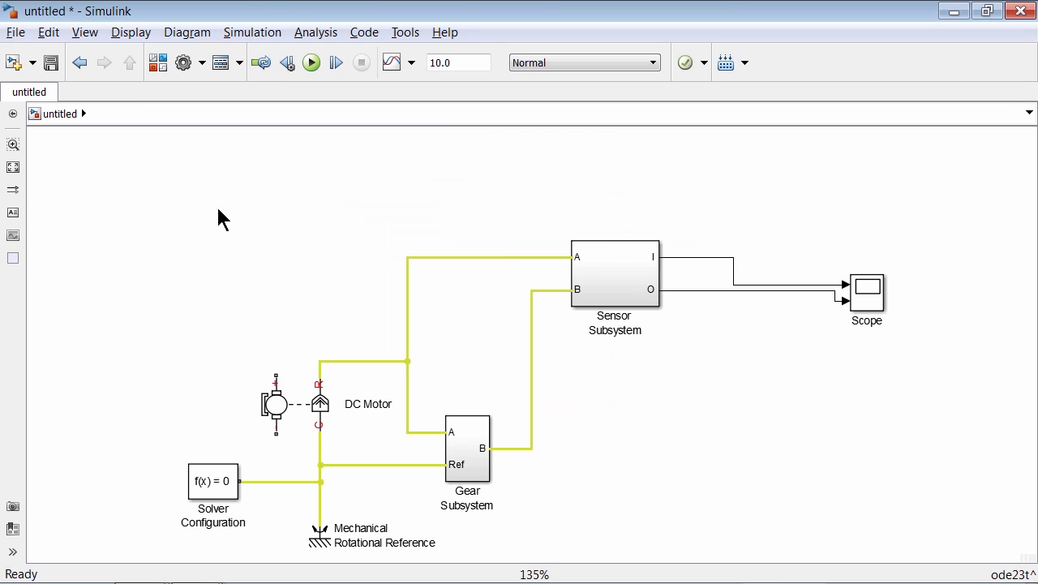
{"action": "key", "text": "ctrl+v"}
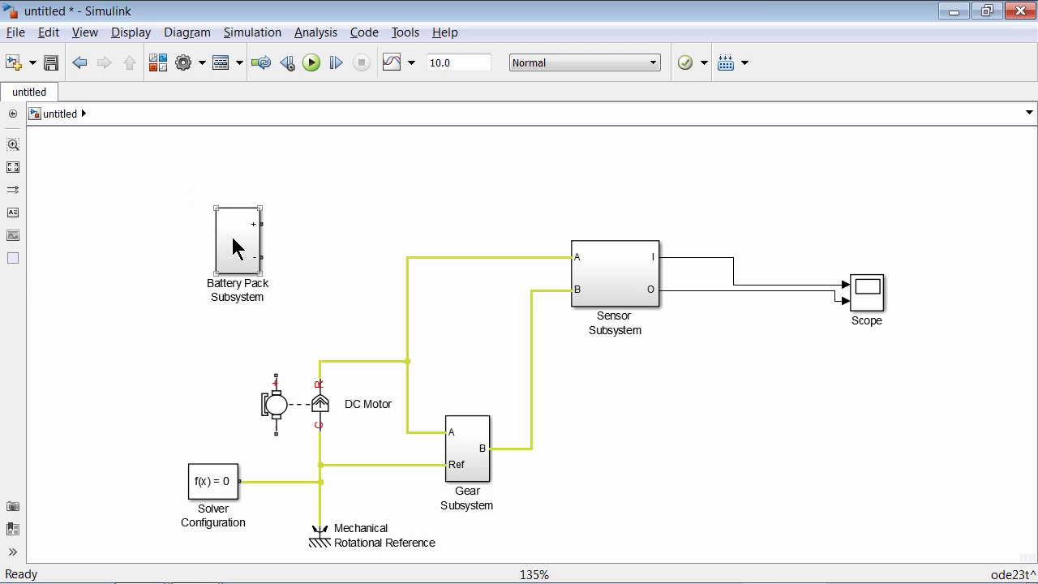
{"action": "left_click_drag", "start_coordinate": [231, 251], "coordinate": [140, 413]}
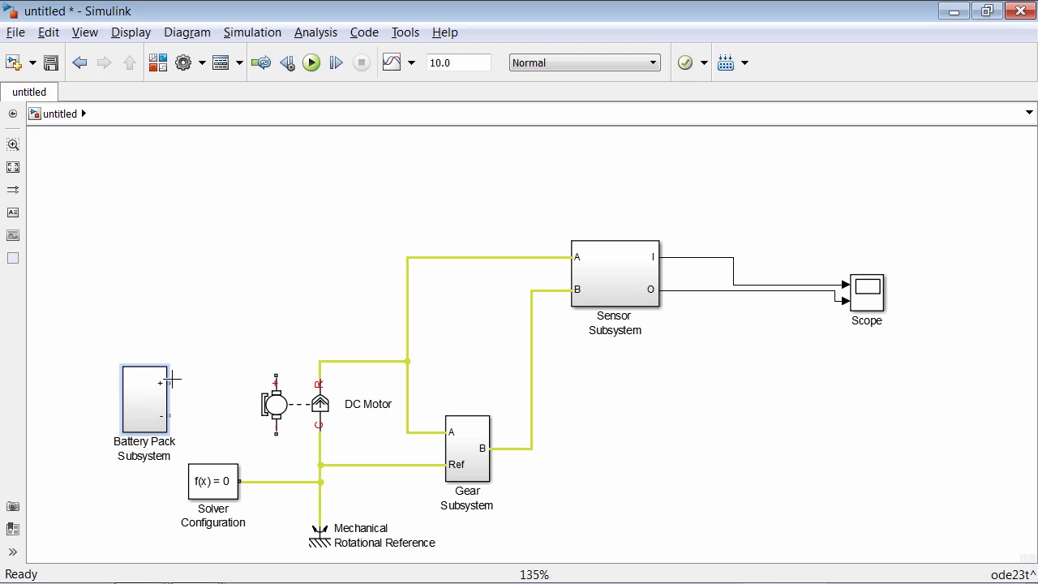
Connect the Battery Pack Subsystem's + and - ports to the DC Motor's + and - ports
{"action": "left_click_drag", "start_coordinate": [171, 382], "coordinate": [276, 381]}
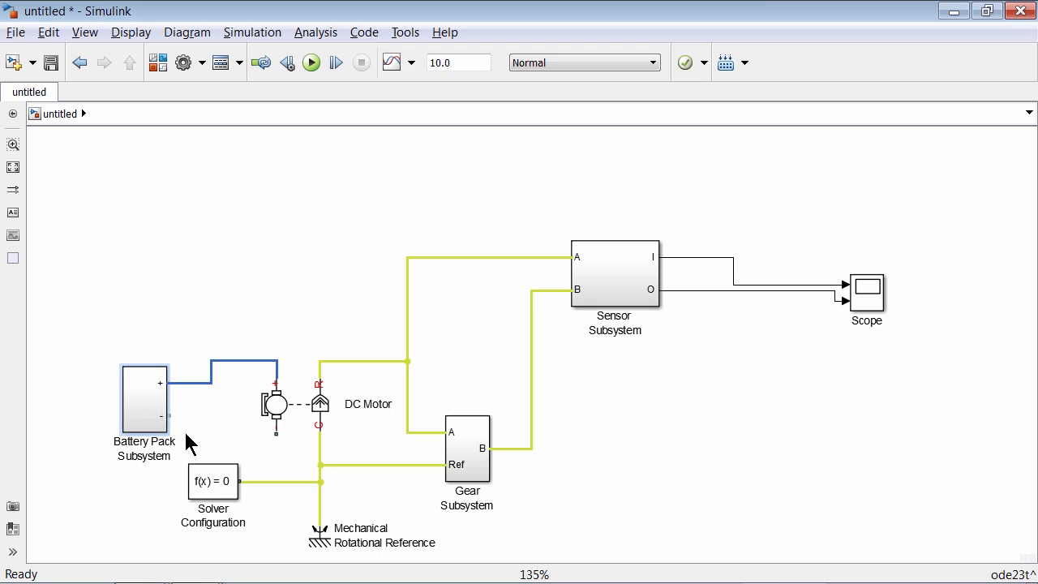
{"action": "left_click_drag", "start_coordinate": [171, 417], "coordinate": [290, 450]}
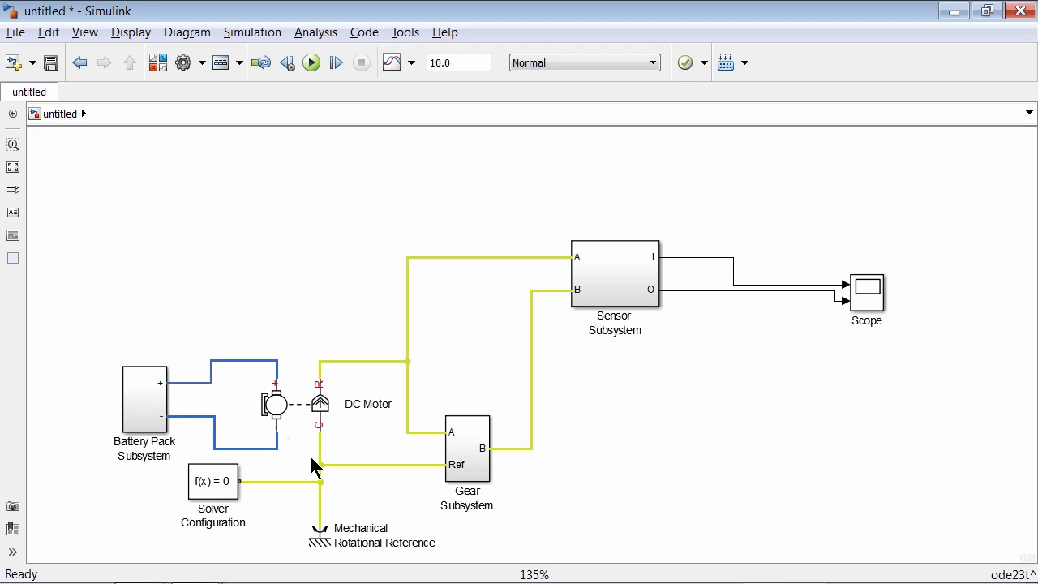
{"action": "key", "text": "space"}
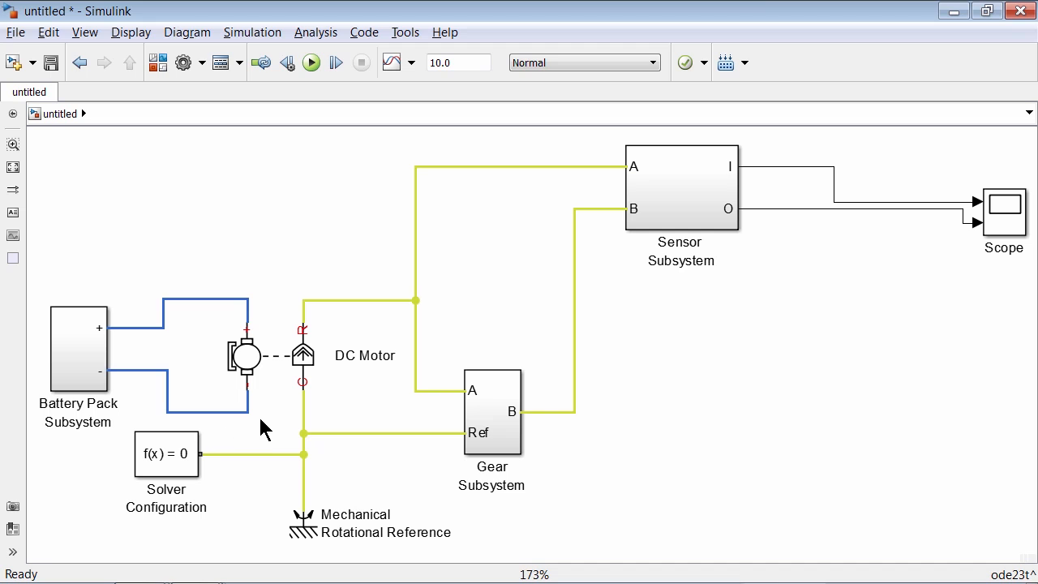
Move the Sensor Subsystem and Scope down level with the motor's shaft line, and enlarge the Scope so both signal lines run straight
{"action": "left_click_drag", "start_coordinate": [668, 130], "coordinate": [1009, 284]}
{"action": "left_click_drag", "start_coordinate": [679, 197], "coordinate": [670, 331]}
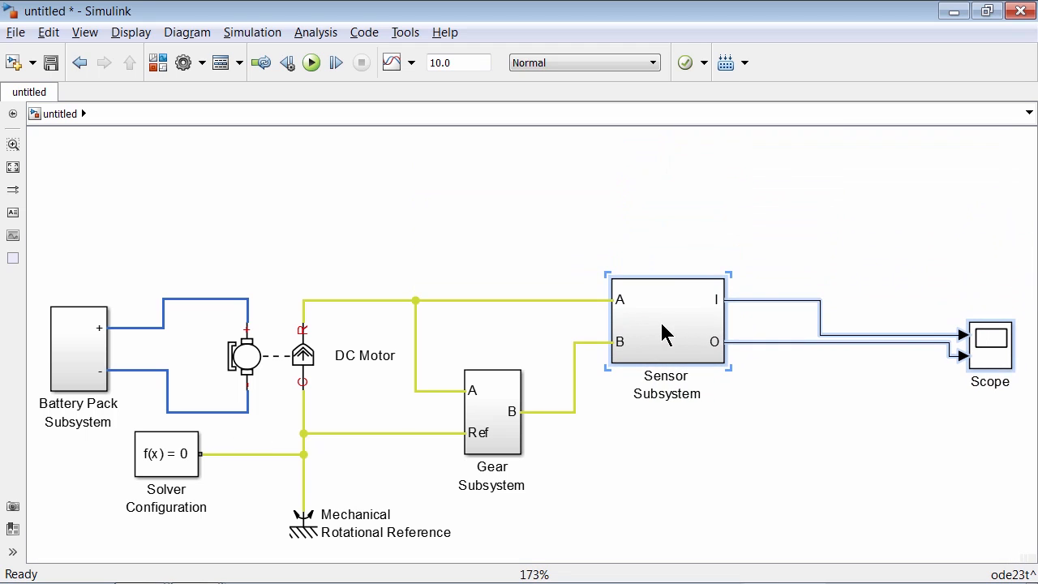
{"action": "left_click", "coordinate": [1005, 326]}
{"action": "left_click_drag", "start_coordinate": [995, 355], "coordinate": [1023, 362]}
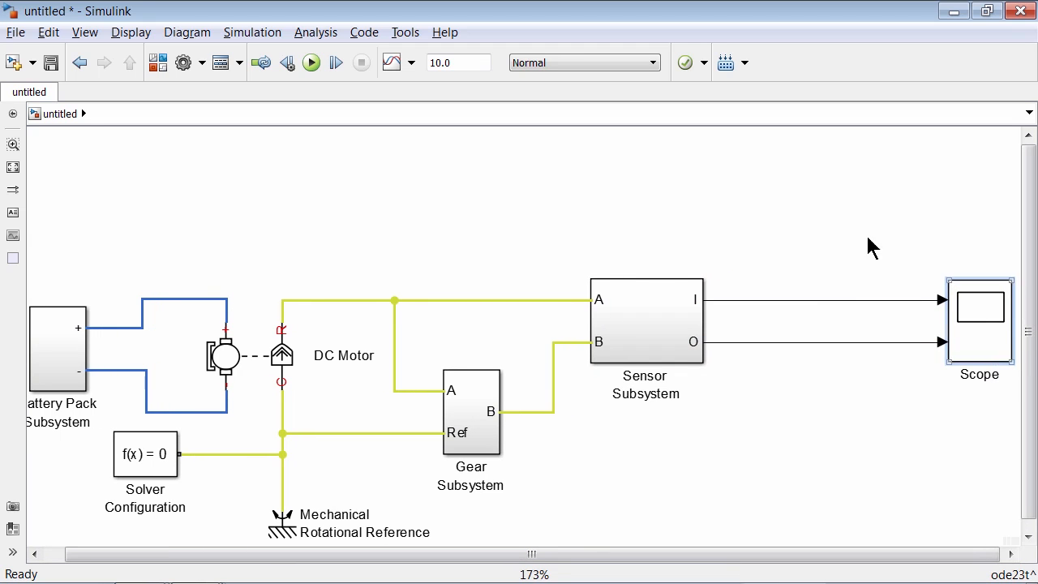
{"action": "left_click", "coordinate": [840, 229]}
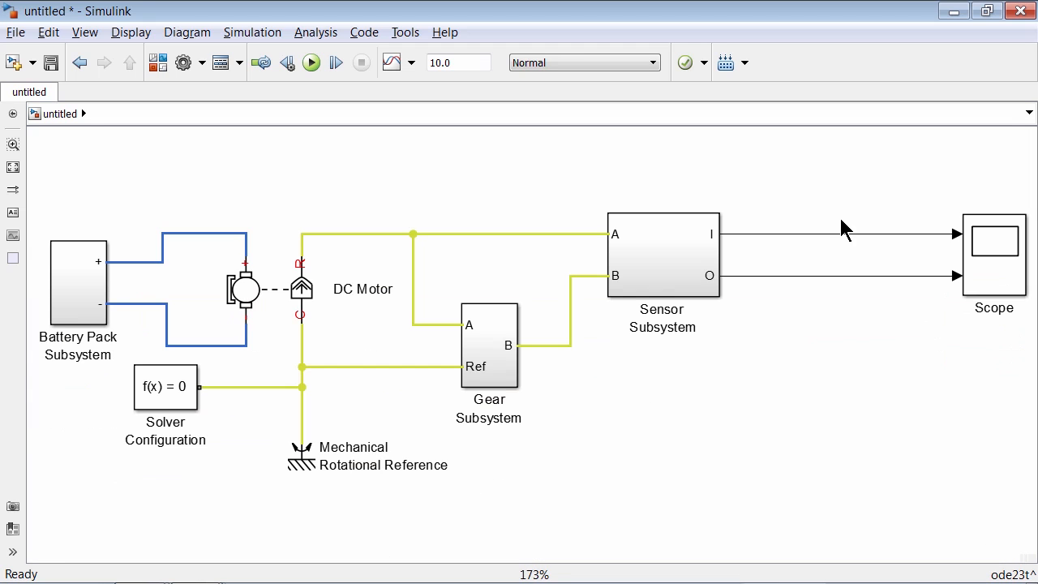
Run the simulation and dismiss the Diagnostic Viewer
{"action": "left_click", "coordinate": [312, 63]}
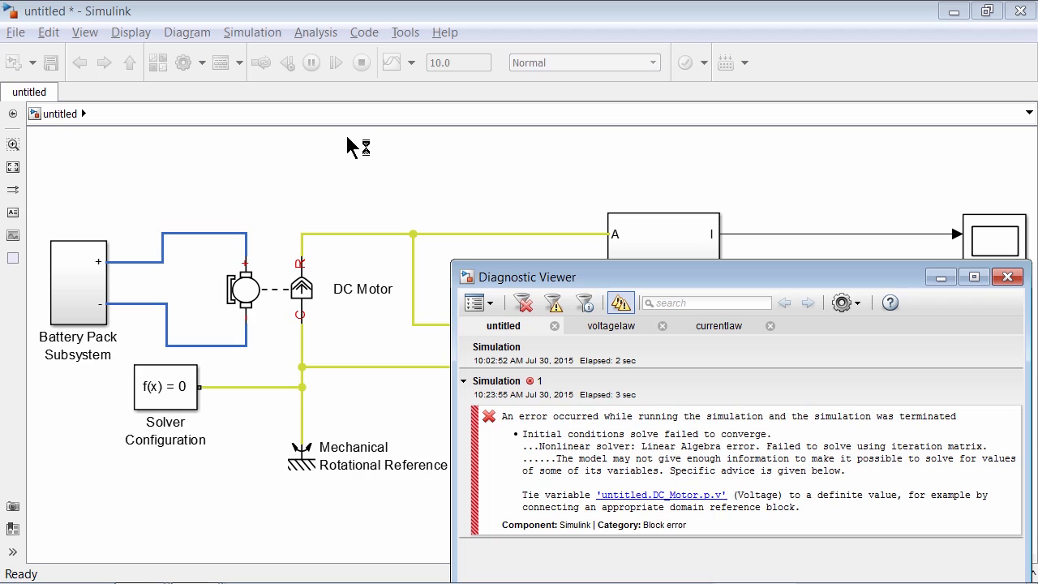
{"action": "left_click", "coordinate": [347, 138]}
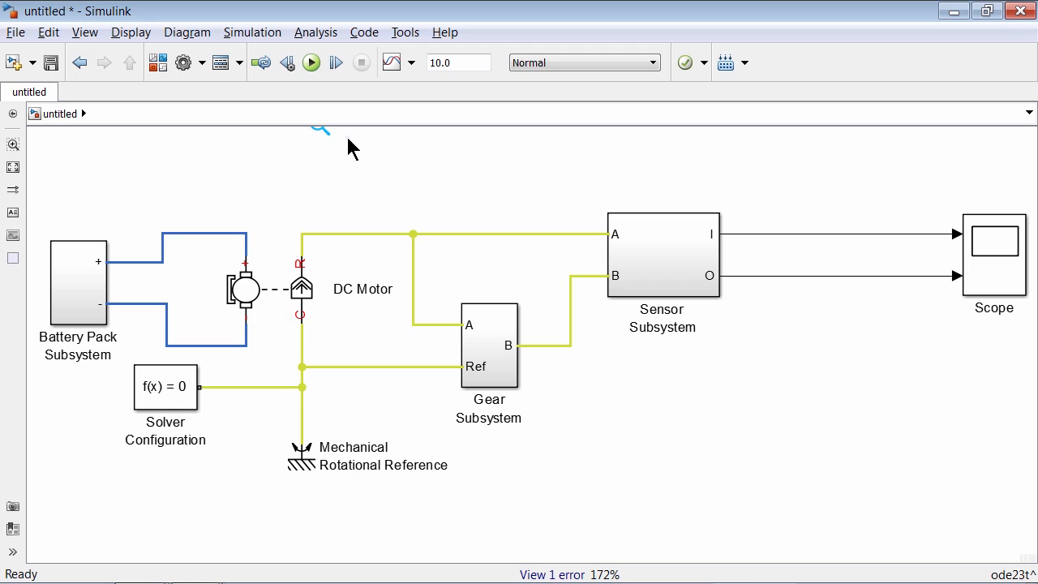
Add an Electrical Reference block from the Simscape Foundation Library's Electrical Elements to the model
{"action": "left_click", "coordinate": [158, 62]}
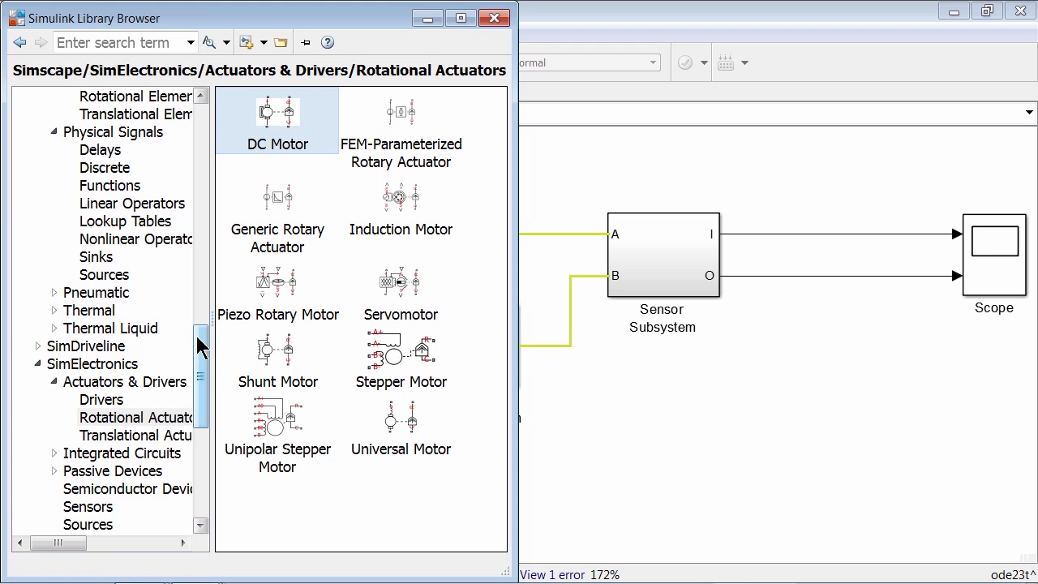
{"action": "left_click_drag", "start_coordinate": [200, 343], "coordinate": [138, 238]}
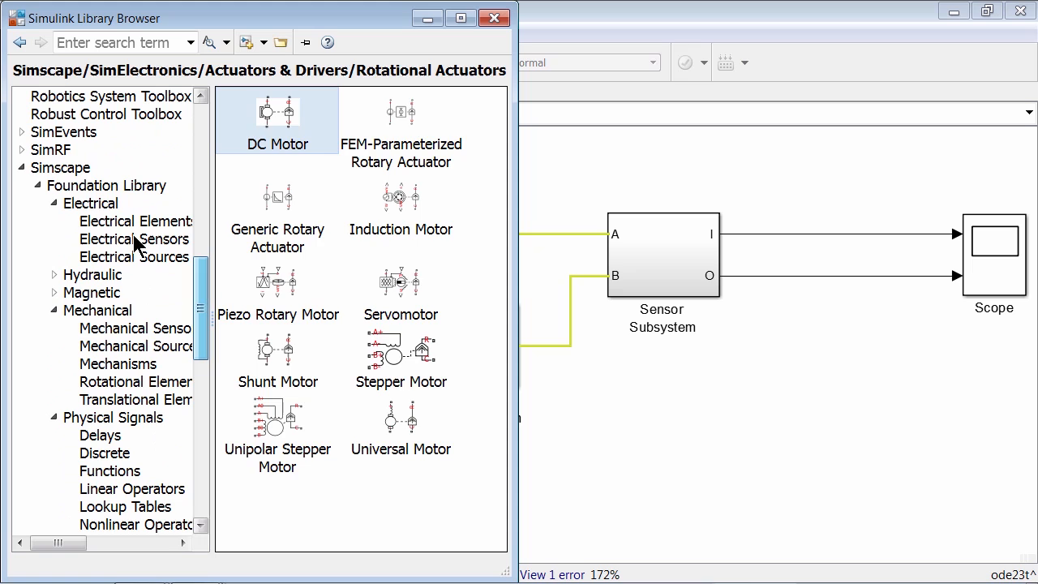
{"action": "left_click", "coordinate": [79, 167]}
{"action": "left_click", "coordinate": [86, 204]}
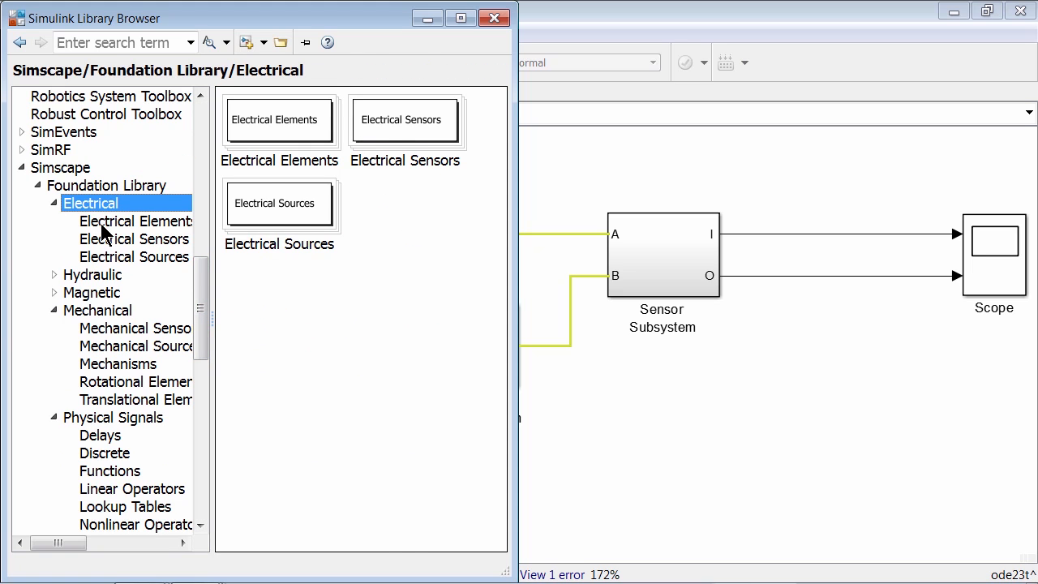
{"action": "left_click", "coordinate": [102, 226]}
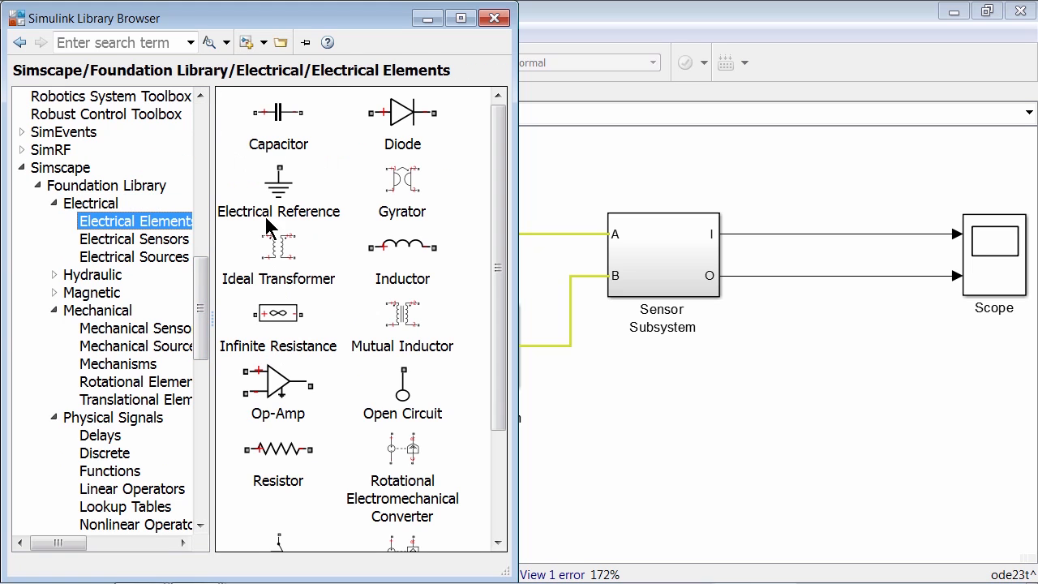
{"action": "left_click_drag", "start_coordinate": [271, 190], "coordinate": [77, 420]}
Shift the Solver Configuration block down, connect the Electrical Reference to the battery's negative line, and place its label beside the symbol
{"action": "left_click_drag", "start_coordinate": [181, 398], "coordinate": [160, 445]}
{"action": "mouse_move", "coordinate": [80, 408]}
{"action": "left_mouse_down"}
{"action": "mouse_move", "coordinate": [244, 395]}
{"action": "mouse_move", "coordinate": [246, 345]}
{"action": "left_mouse_up"}
{"action": "mouse_move", "coordinate": [324, 393]}
{"action": "left_mouse_down"}
{"action": "mouse_move", "coordinate": [184, 358]}
{"action": "mouse_move", "coordinate": [169, 384]}
{"action": "left_mouse_up"}
{"action": "left_click", "coordinate": [398, 444]}
{"action": "scroll", "coordinate": [477, 445], "scroll_direction": "down", "scroll_amount": 1}
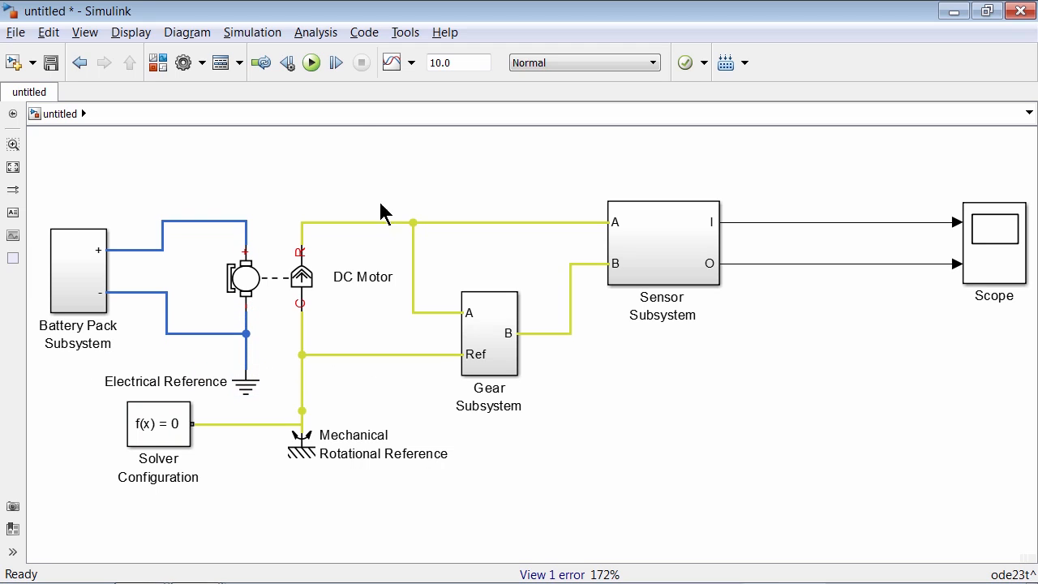
Run the simulation, open the Scope and autoscale its plots
{"action": "left_click", "coordinate": [311, 63]}
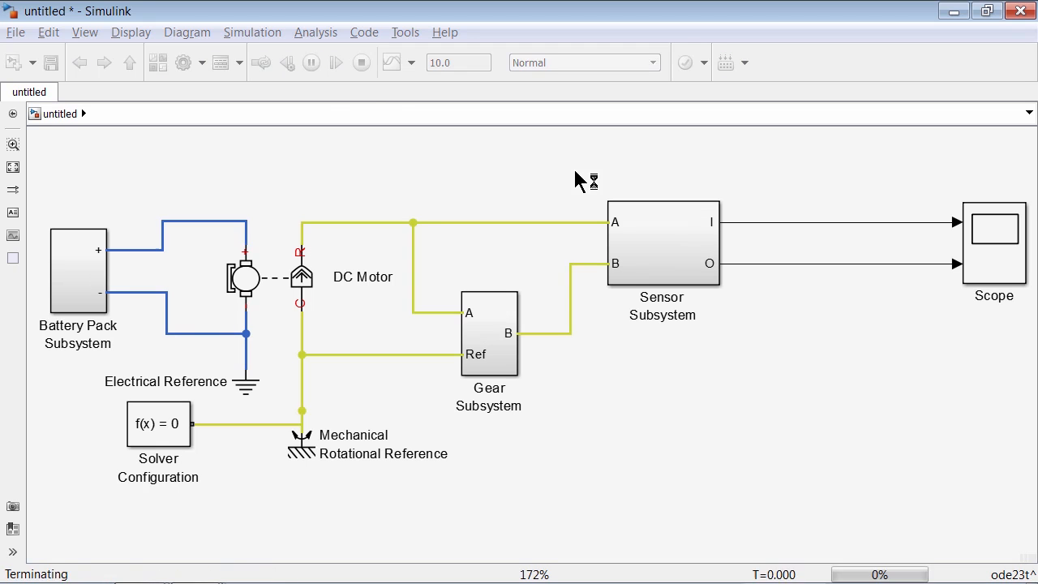
{"action": "left_click", "coordinate": [990, 250]}
{"action": "double_click", "coordinate": [990, 251]}
{"action": "right_click", "coordinate": [452, 138]}
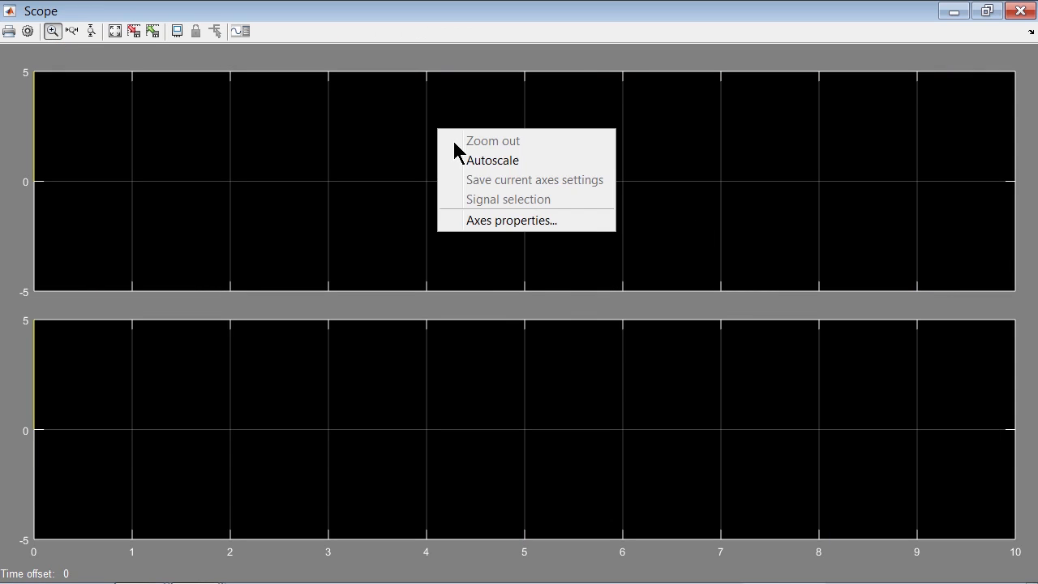
{"action": "left_click", "coordinate": [481, 162]}
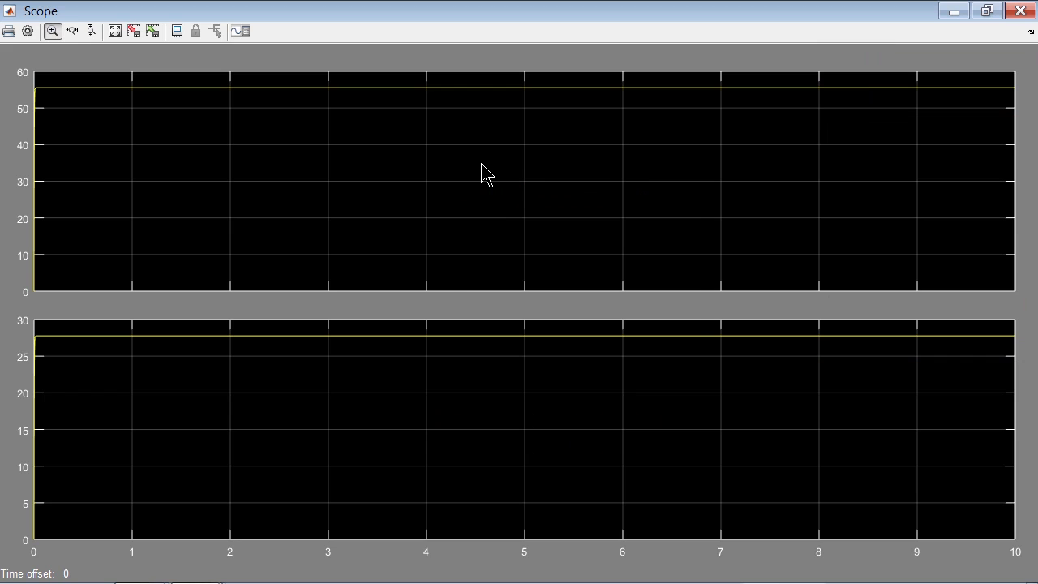
{"action": "key", "text": "alt+Tab"}
{"action": "key", "text": "Tab"}
{"action": "key", "text": "Tab"}
{"action": "key", "text": "Tab"}
{"action": "key", "text": "Tab"}
{"action": "key", "text": "Tab"}
{"action": "key", "text": "Tab"}
{"action": "key", "text": "Tab"}
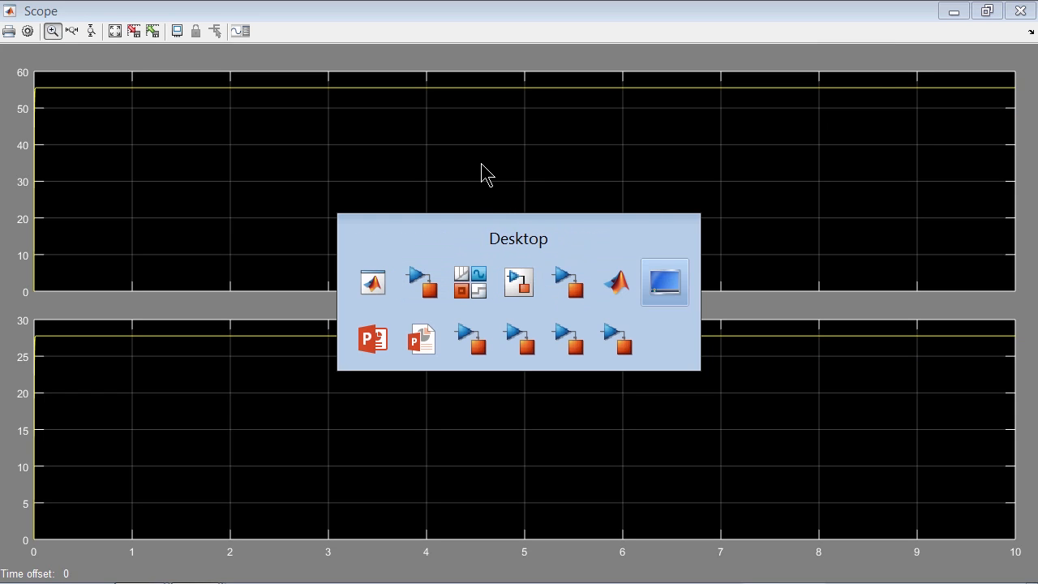
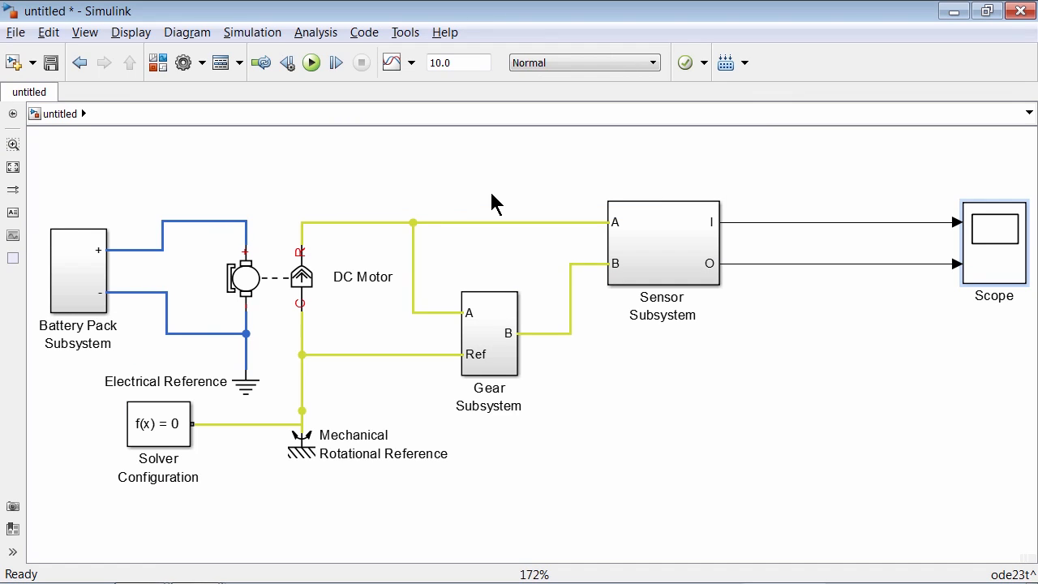
In the Gear Subsystem, specify the Inertia block's initial rotational velocity as 10 rad/s with High priority
{"action": "double_click", "coordinate": [498, 325]}
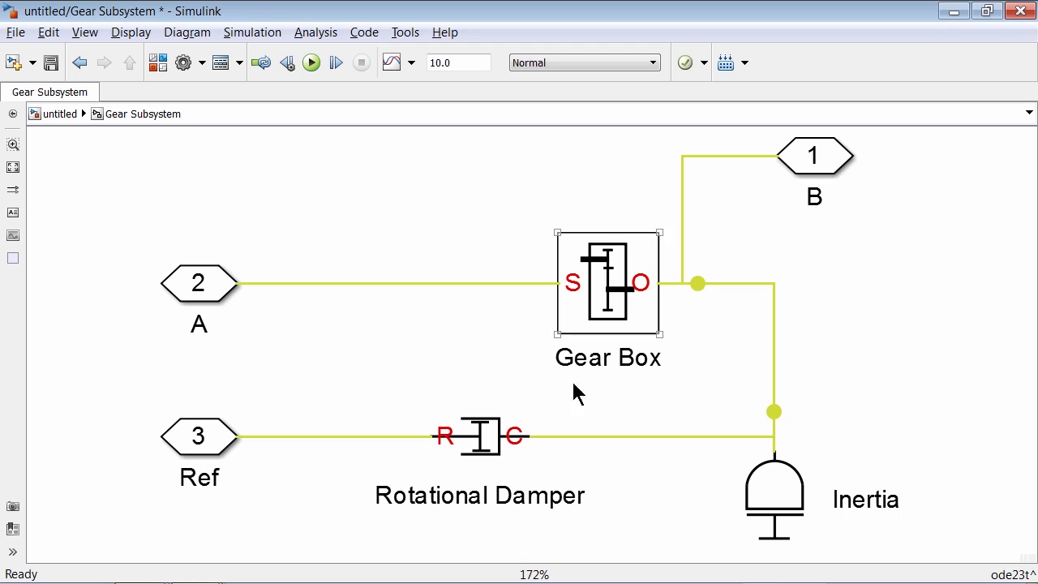
{"action": "double_click", "coordinate": [765, 487]}
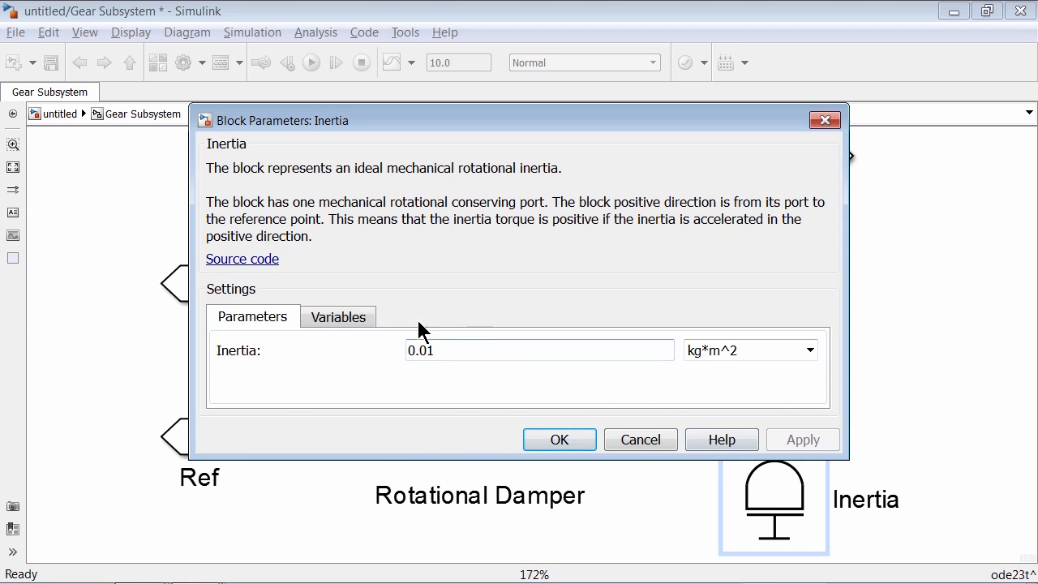
{"action": "left_click", "coordinate": [359, 316]}
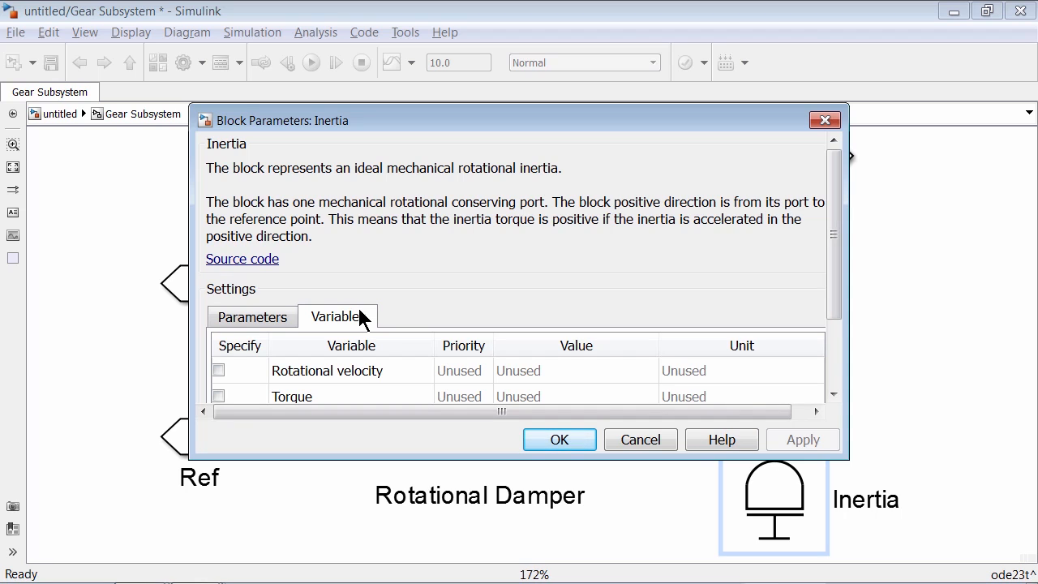
{"action": "left_click", "coordinate": [218, 371]}
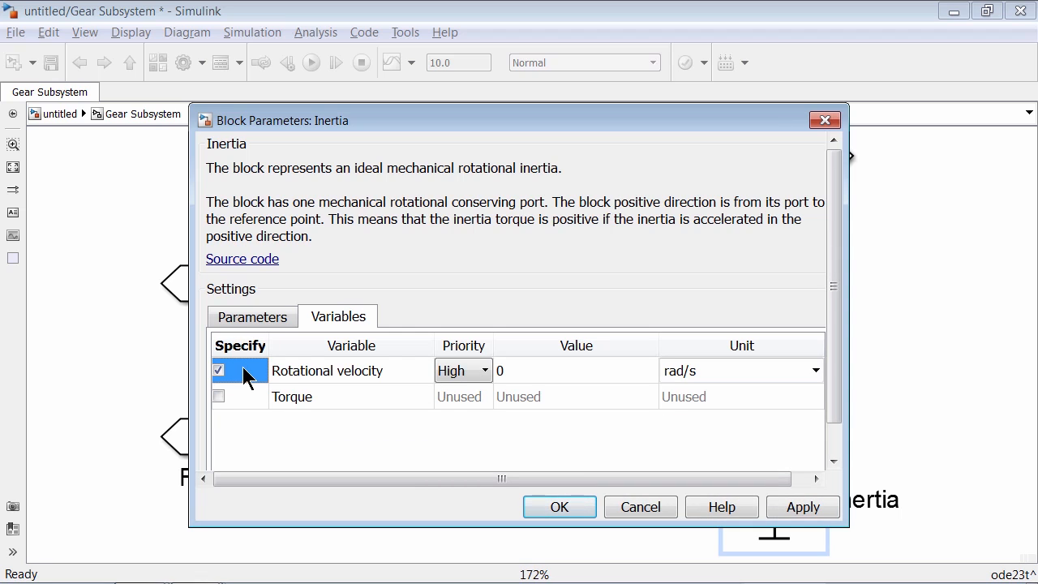
{"action": "left_click", "coordinate": [528, 370]}
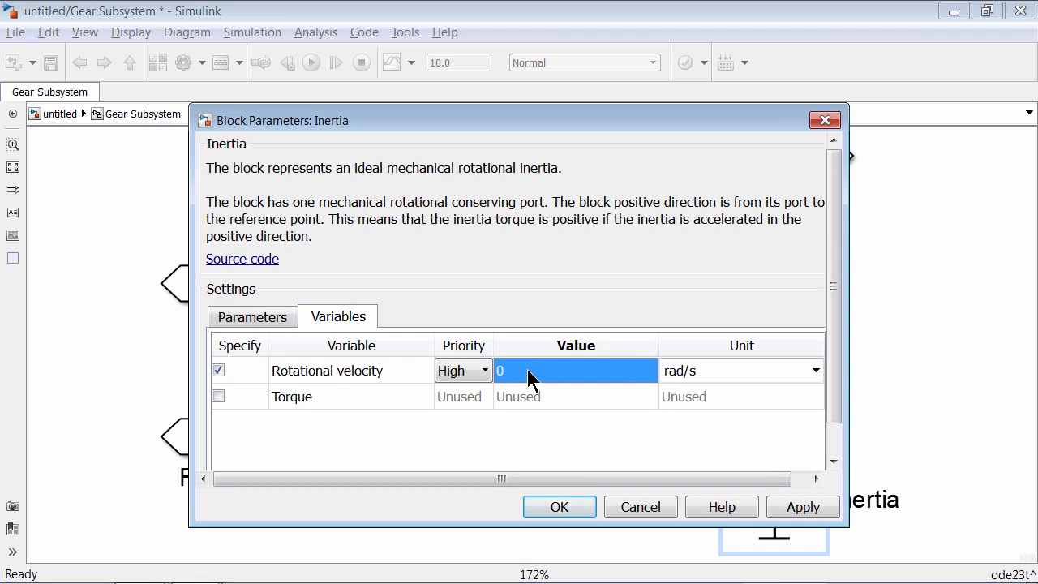
{"action": "left_click", "coordinate": [527, 369]}
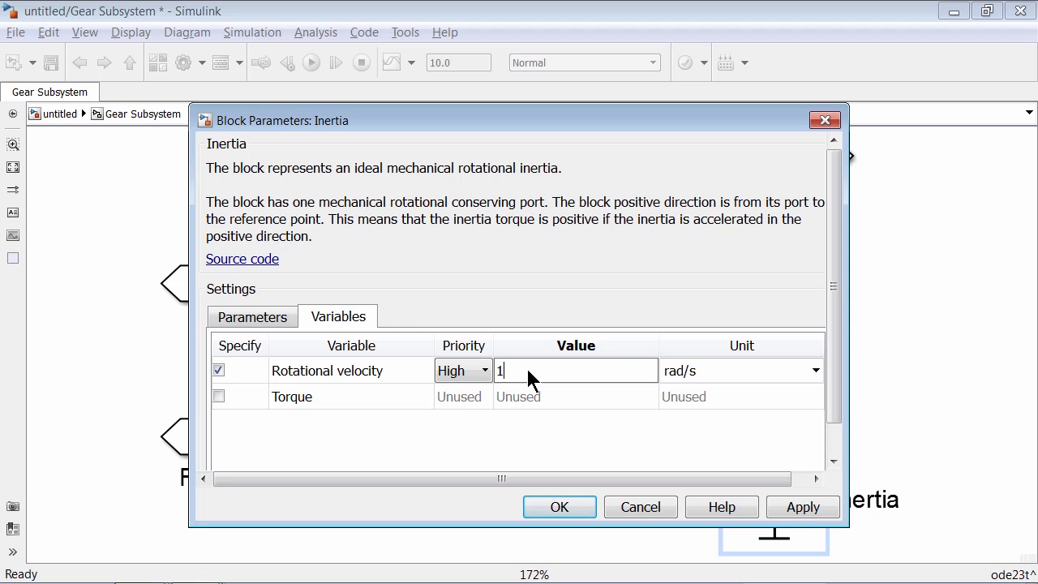
{"action": "type", "text": "10"}
{"action": "key", "text": "Tab"}
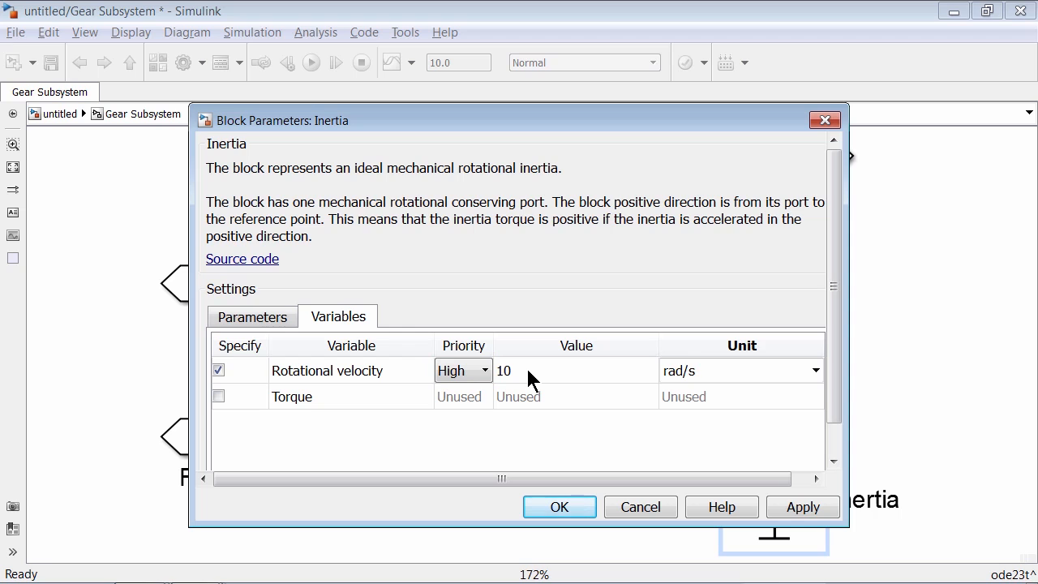
{"action": "left_click", "coordinate": [551, 506]}
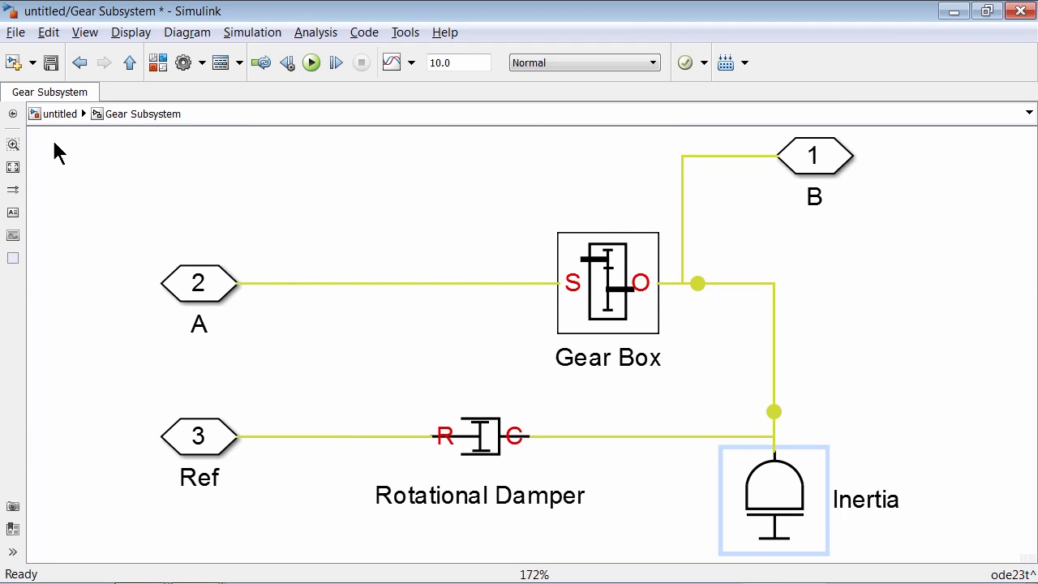
Return to the top-level model and set the DC Motor's initial rotor speed to 10 rad/s
{"action": "left_click", "coordinate": [60, 113]}
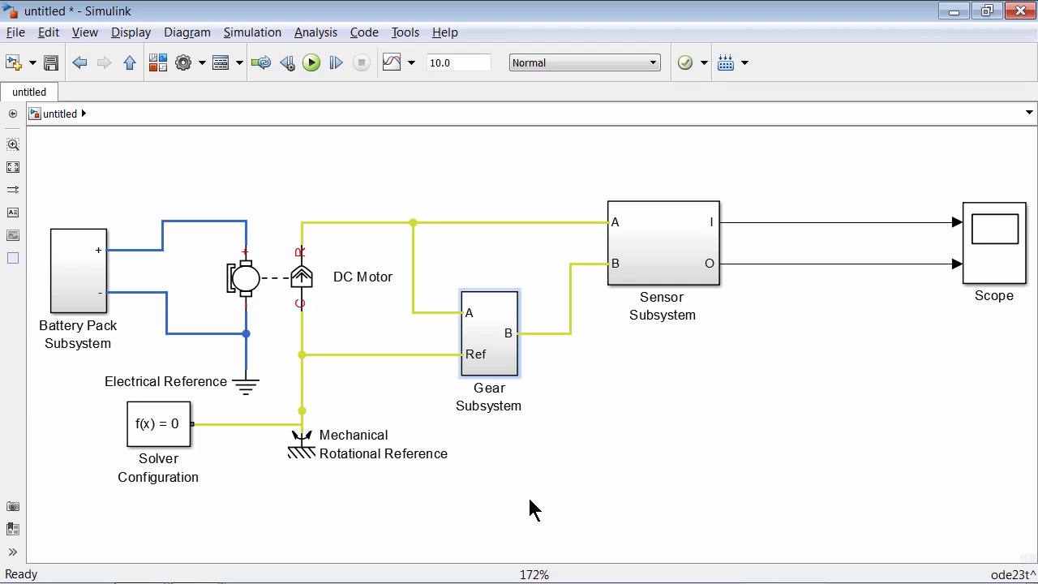
{"action": "double_click", "coordinate": [280, 283]}
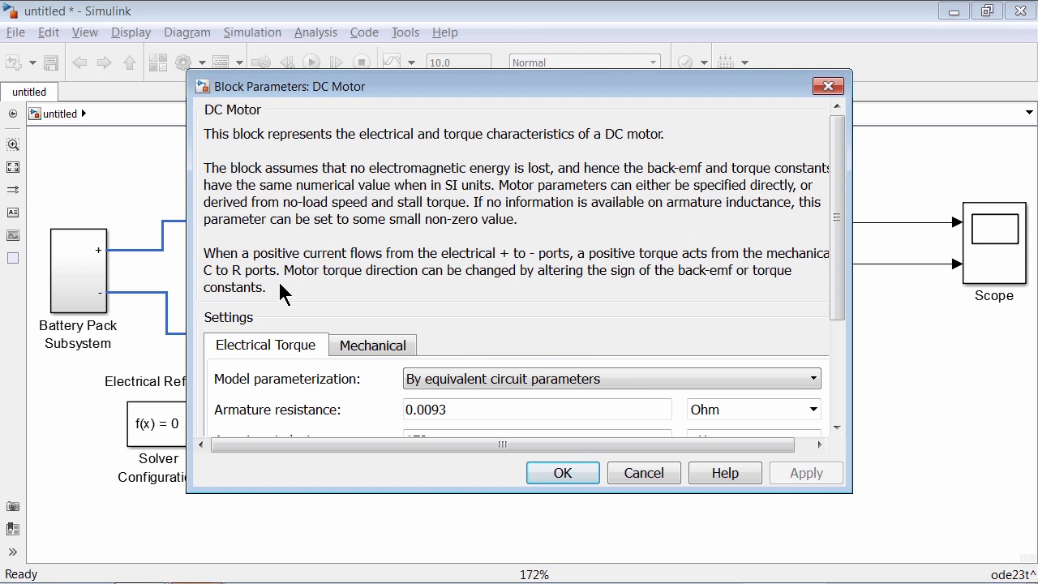
{"action": "left_click", "coordinate": [366, 344]}
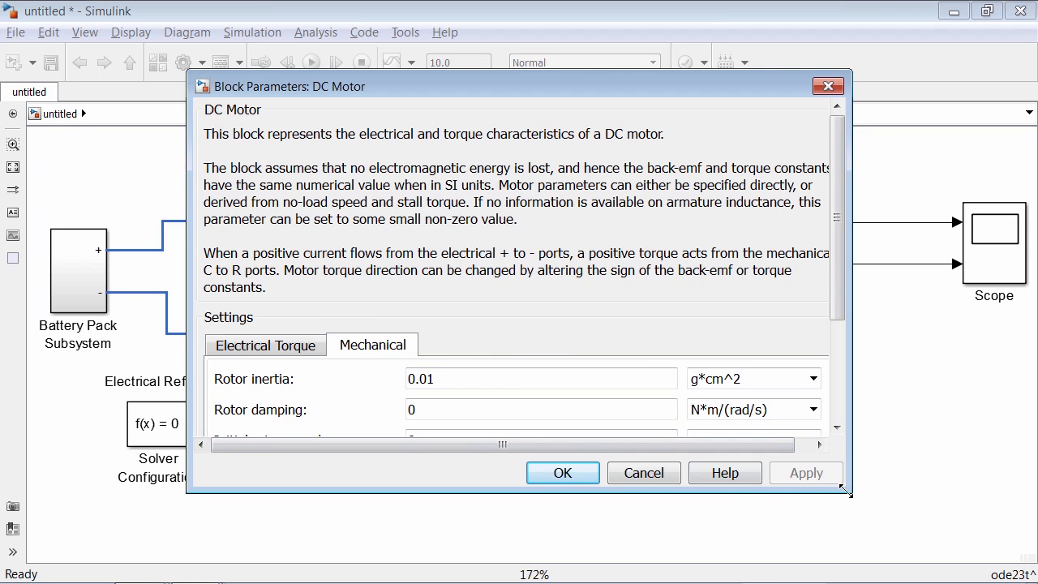
{"action": "double_click", "coordinate": [475, 446]}
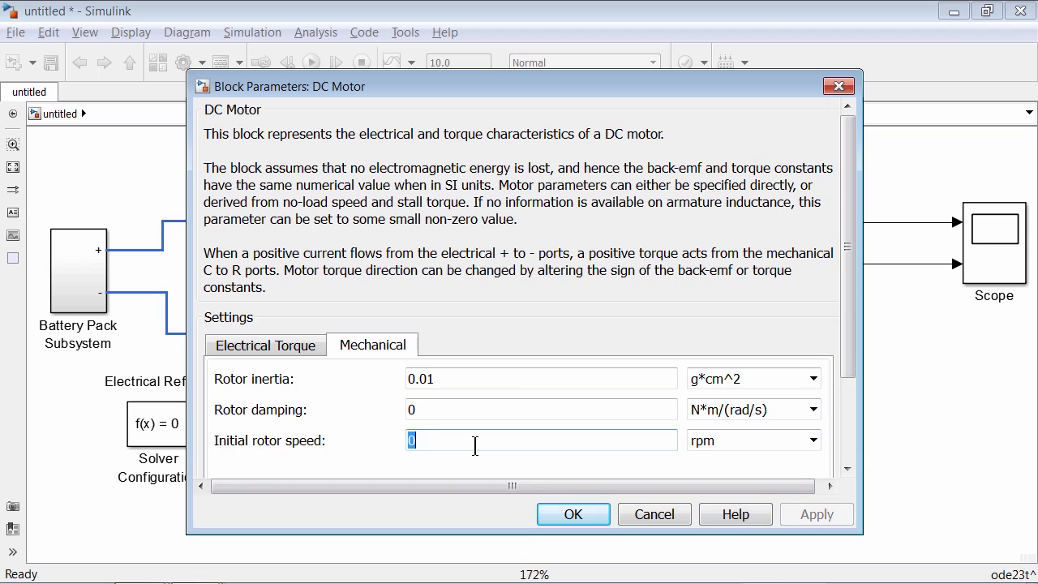
{"action": "type", "text": "10"}
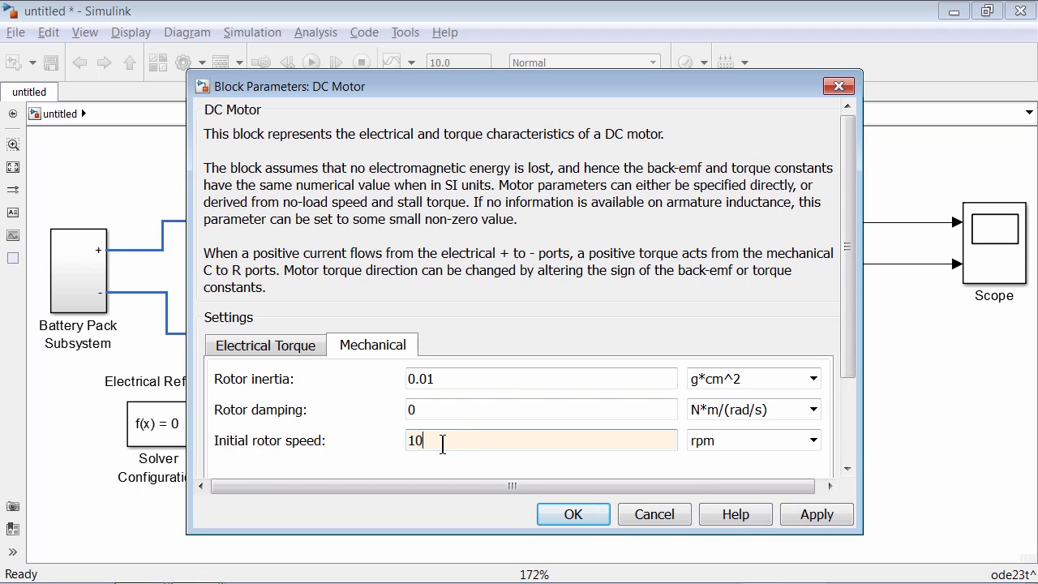
{"action": "key", "text": "Tab"}
{"action": "type", "text": "rad"}
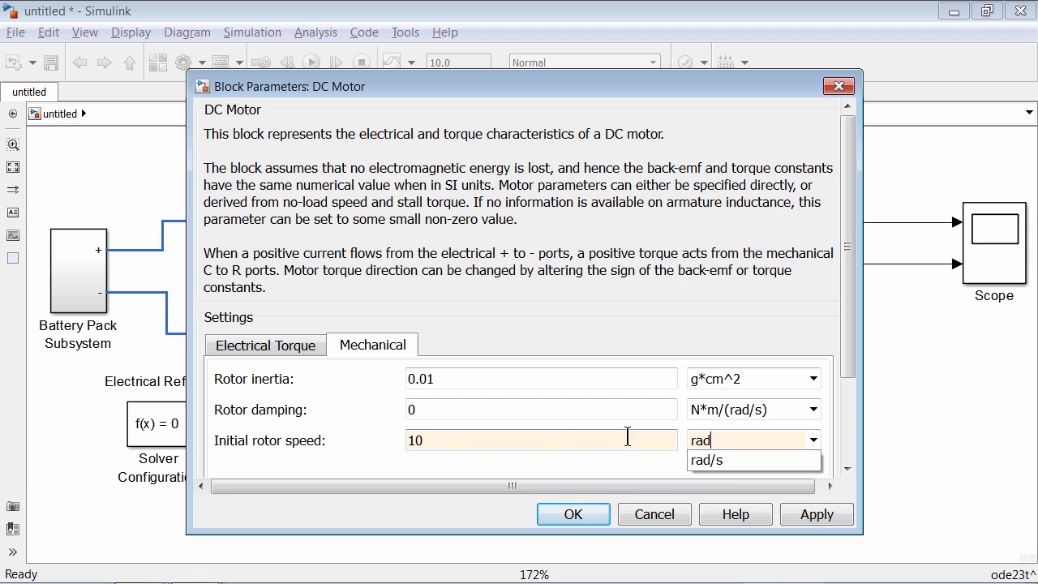
{"action": "left_click", "coordinate": [711, 459]}
{"action": "left_click", "coordinate": [573, 514]}
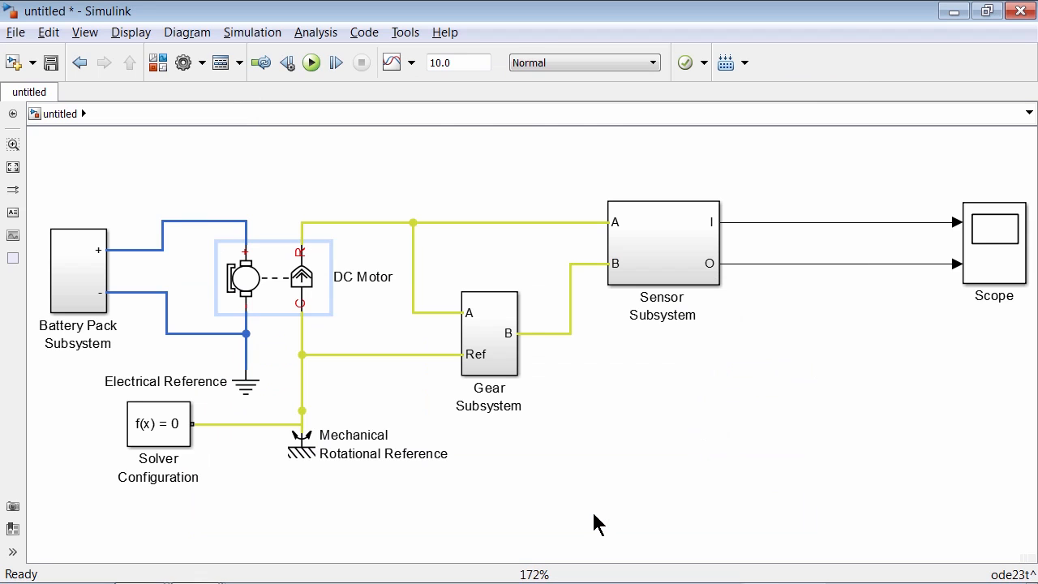
{"action": "left_click", "coordinate": [593, 522]}
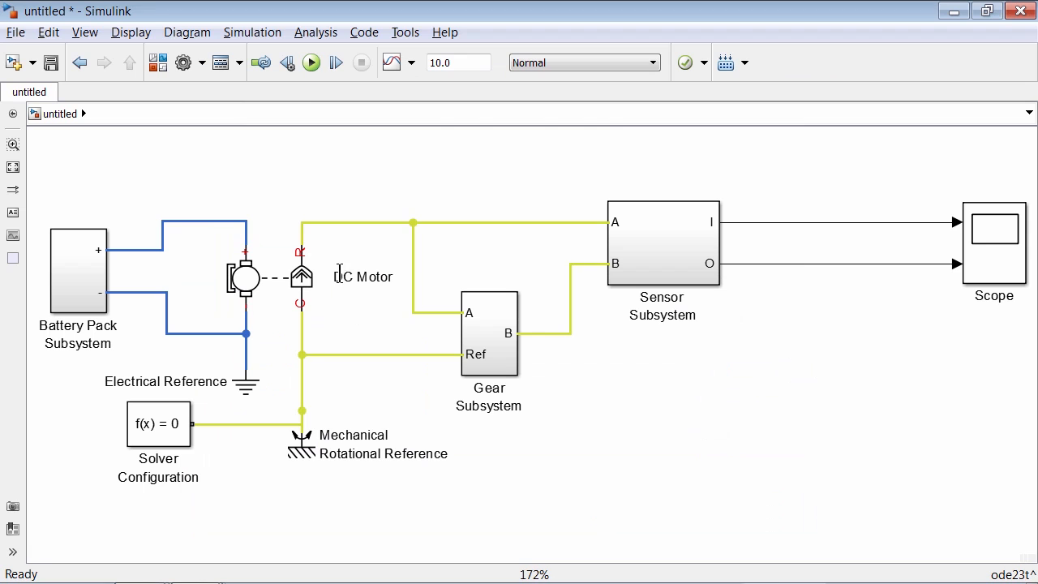
Open the Simscape Variable Viewer for the model, maximize it and collapse its variable tree
{"action": "left_click", "coordinate": [324, 33]}
{"action": "mouse_move", "coordinate": [349, 130]}
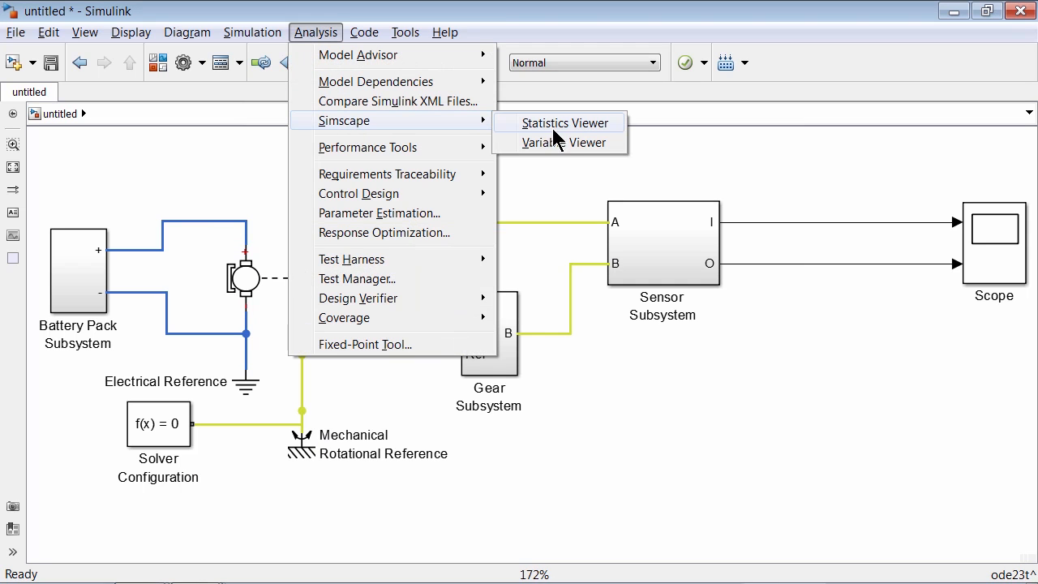
{"action": "left_click", "coordinate": [558, 142]}
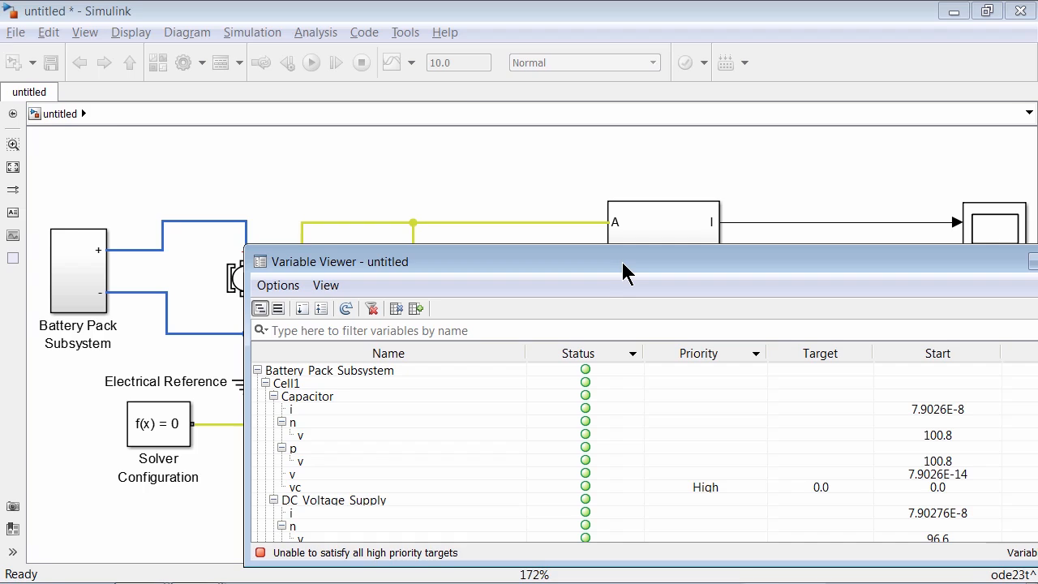
{"action": "double_click", "coordinate": [622, 261]}
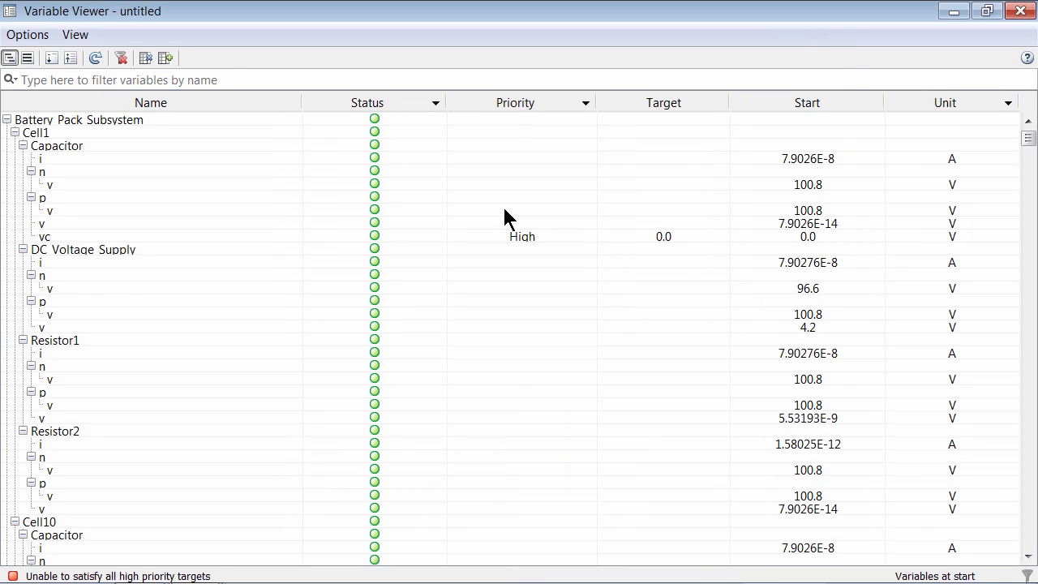
{"action": "left_click", "coordinate": [72, 59]}
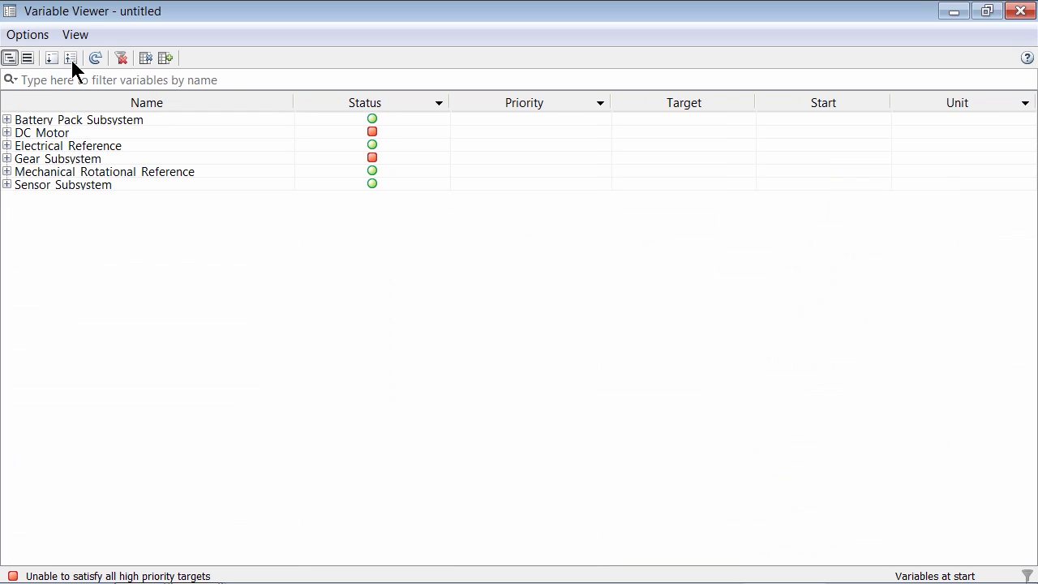
Compare the target and start values of the DC Motor's inertia1 and the Gear Subsystem's Inertia
{"action": "left_click", "coordinate": [8, 132]}
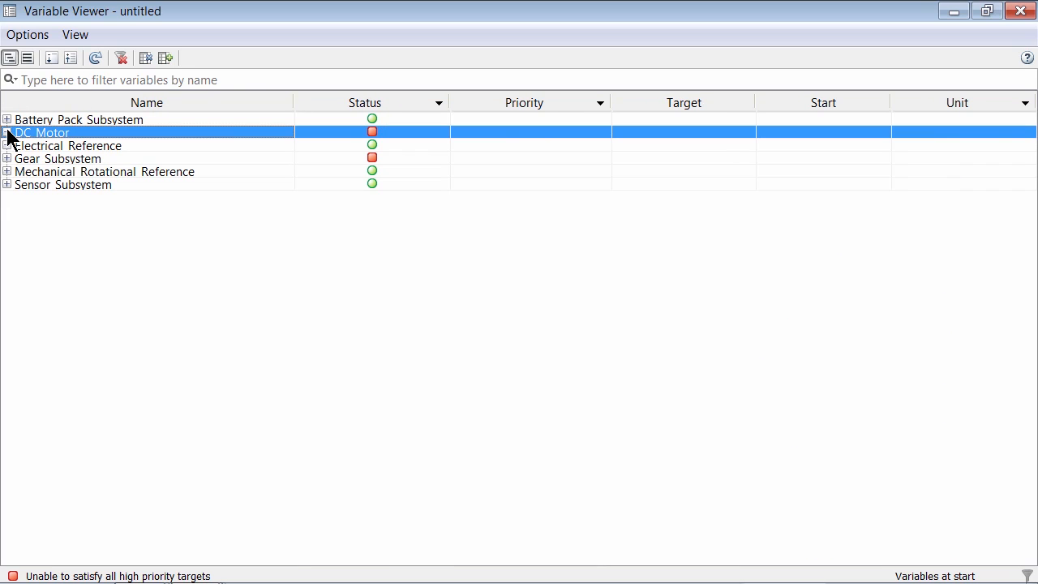
{"action": "left_click", "coordinate": [7, 132]}
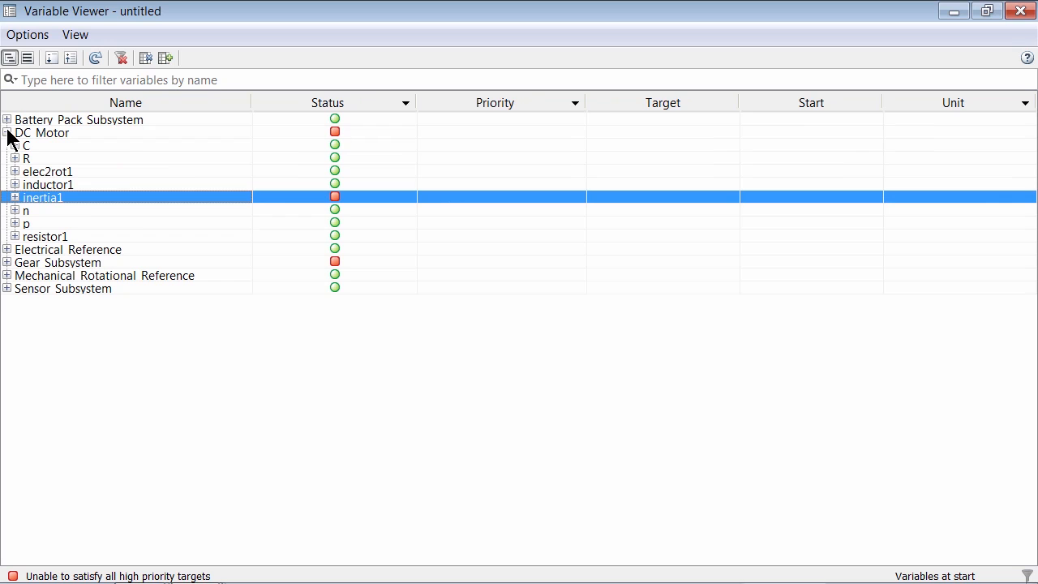
{"action": "left_click", "coordinate": [16, 198]}
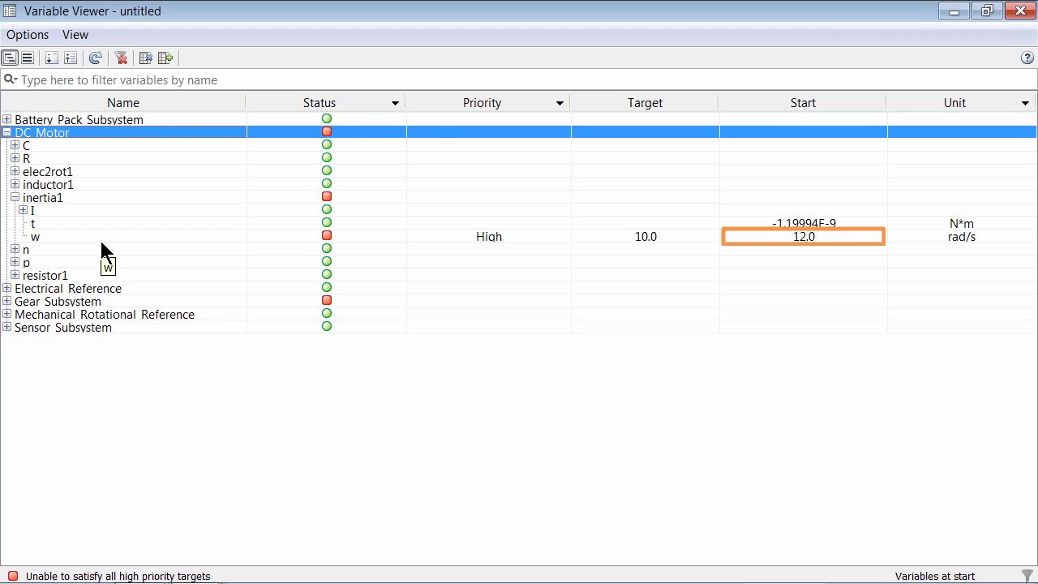
{"action": "left_click", "coordinate": [7, 300]}
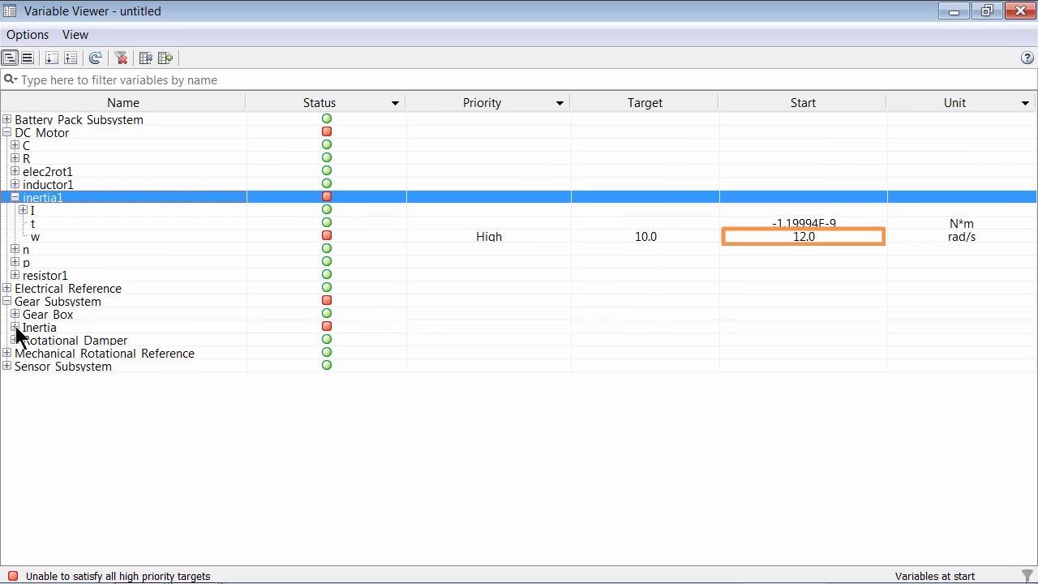
{"action": "left_click", "coordinate": [14, 327]}
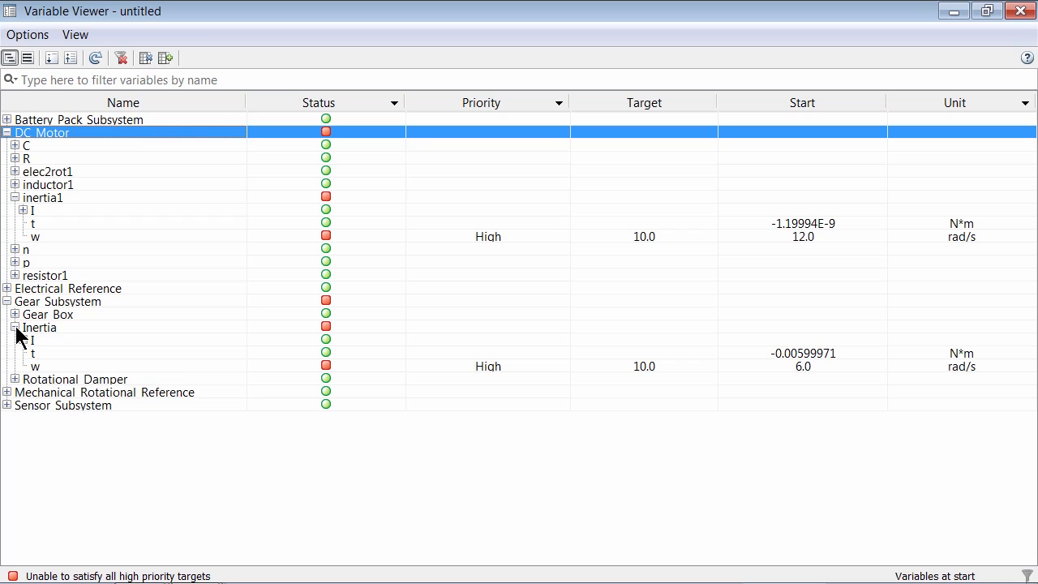
From the Variable Viewer, open the Gear Subsystem's Inertia block dialog and set its rotational velocity priority to Low
{"action": "left_click", "coordinate": [35, 330]}
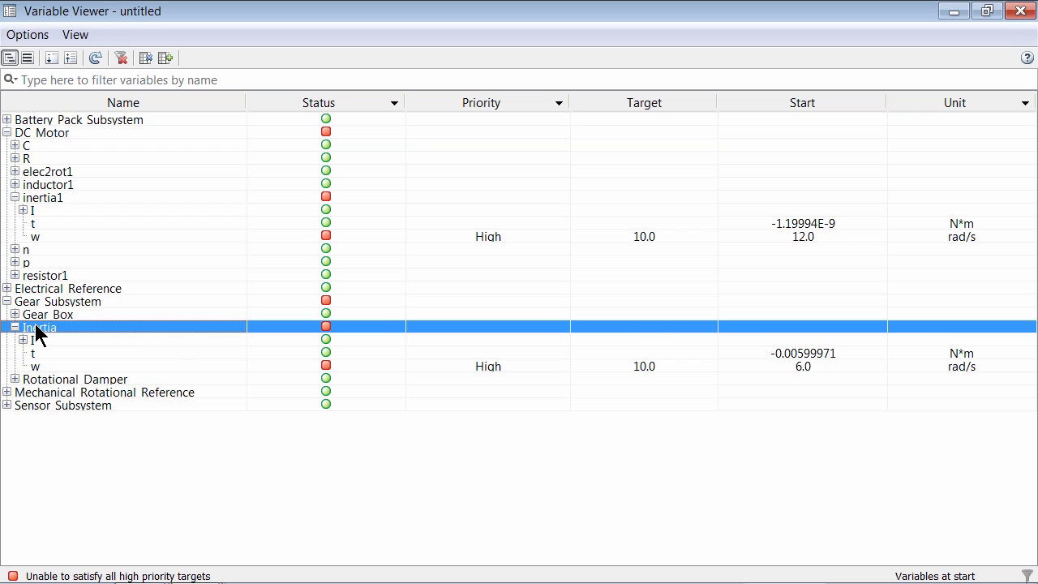
{"action": "right_click", "coordinate": [37, 330]}
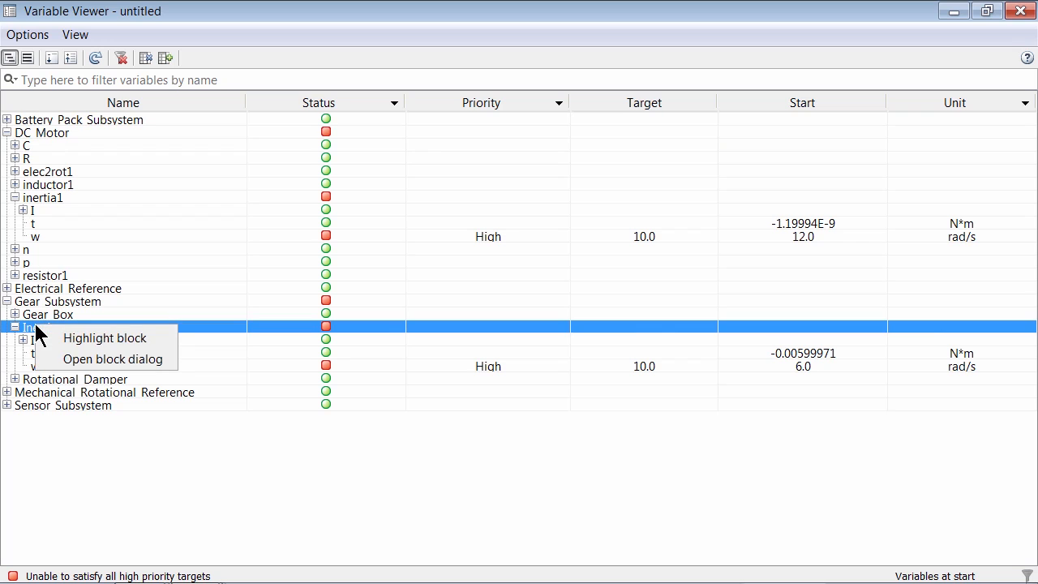
{"action": "left_click", "coordinate": [68, 360]}
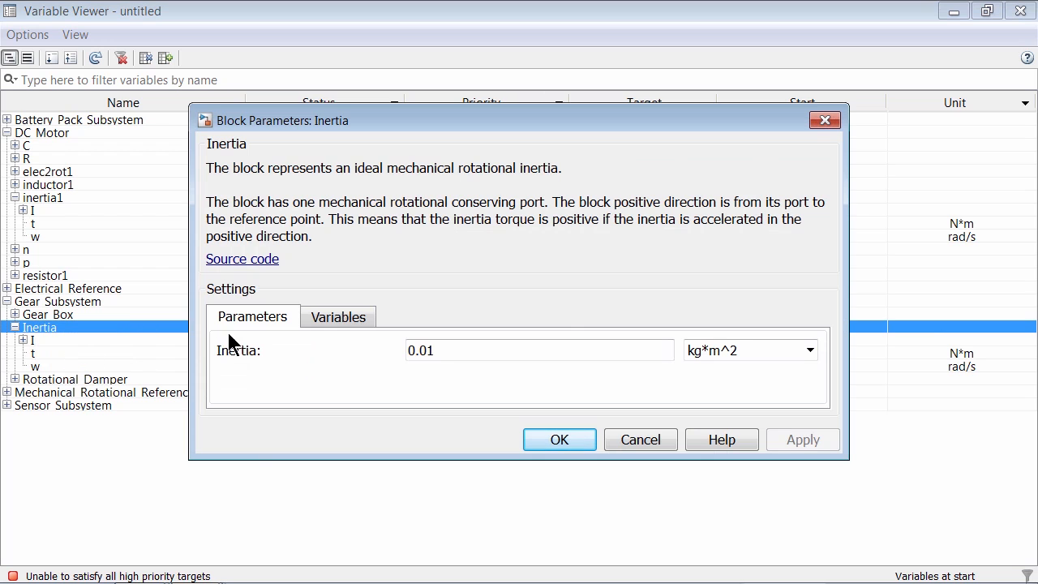
{"action": "left_click", "coordinate": [332, 318]}
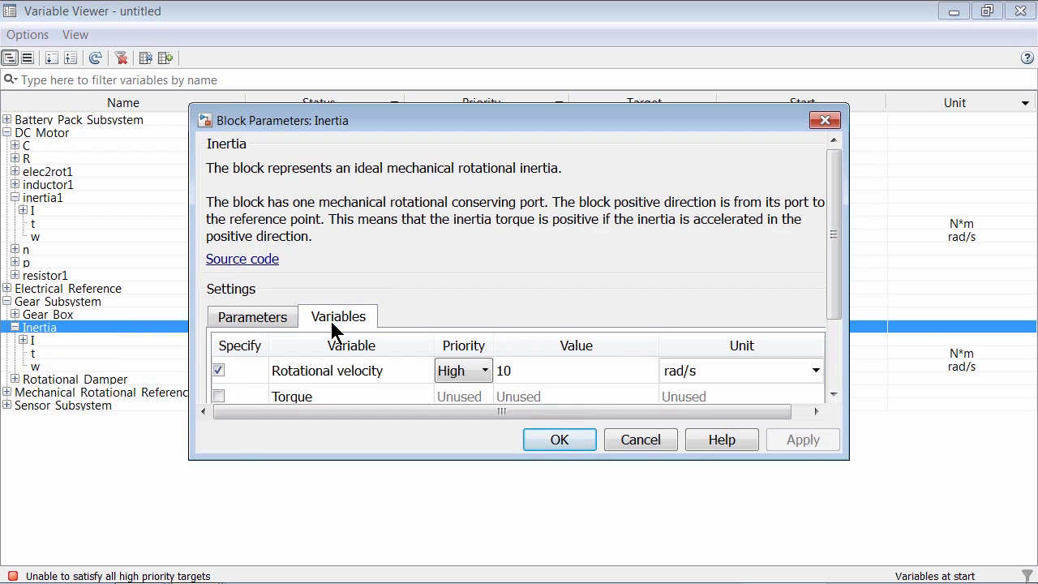
{"action": "left_click", "coordinate": [474, 374]}
{"action": "left_click", "coordinate": [467, 392]}
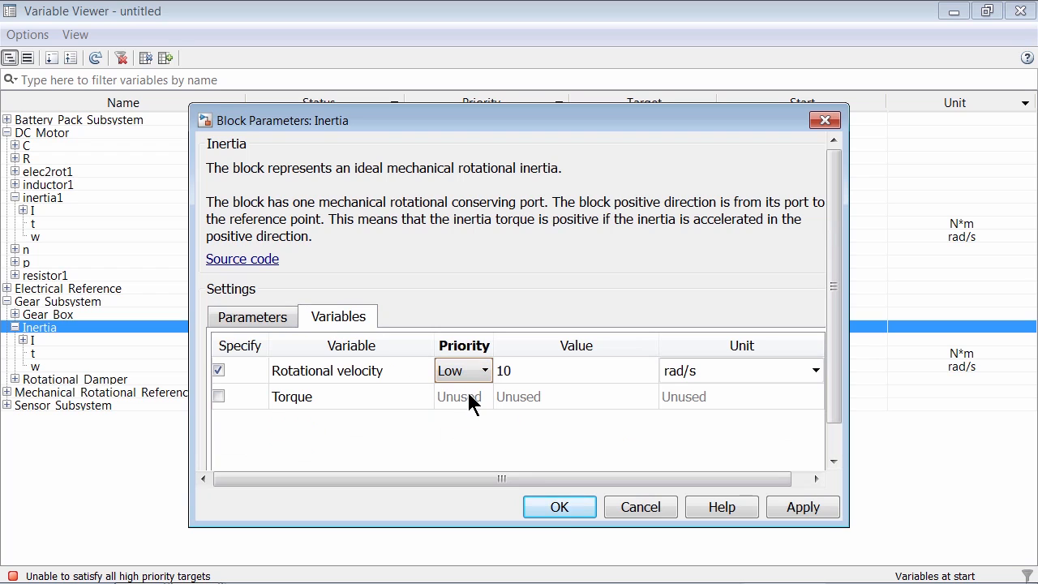
{"action": "left_click", "coordinate": [559, 509]}
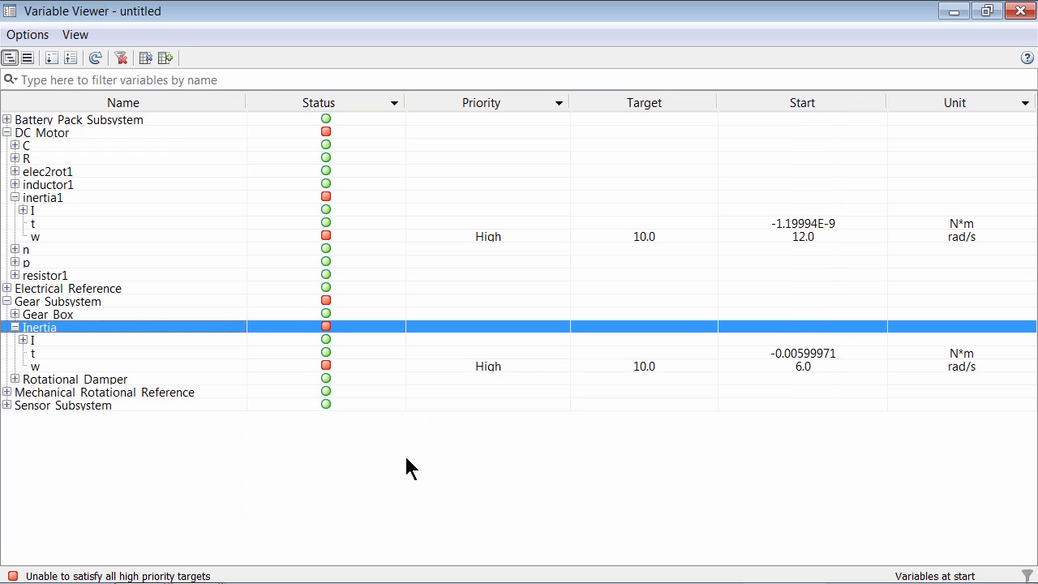
Refresh the Variable Viewer and compare target and start values of the DC Motor's inertia1 and the Gear Subsystem's Inertia
{"action": "left_click", "coordinate": [96, 58]}
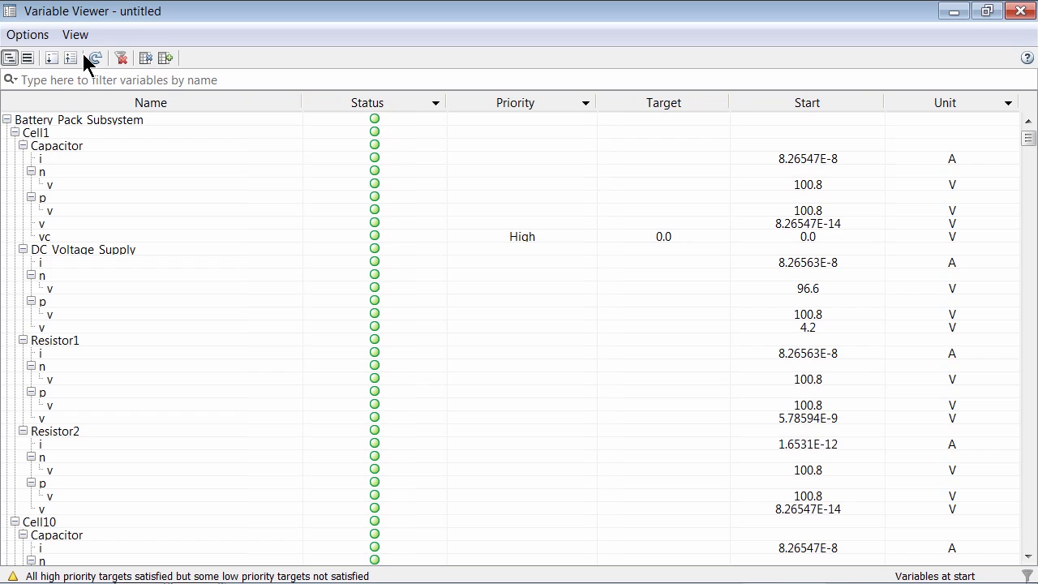
{"action": "left_click", "coordinate": [72, 61]}
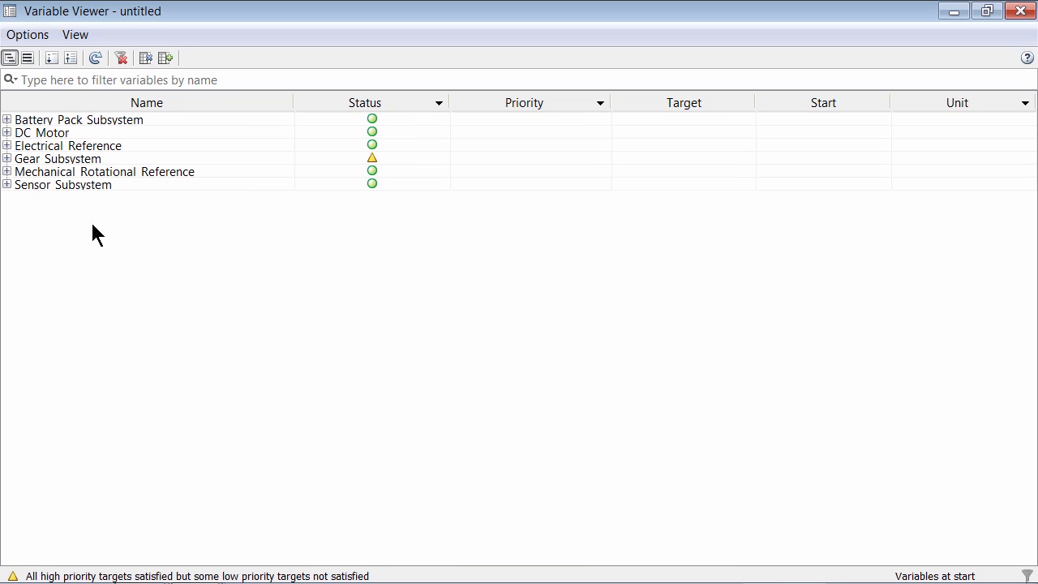
{"action": "left_click", "coordinate": [6, 132]}
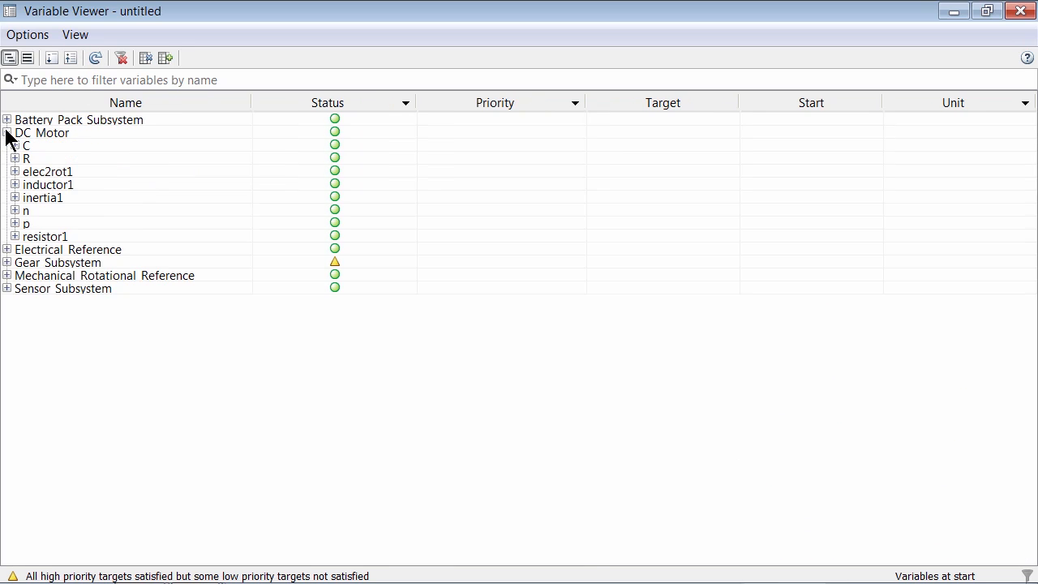
{"action": "left_click", "coordinate": [14, 197]}
{"action": "left_click", "coordinate": [11, 303]}
{"action": "left_click", "coordinate": [7, 301]}
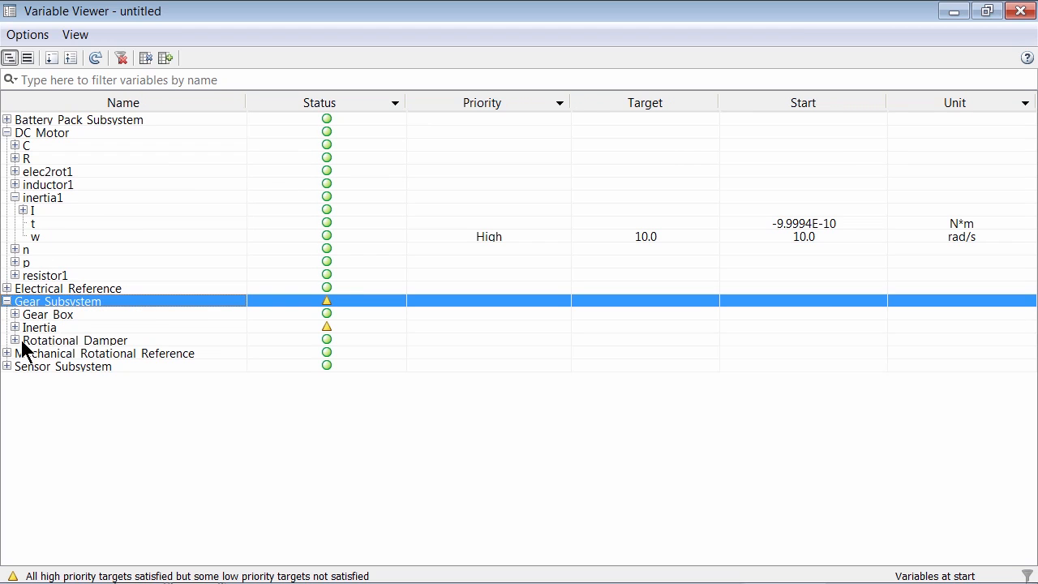
{"action": "left_click", "coordinate": [16, 327]}
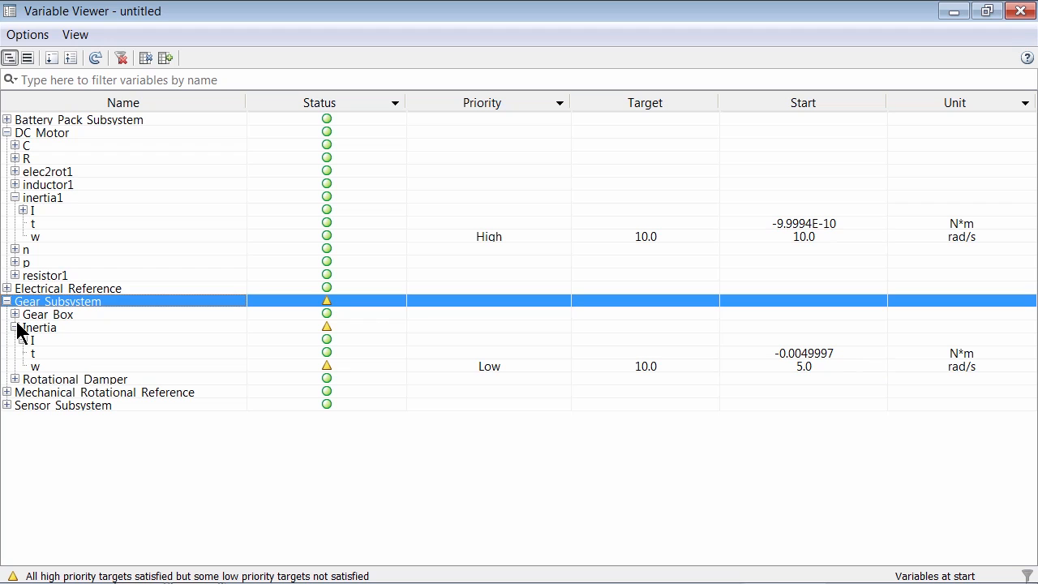
Back in the model, set the Simscape configuration parameters to log All simulation data without limiting data points
{"action": "key", "text": "alt+Tab"}
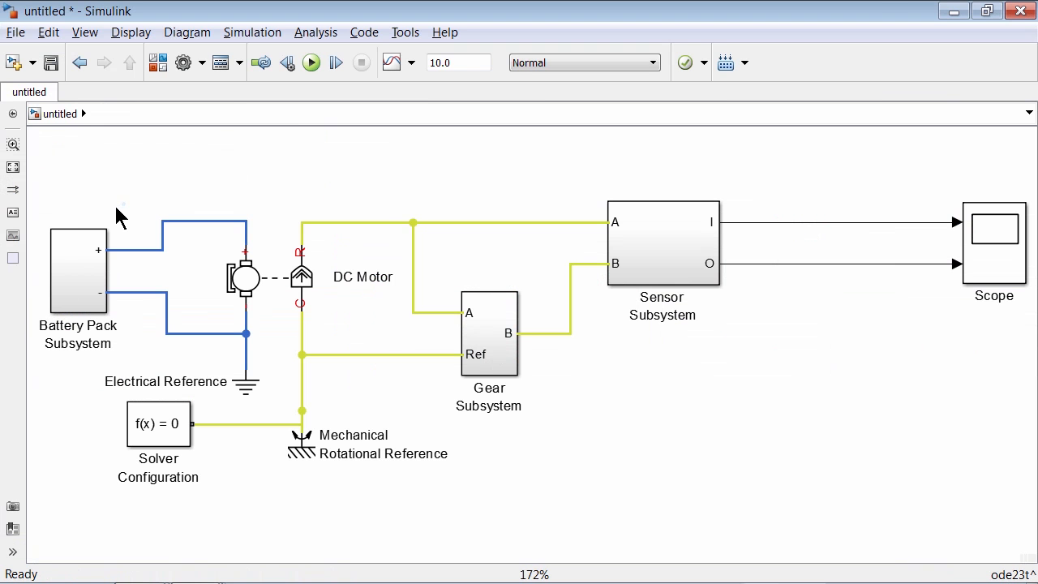
{"action": "left_click", "coordinate": [201, 175]}
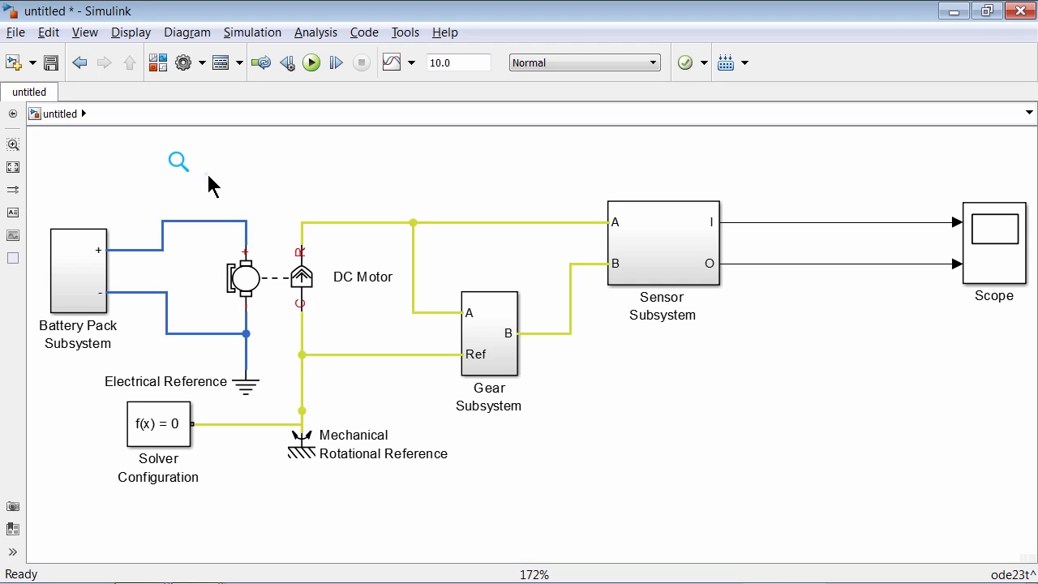
{"action": "left_click", "coordinate": [185, 63]}
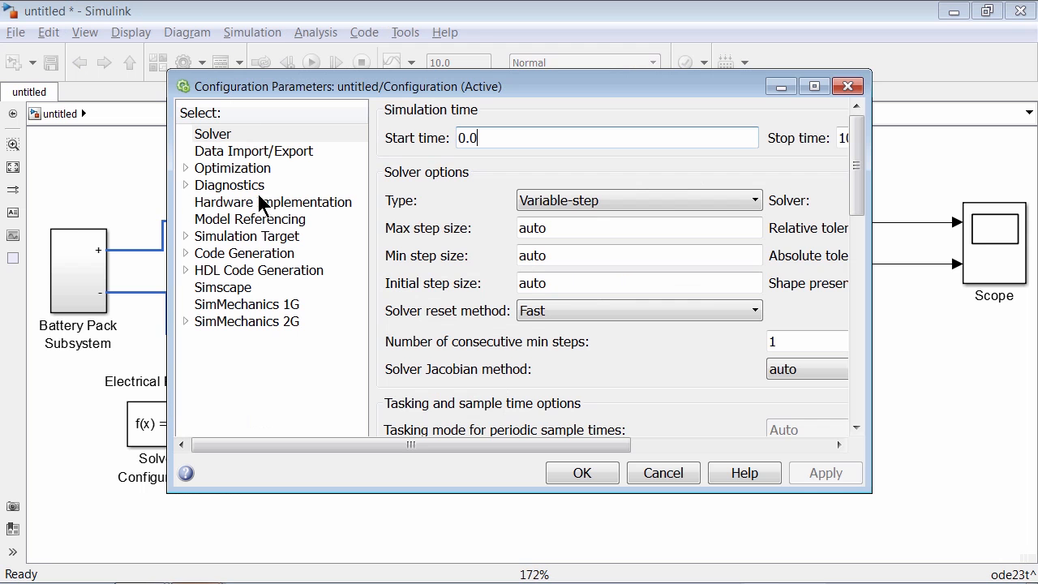
{"action": "left_click", "coordinate": [227, 289]}
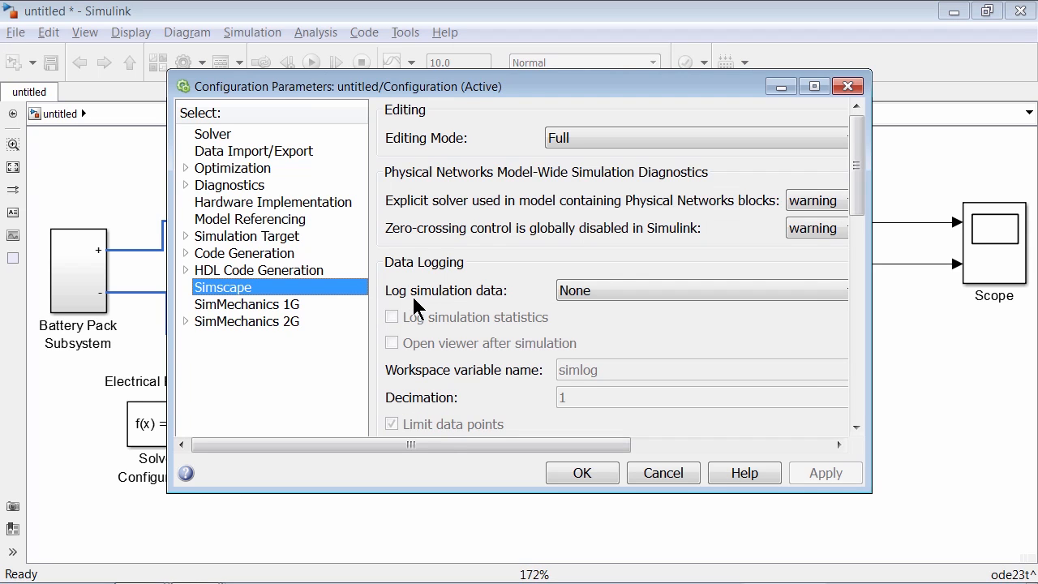
{"action": "left_click", "coordinate": [608, 289]}
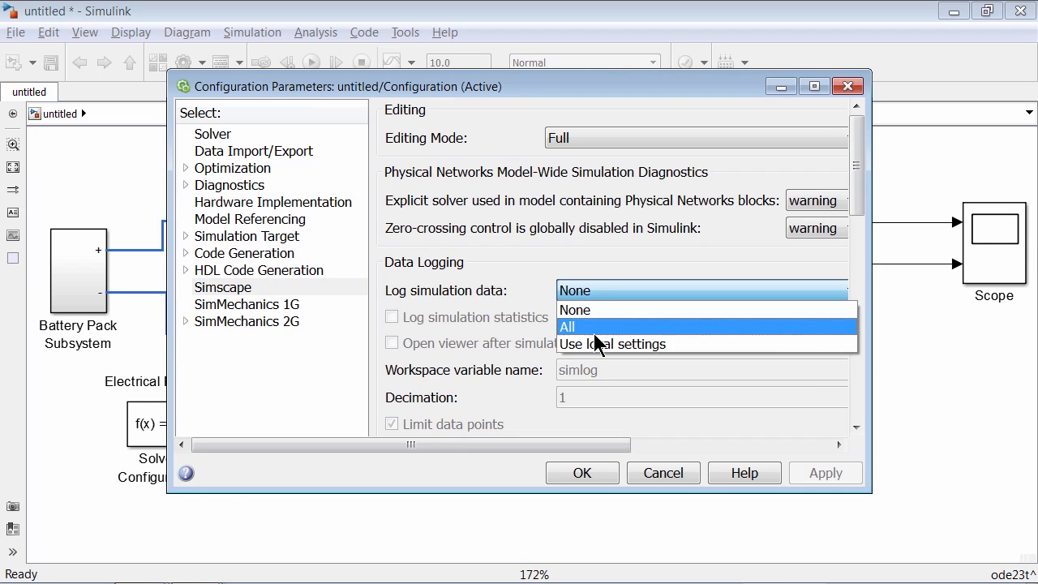
{"action": "left_click", "coordinate": [575, 328]}
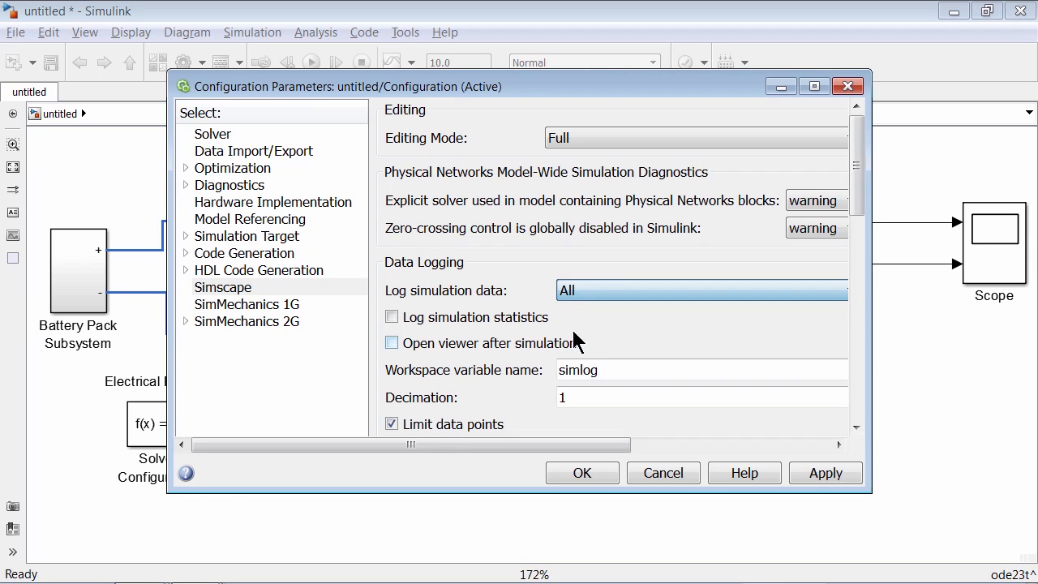
{"action": "left_click", "coordinate": [458, 426]}
{"action": "scroll", "coordinate": [484, 414], "scroll_direction": "down", "scroll_amount": 2}
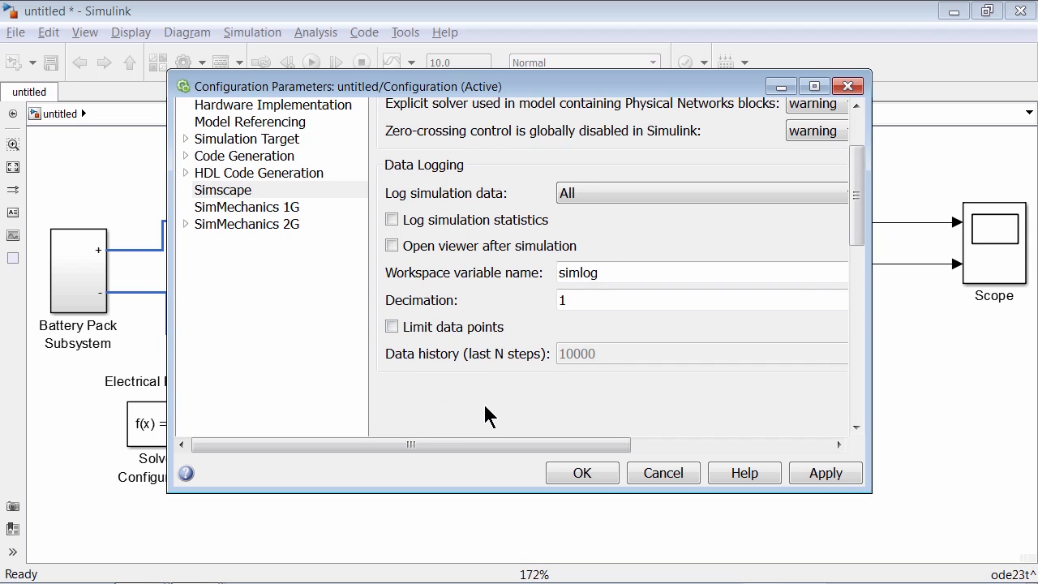
{"action": "left_click", "coordinate": [822, 471]}
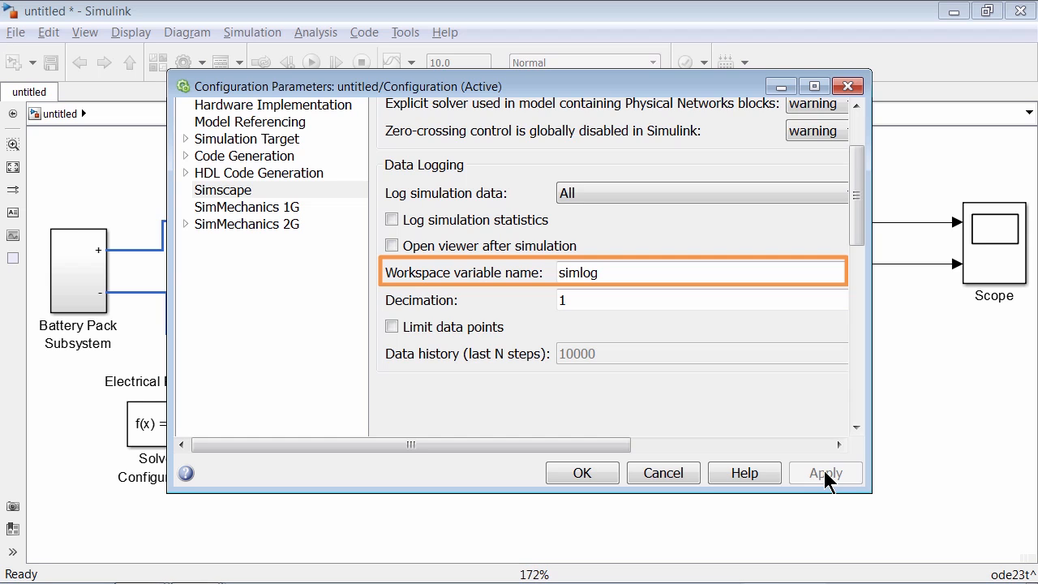
{"action": "left_click", "coordinate": [589, 473]}
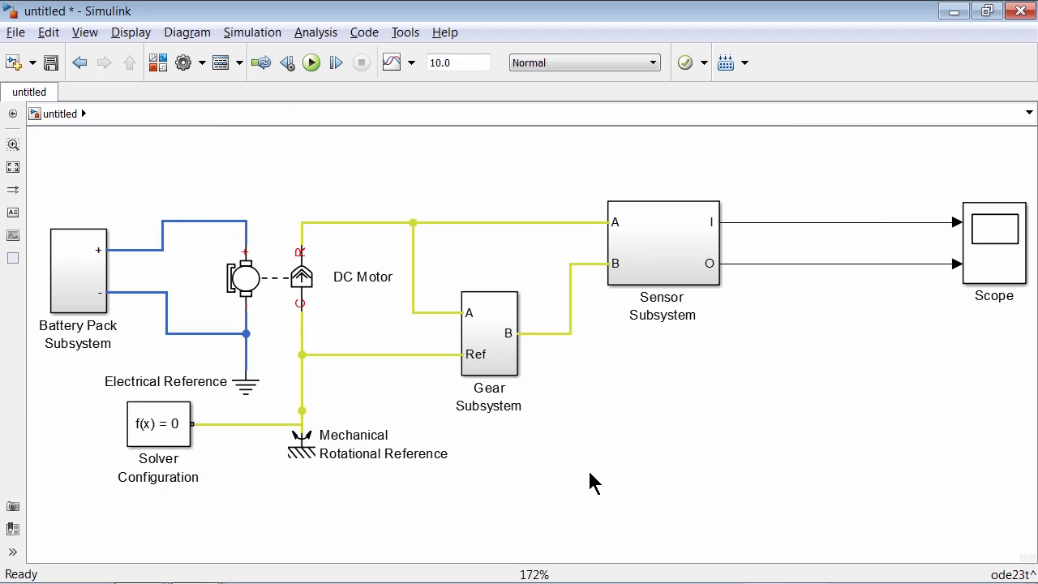
Run the simulation and open the logged data in the Simscape Results Explorer with sscexplore(simlog) in MATLAB
{"action": "left_click", "coordinate": [312, 64]}
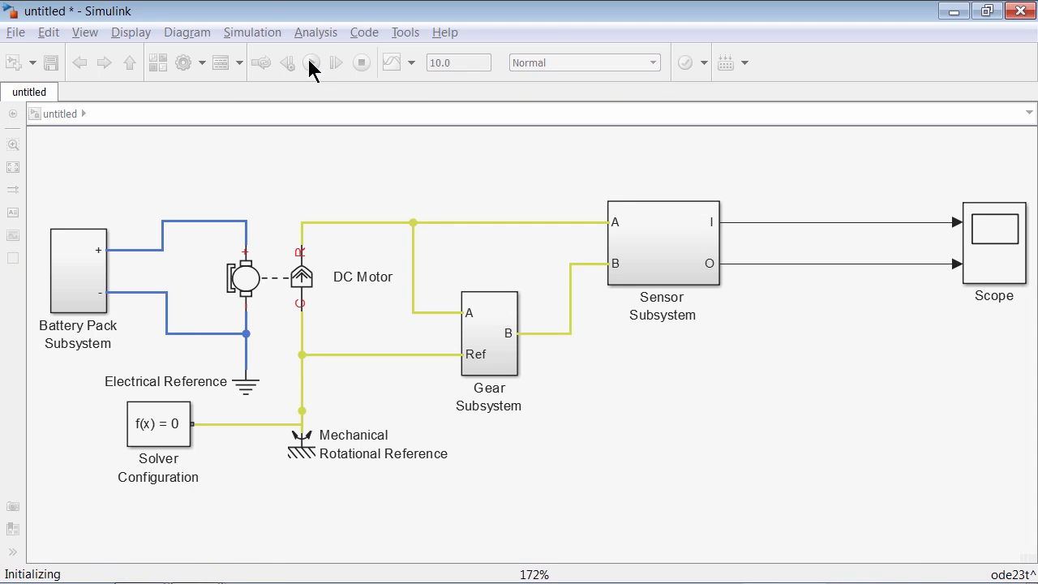
{"action": "key", "text": "alt+Tab"}
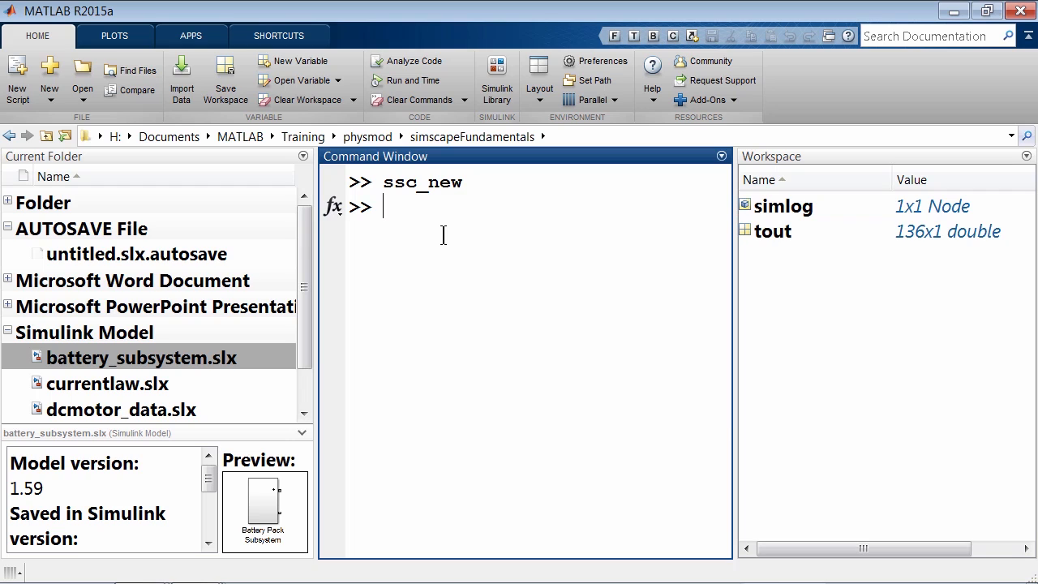
{"action": "type", "text": "sscexplor"}
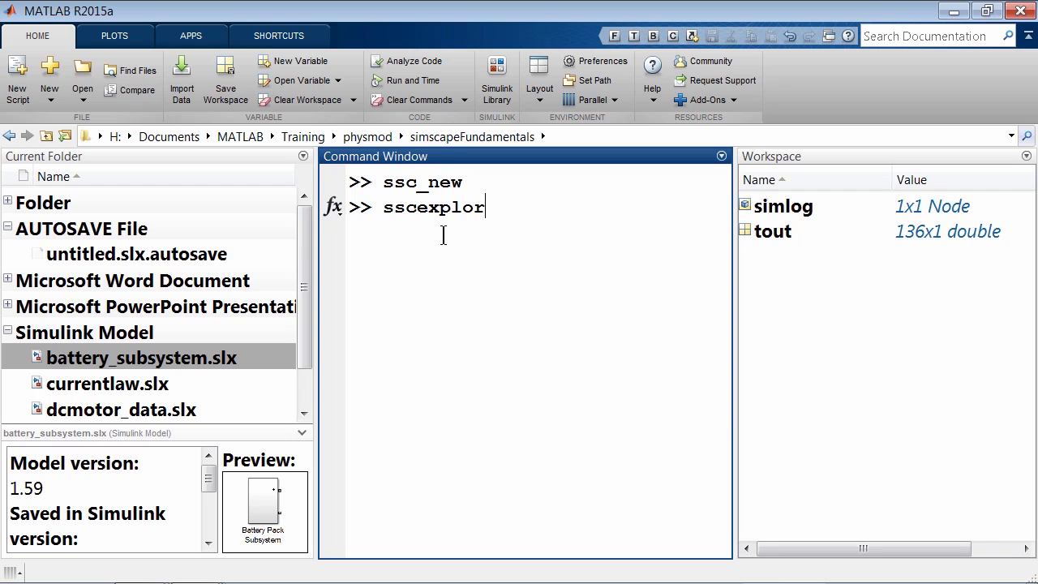
{"action": "type", "text": "e(simlog)"}
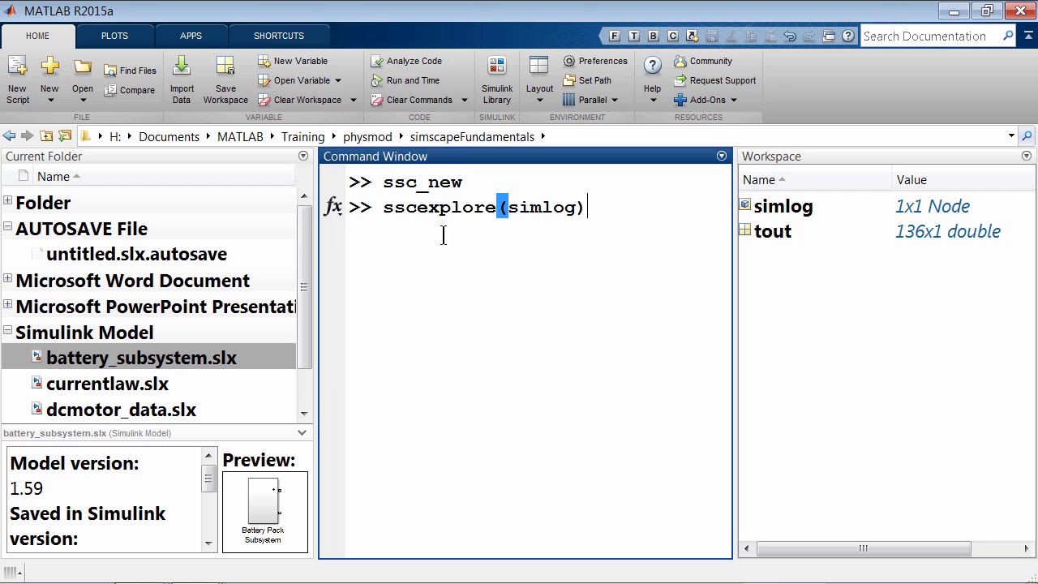
{"action": "key", "text": "Return"}
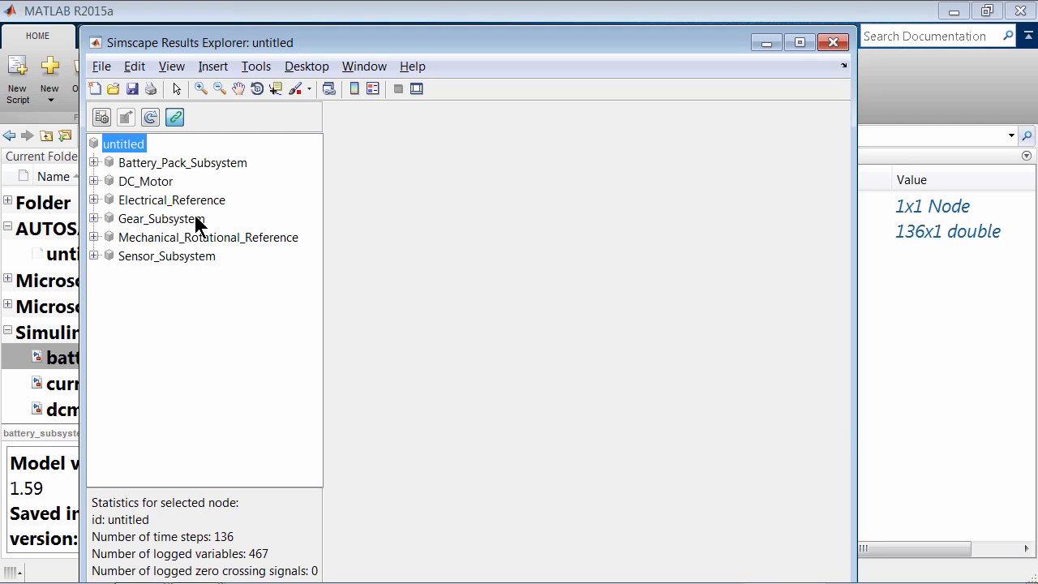
Plot the rotational velocity w of the Gear Subsystem's Rotational Damper in the Results Explorer
{"action": "left_click", "coordinate": [94, 219]}
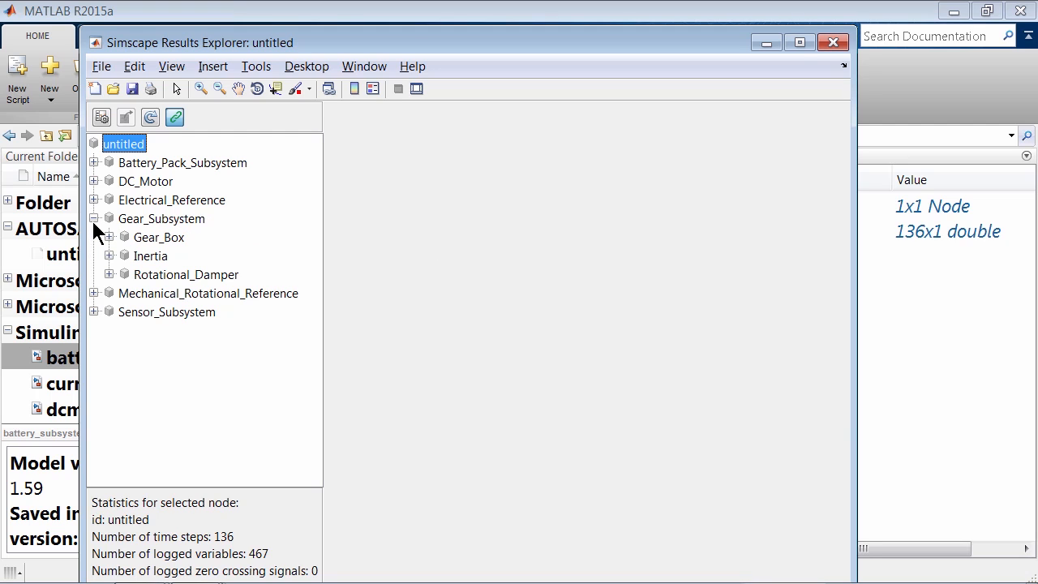
{"action": "left_click", "coordinate": [109, 274]}
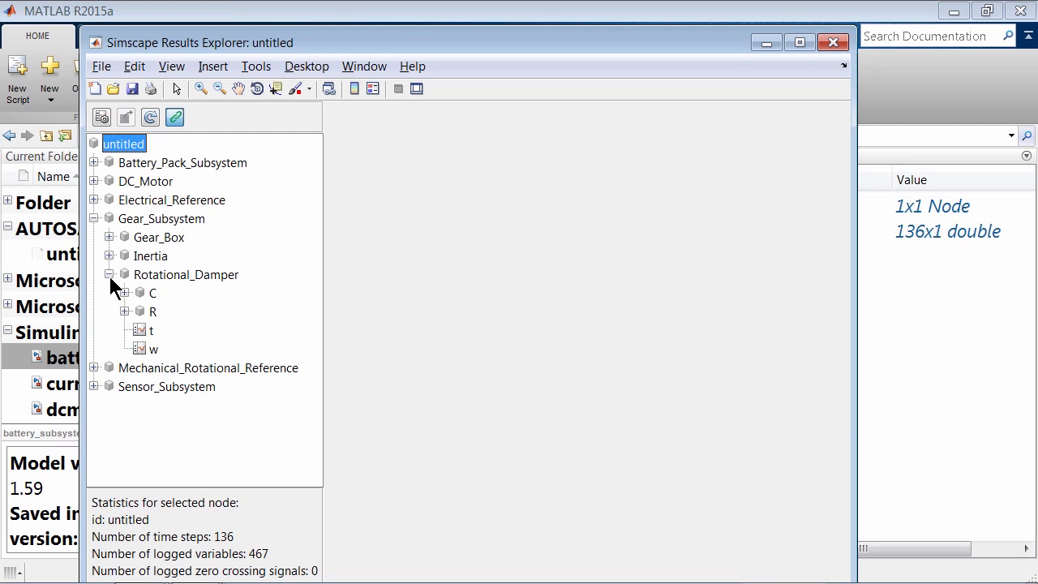
{"action": "left_click", "coordinate": [148, 354]}
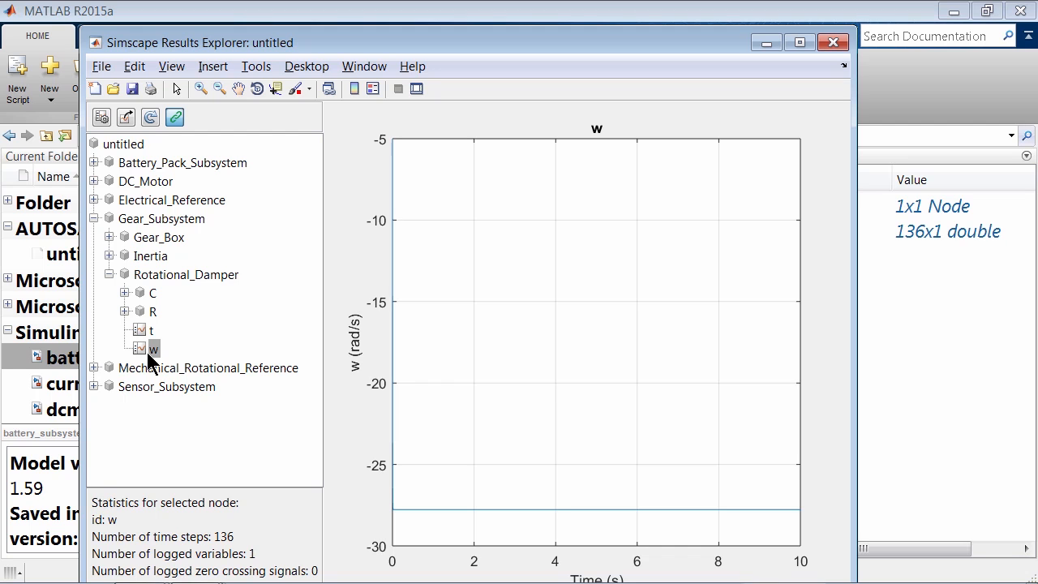
Return to the model, review the option to open the viewer after simulation, and look inside the Sensor Subsystem
{"action": "key", "text": "alt+Tab"}
{"action": "key", "text": "alt+Tab"}
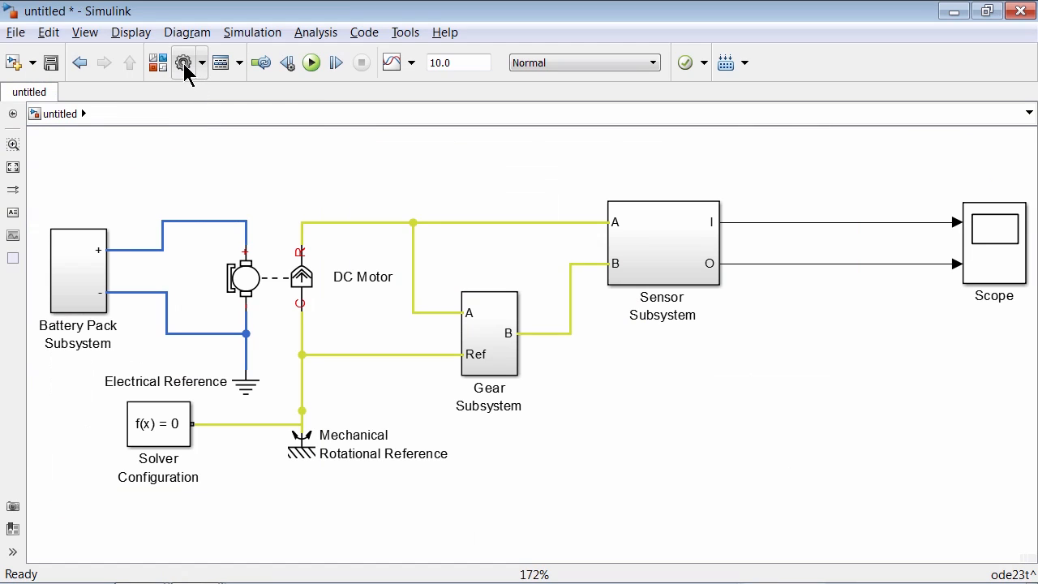
{"action": "left_click", "coordinate": [183, 65]}
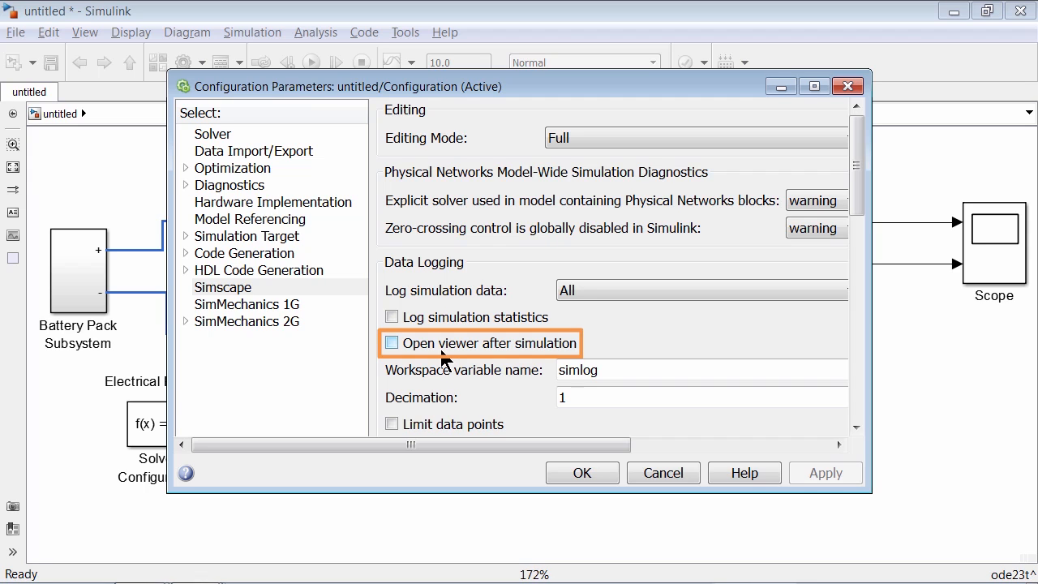
{"action": "key", "text": "Escape"}
{"action": "left_click", "coordinate": [121, 175]}
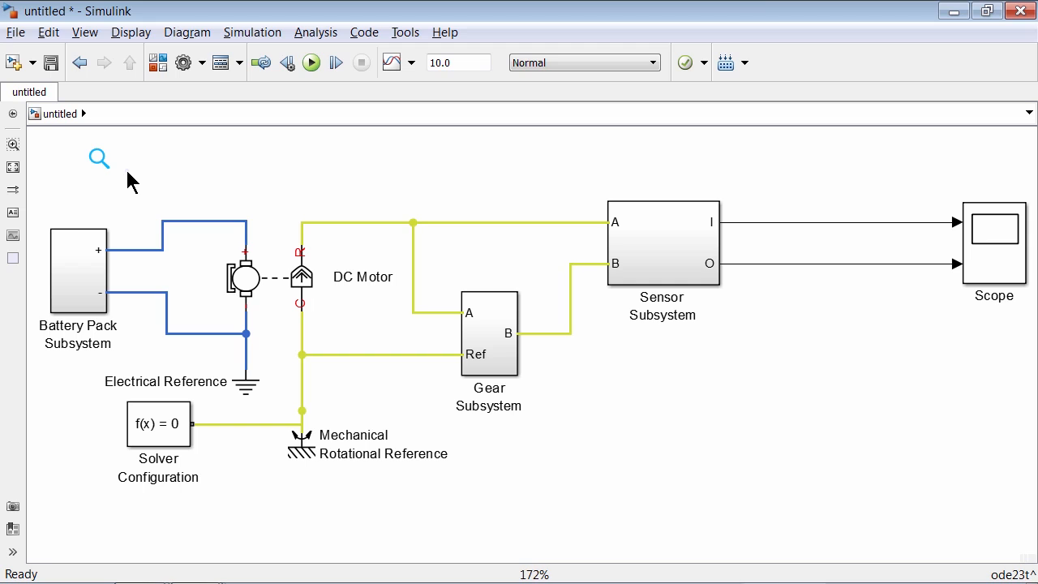
{"action": "double_click", "coordinate": [630, 225]}
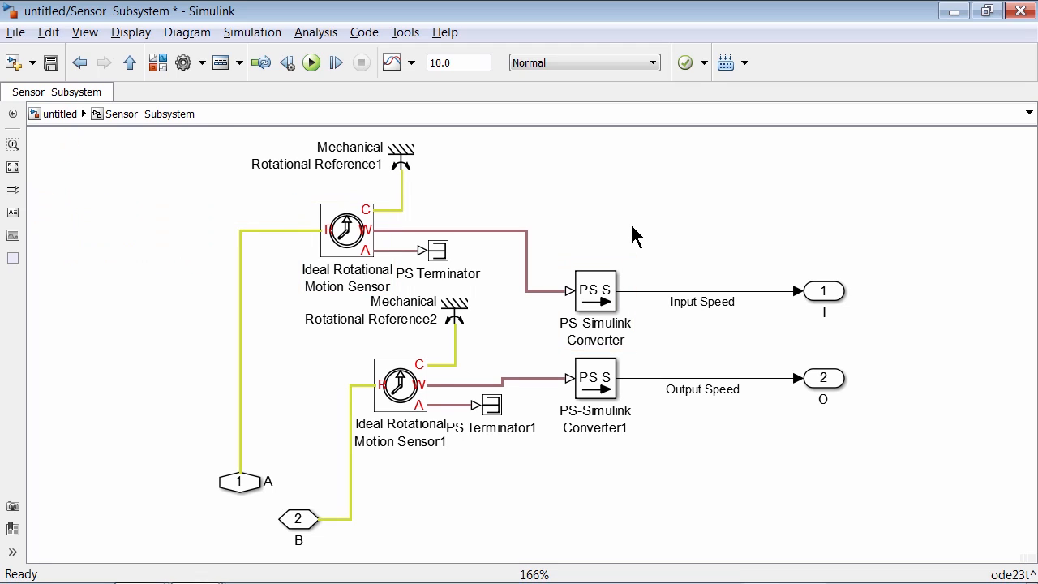
{"action": "key", "text": "alt+Tab"}
{"action": "key", "text": "alt+Tab"}
{"action": "key", "text": "alt+Tab"}
{"action": "key", "text": "alt+Tab"}
{"action": "key", "text": "alt+Tab"}
{"action": "key", "text": "alt+Tab"}
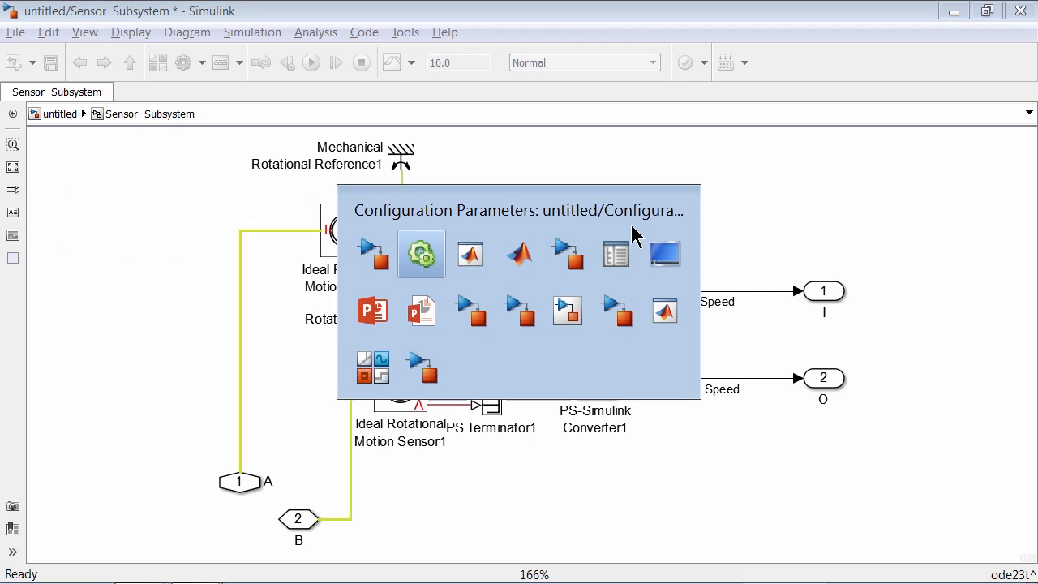
{"action": "key", "text": "alt+Tab"}
{"action": "key", "text": "alt+Tab"}
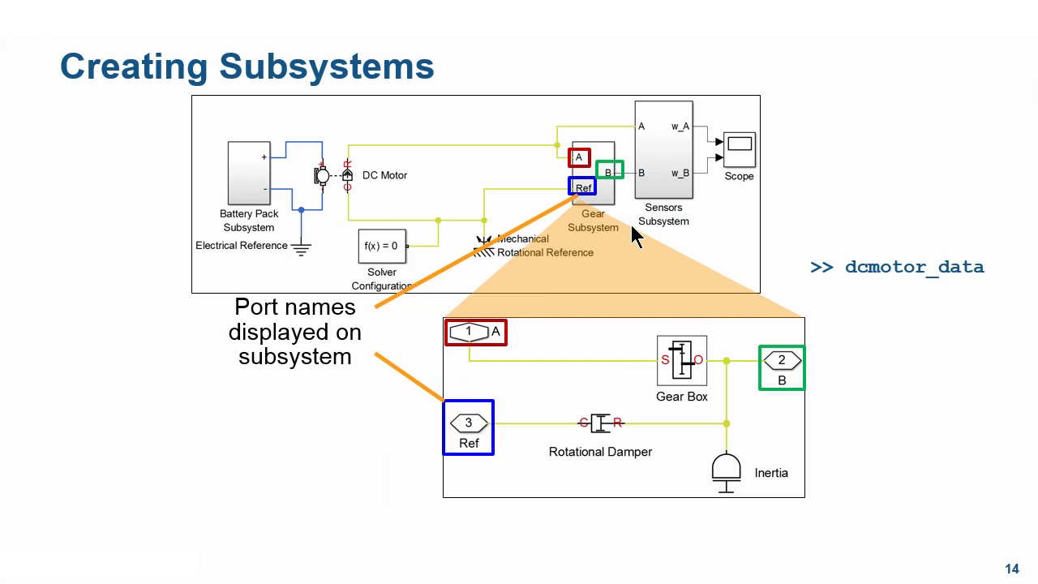
{"action": "key", "text": "Right"}
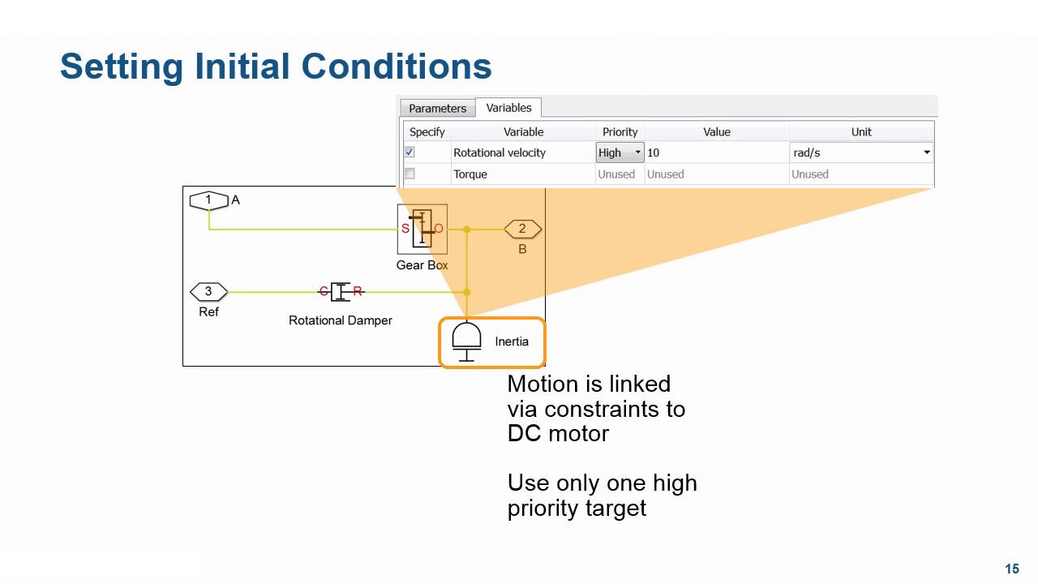